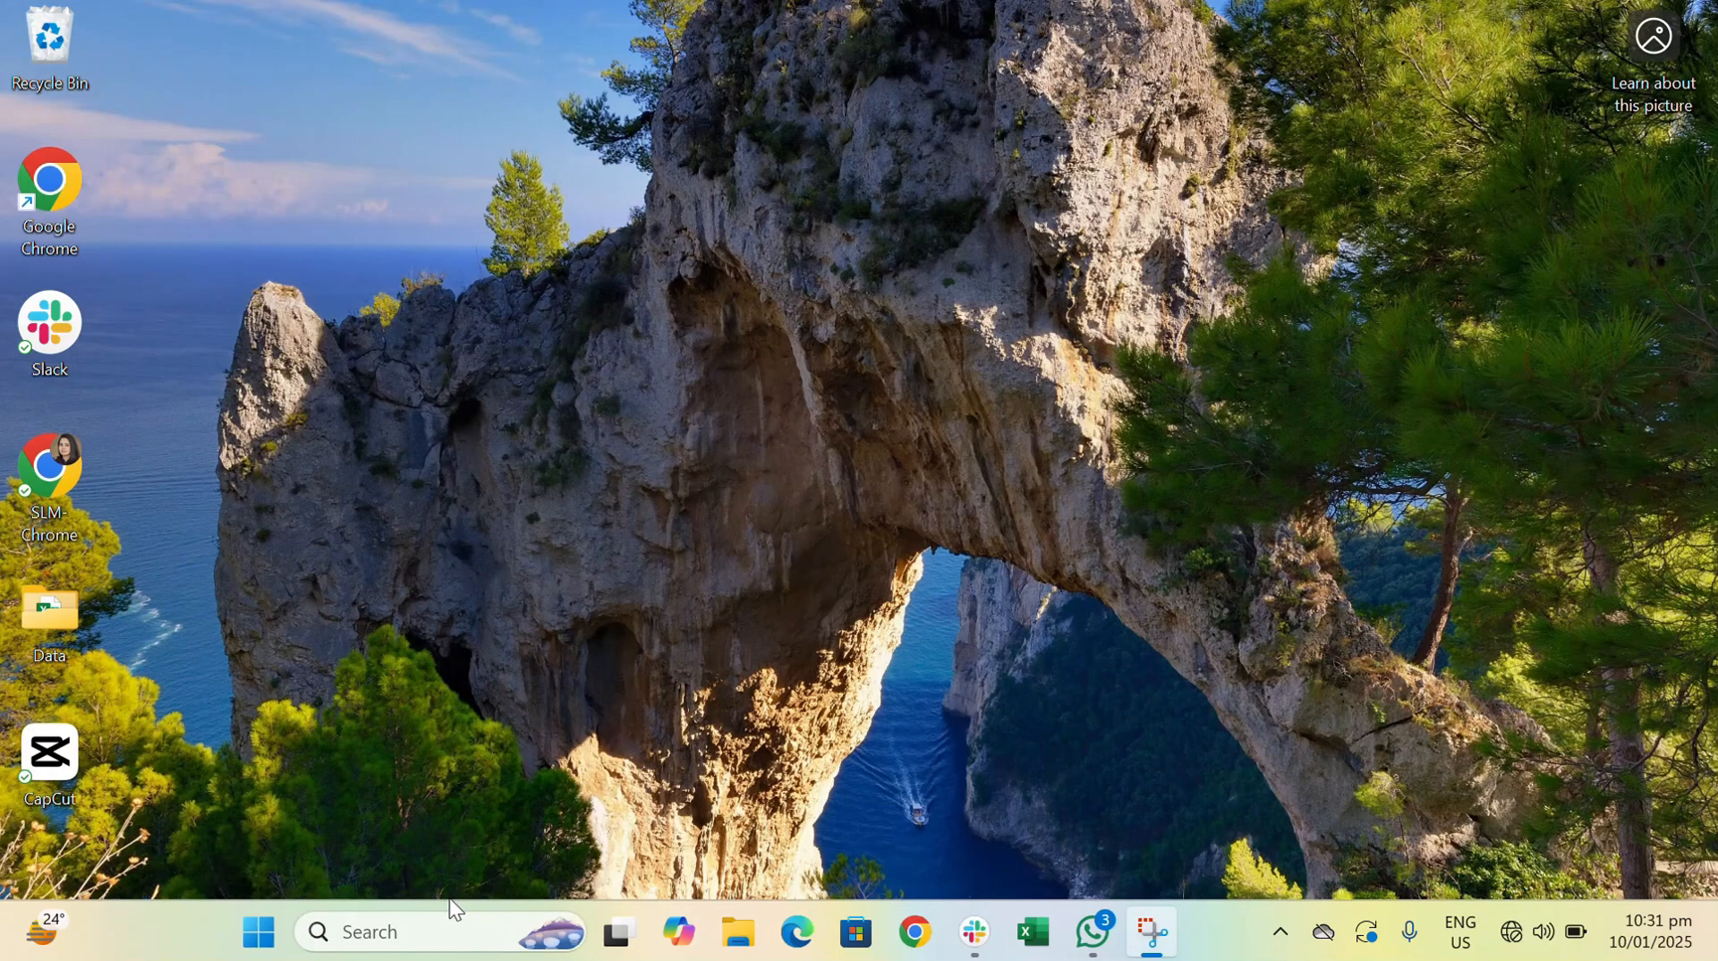
- Open Excel and create a blank workbook
left_click(384, 946)
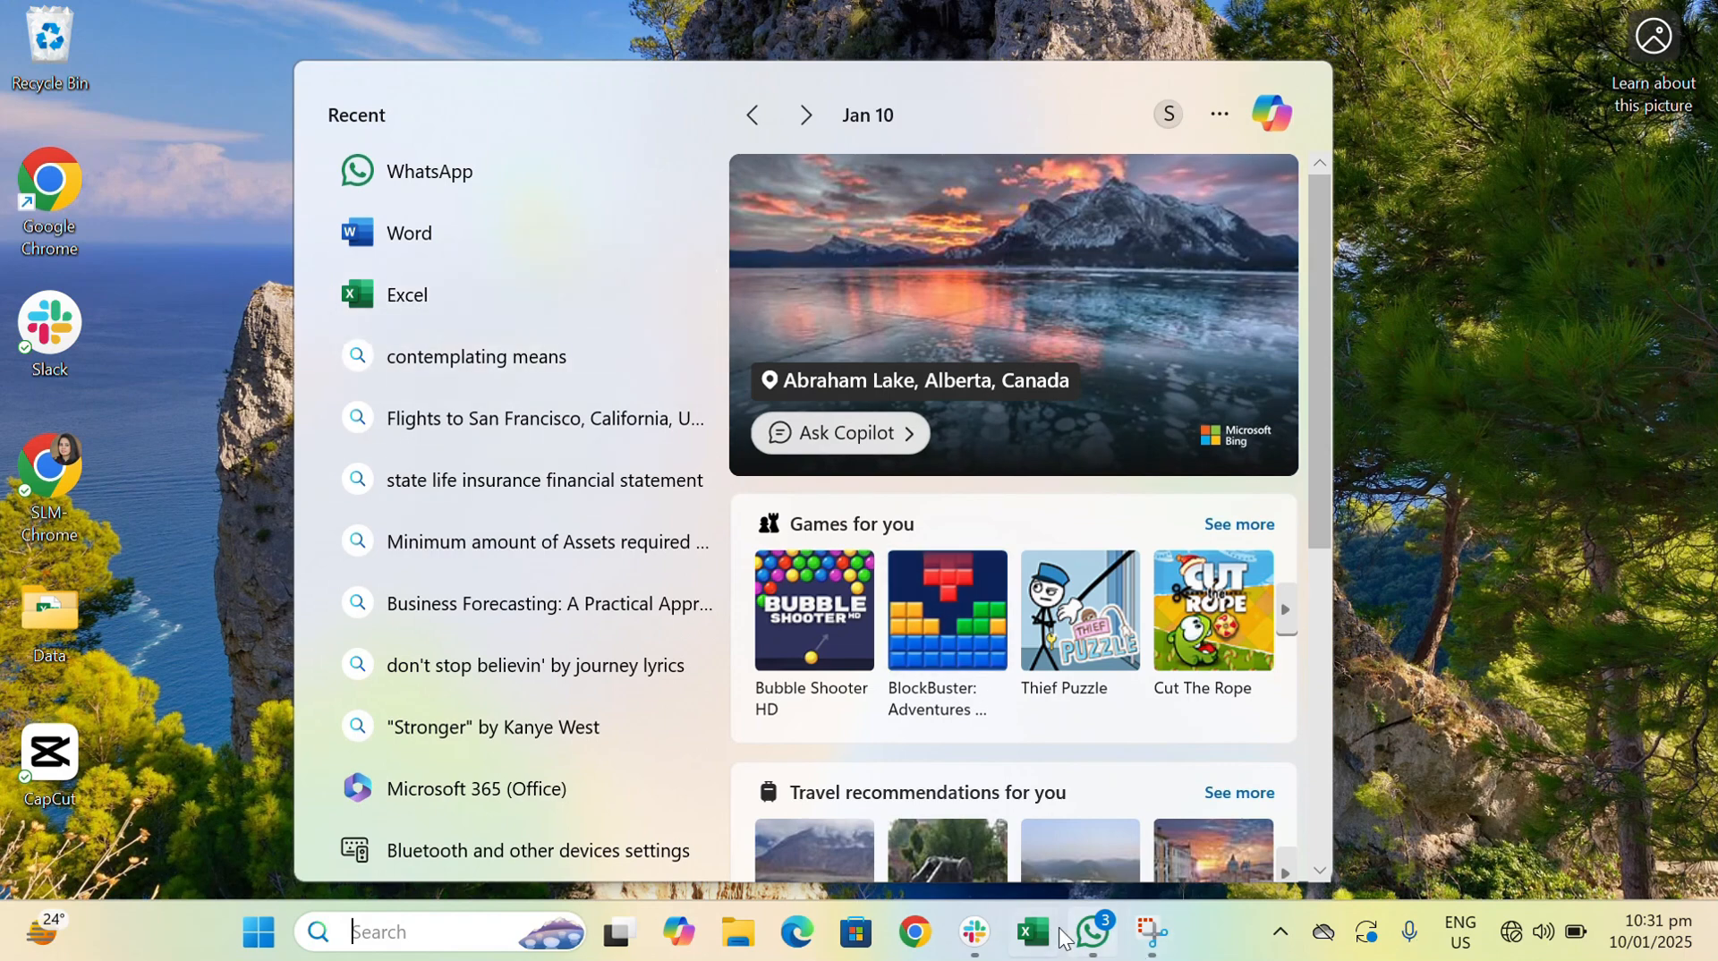
left_click(481, 300)
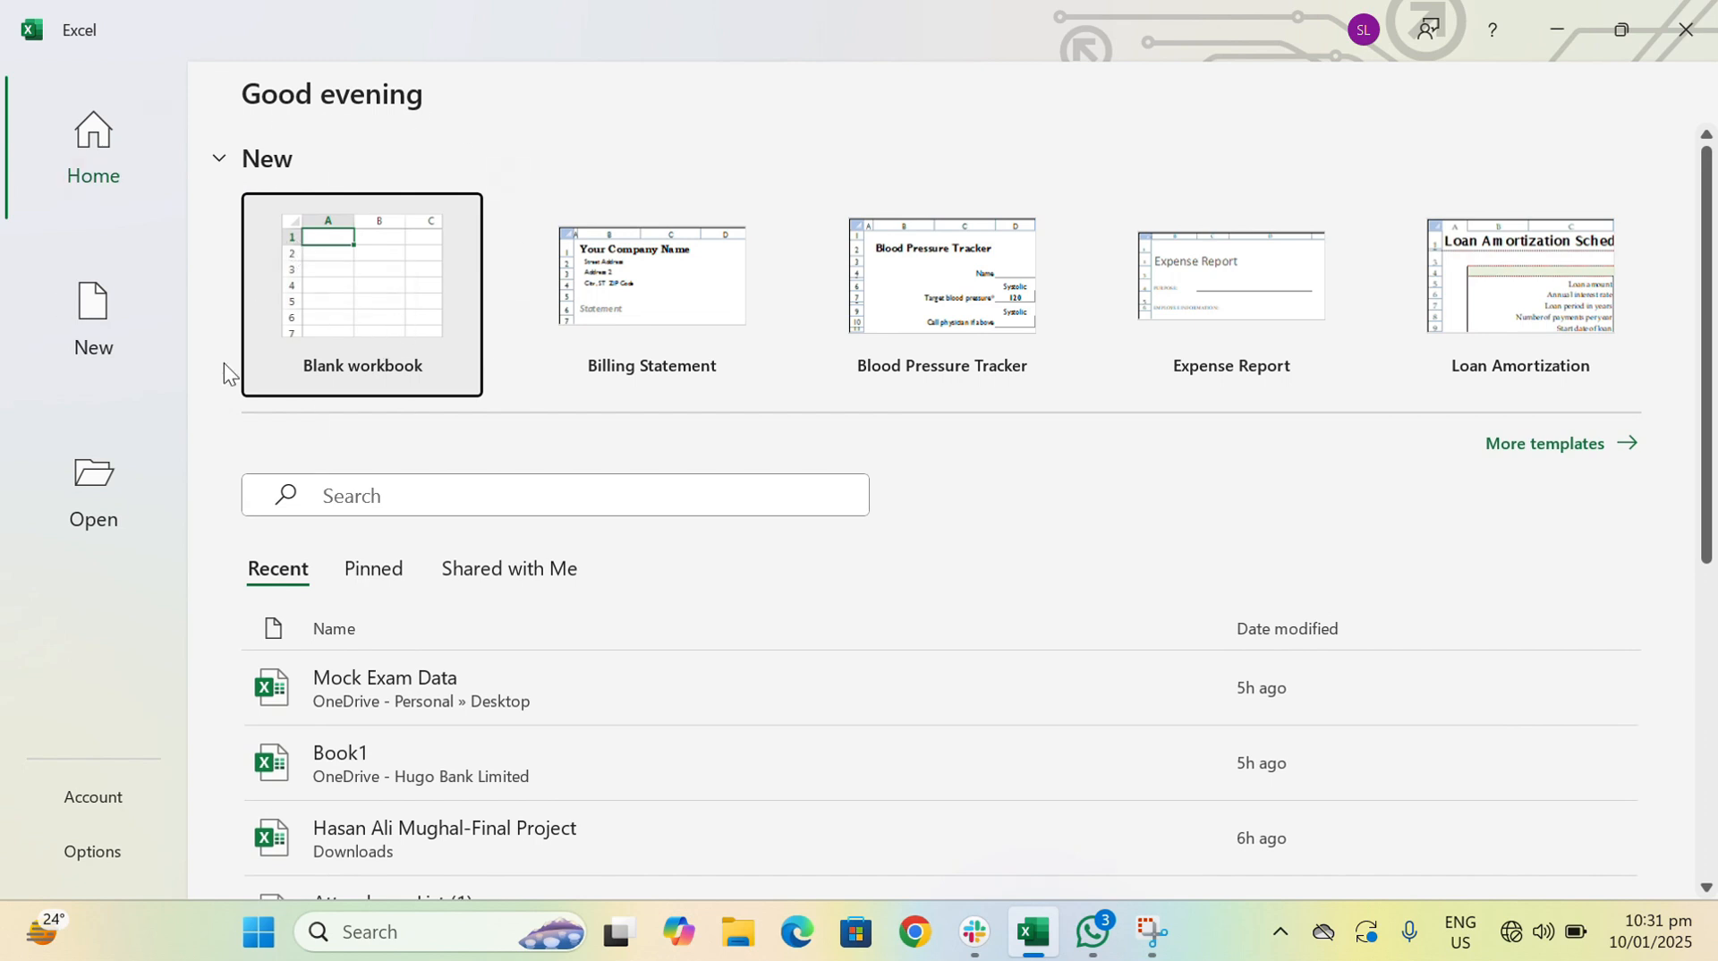
left_click(368, 314)
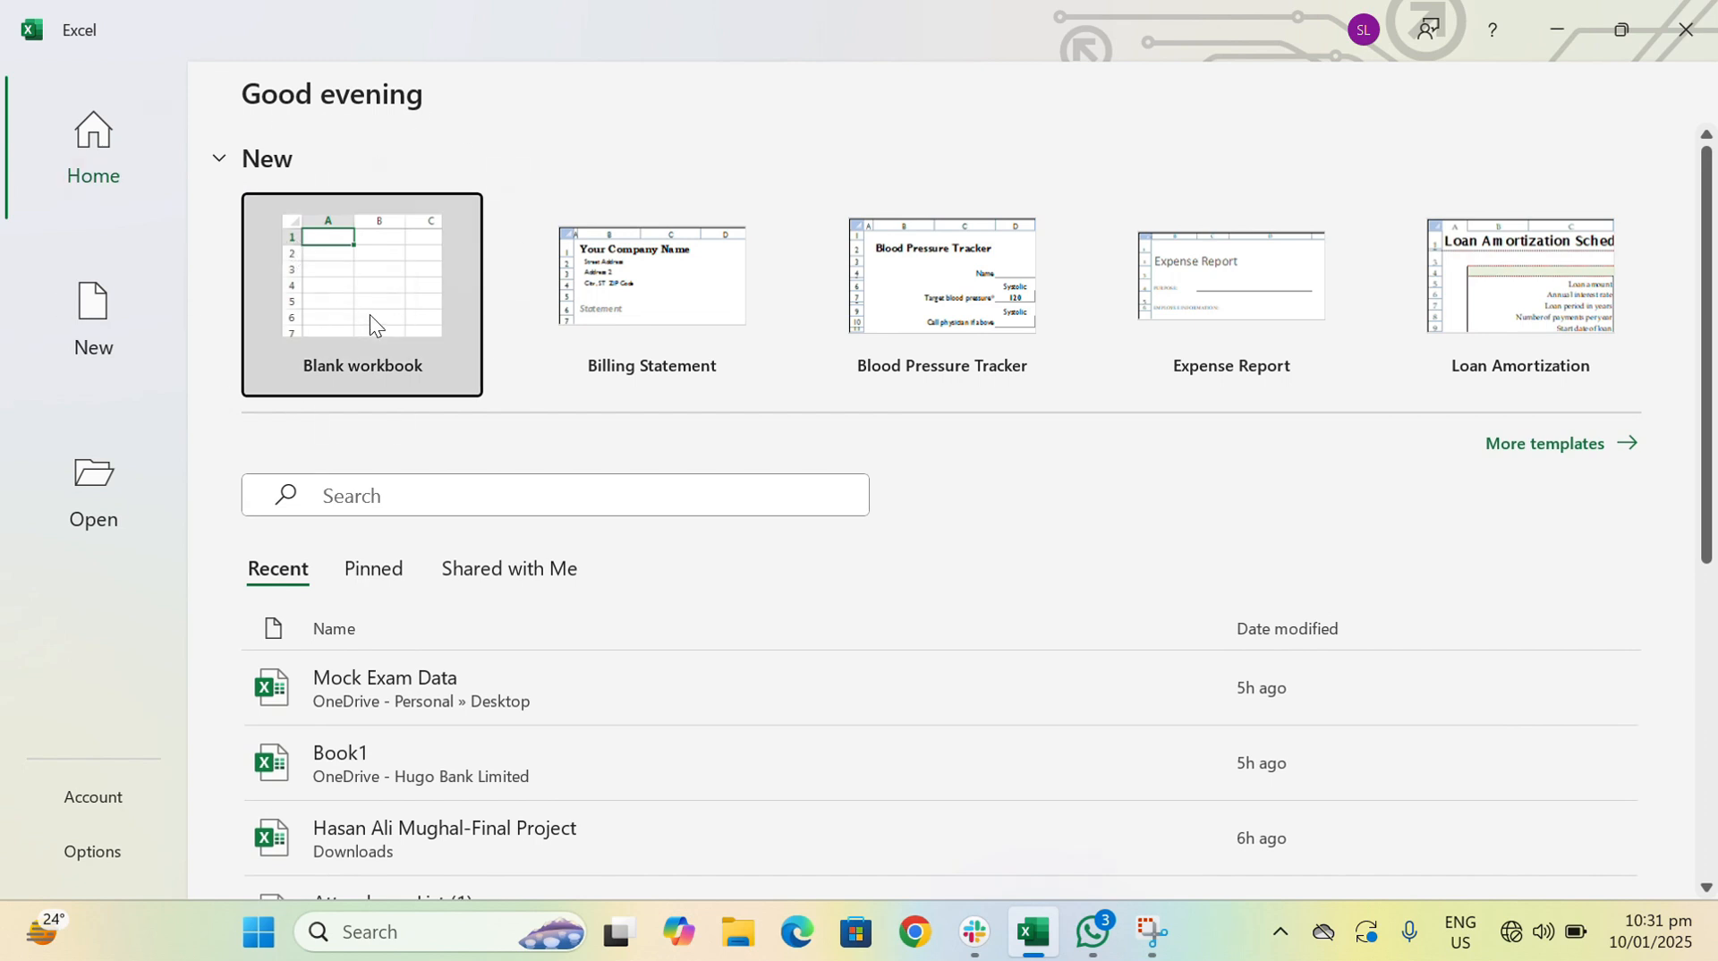
left_click(369, 324)
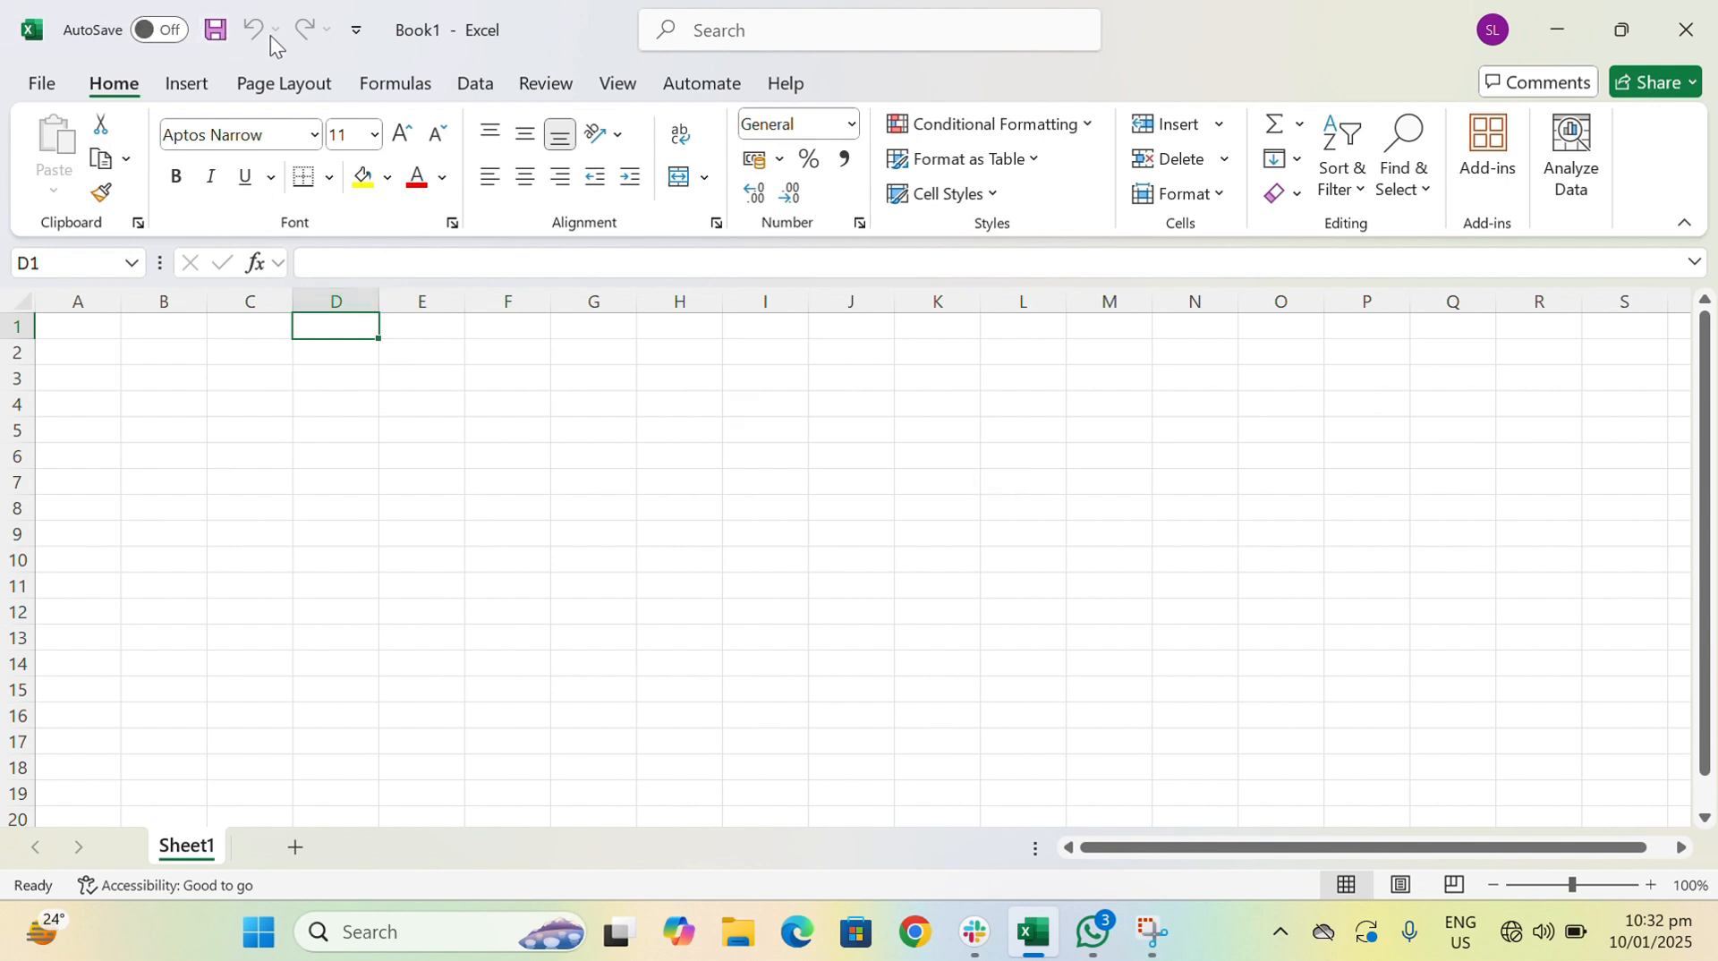
left_click(358, 31)
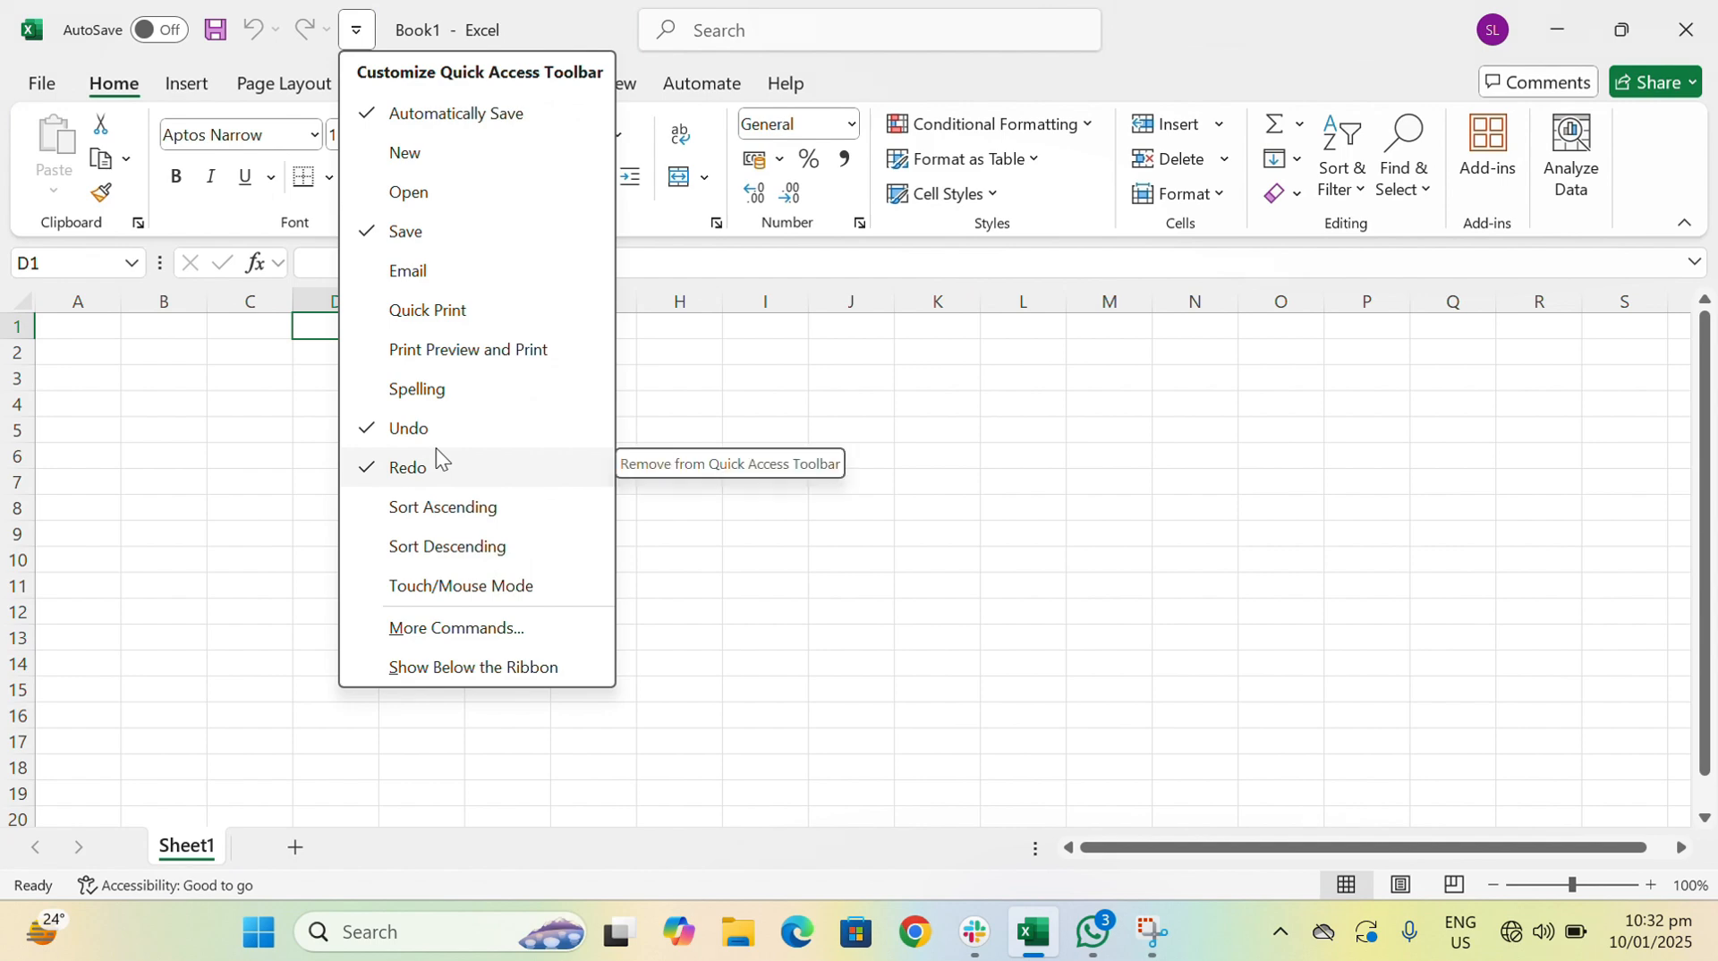
left_click(759, 595)
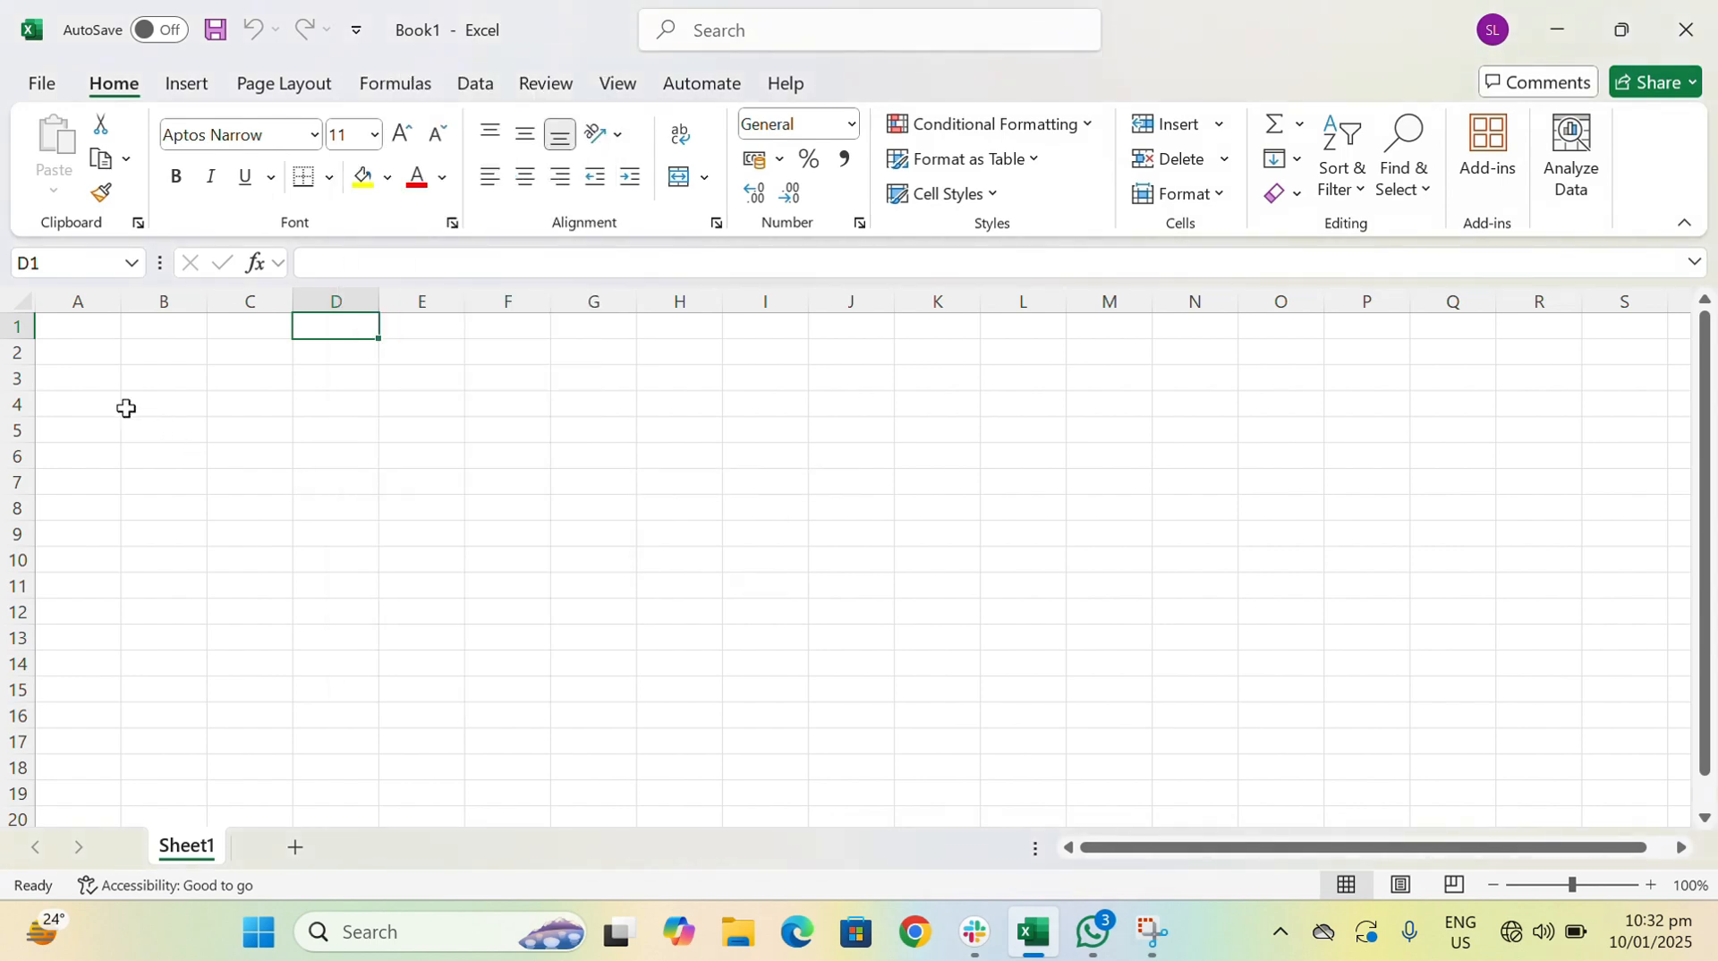
left_click_drag(94, 331, 1091, 726)
left_click(1190, 578)
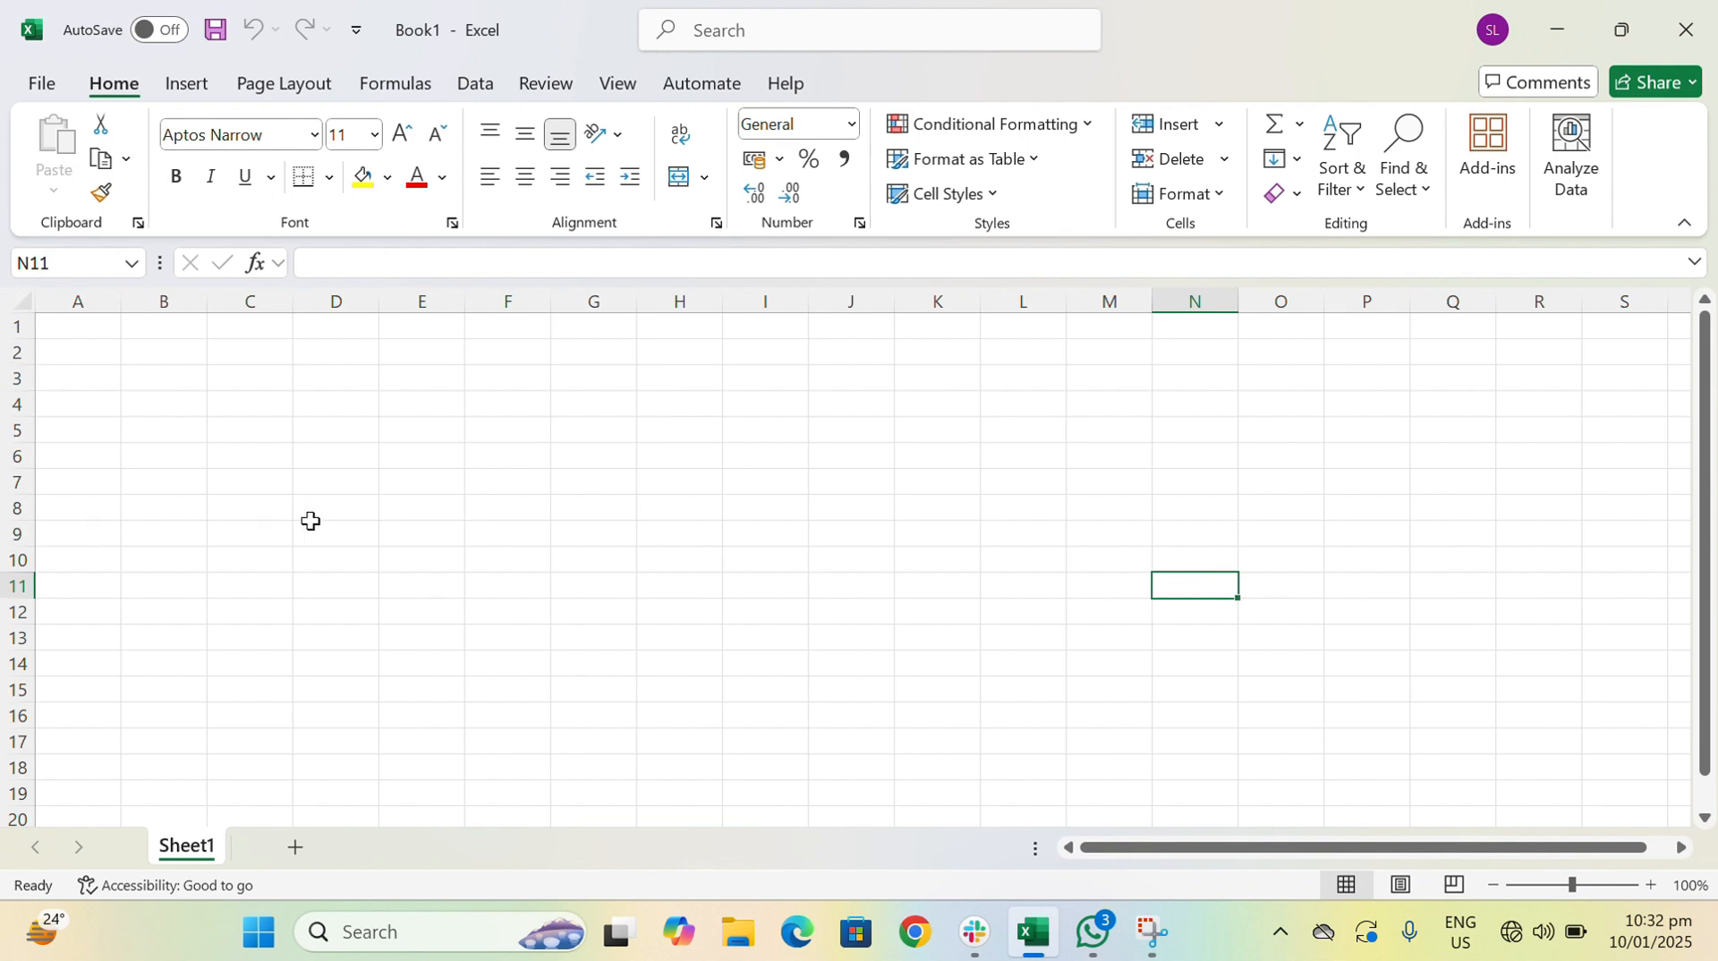
left_click(225, 359)
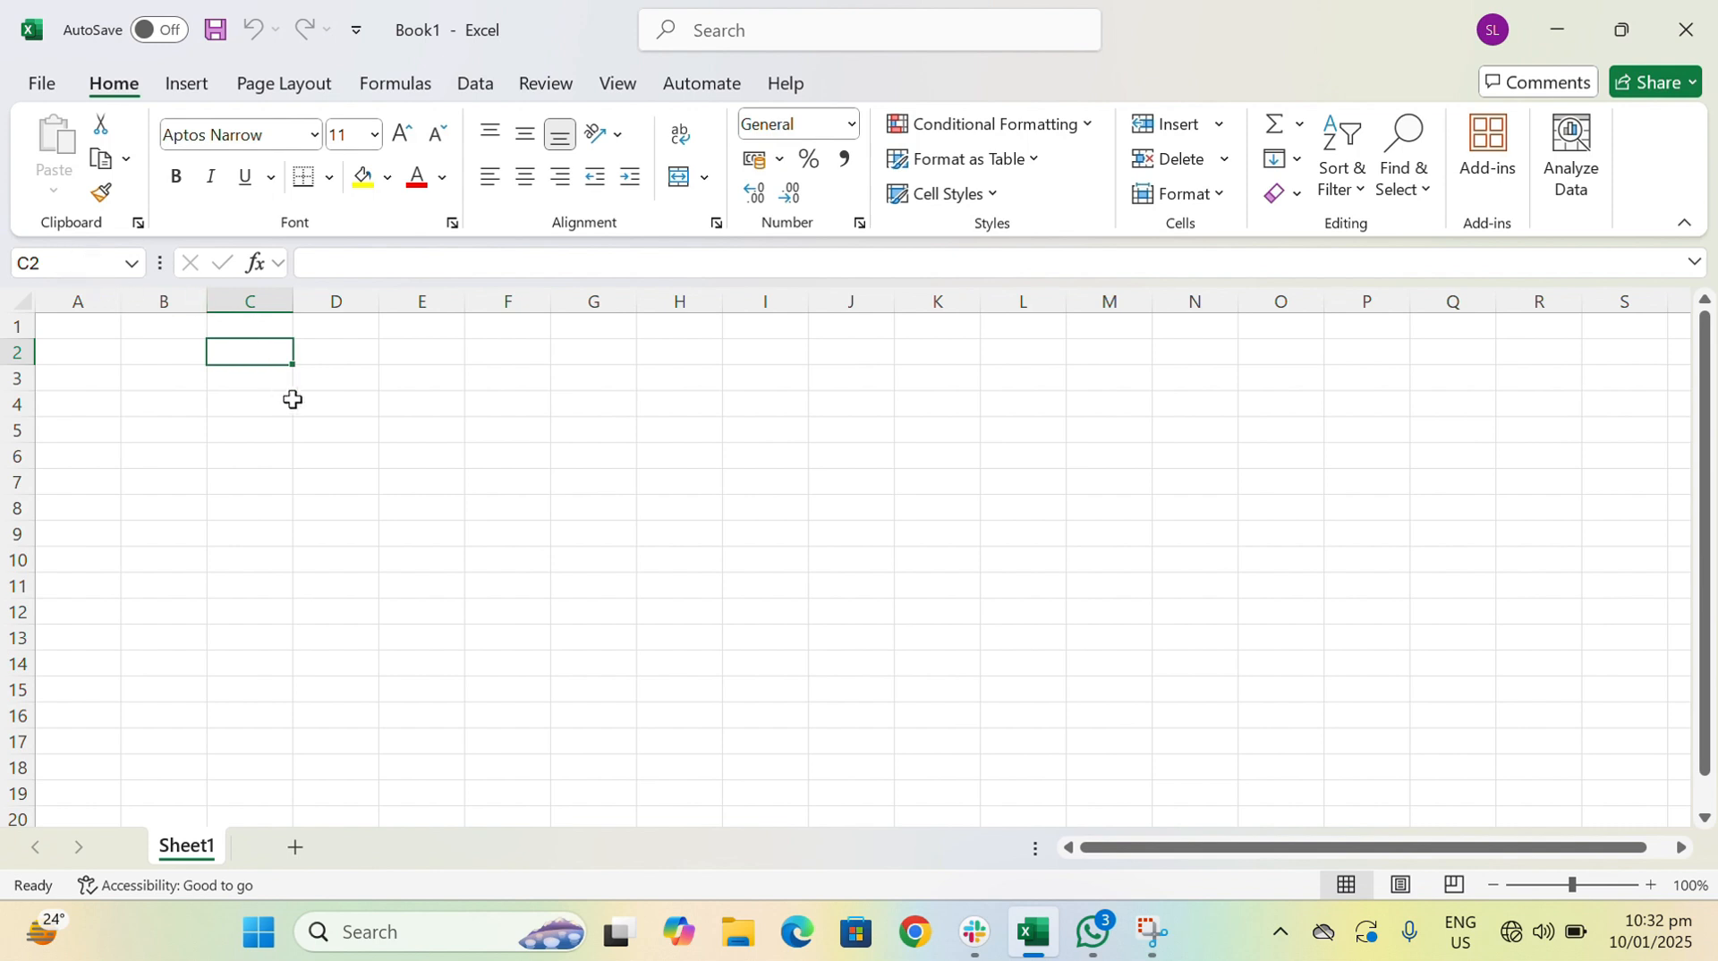
left_click(296, 403)
- Assign the name ABC to cell F4, then select another cell and return to F4 to check it
left_click(482, 406)
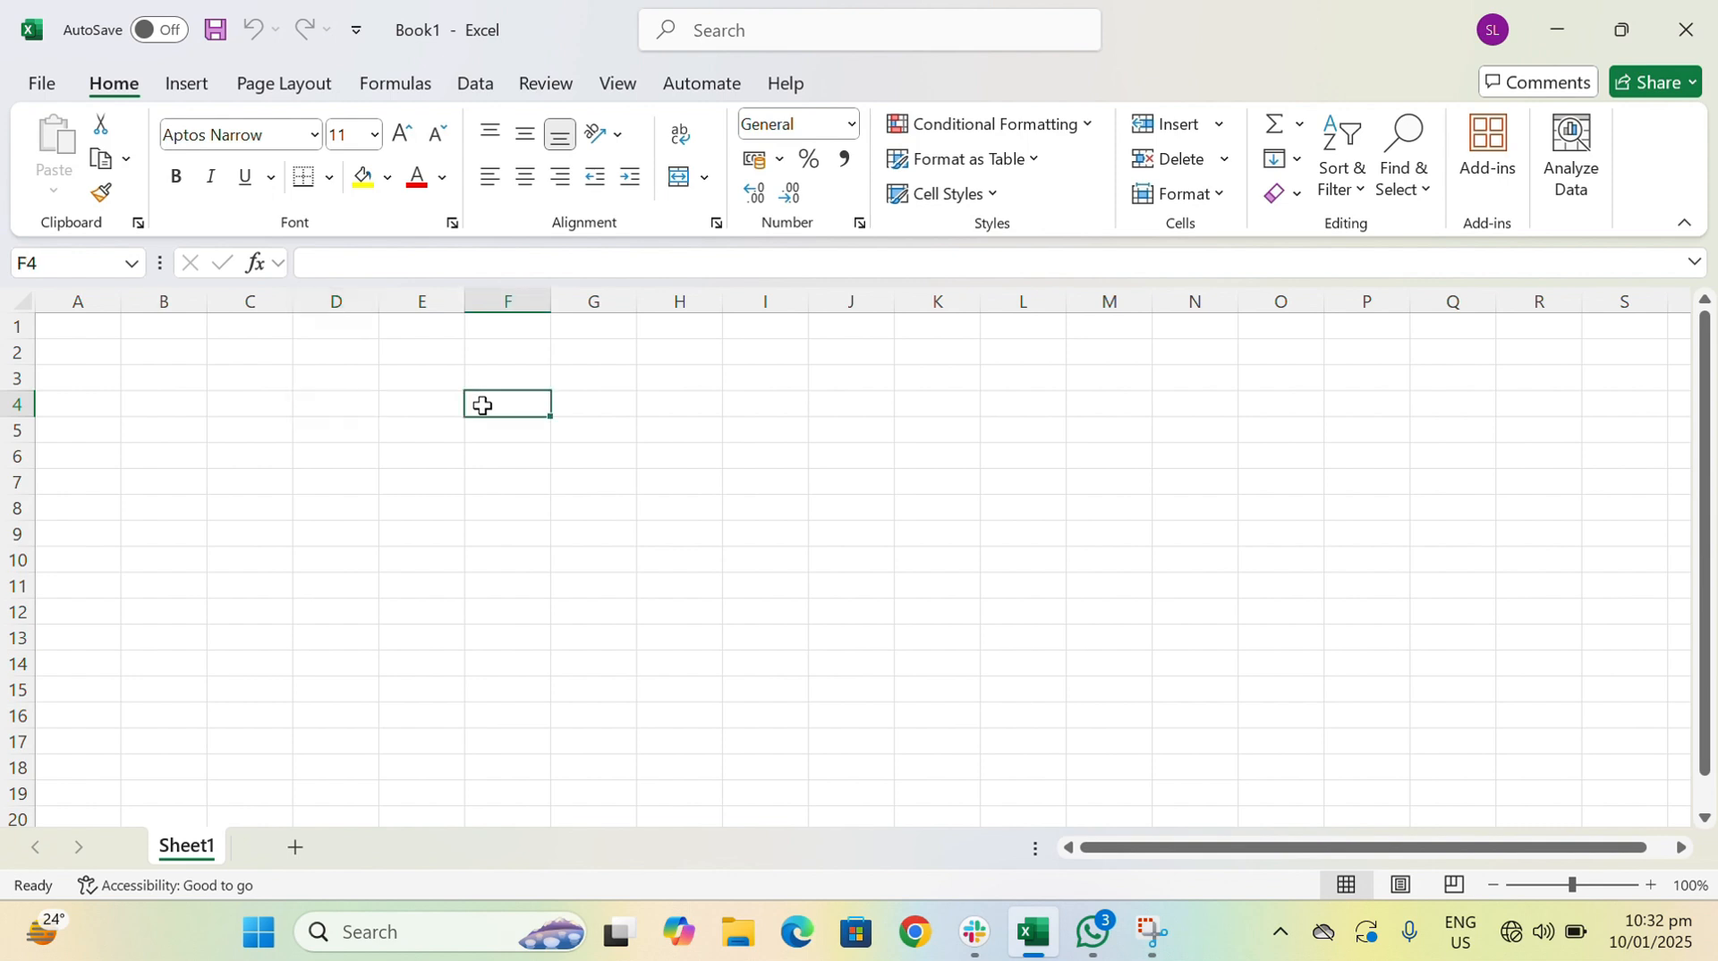
left_click(39, 265)
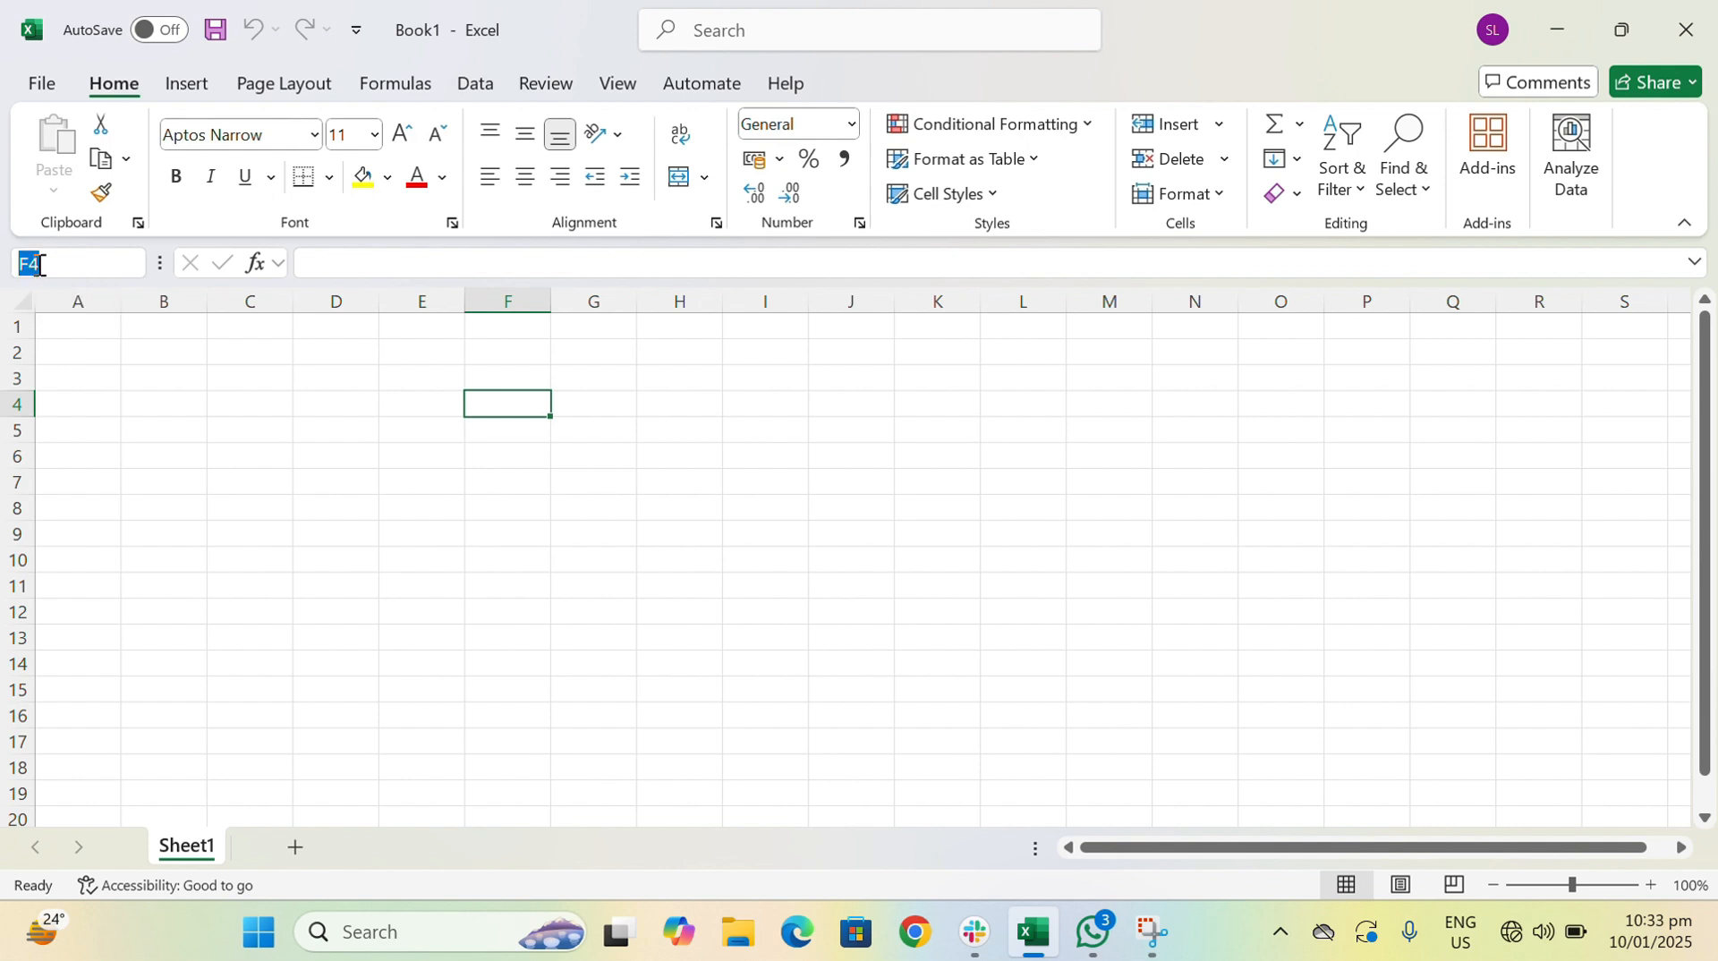
type("ABC")
key("Return")
left_click(564, 499)
left_click(484, 401)
- Try starting a SUM formula in cell F4 through the formula bar, then clear it
left_click(321, 259)
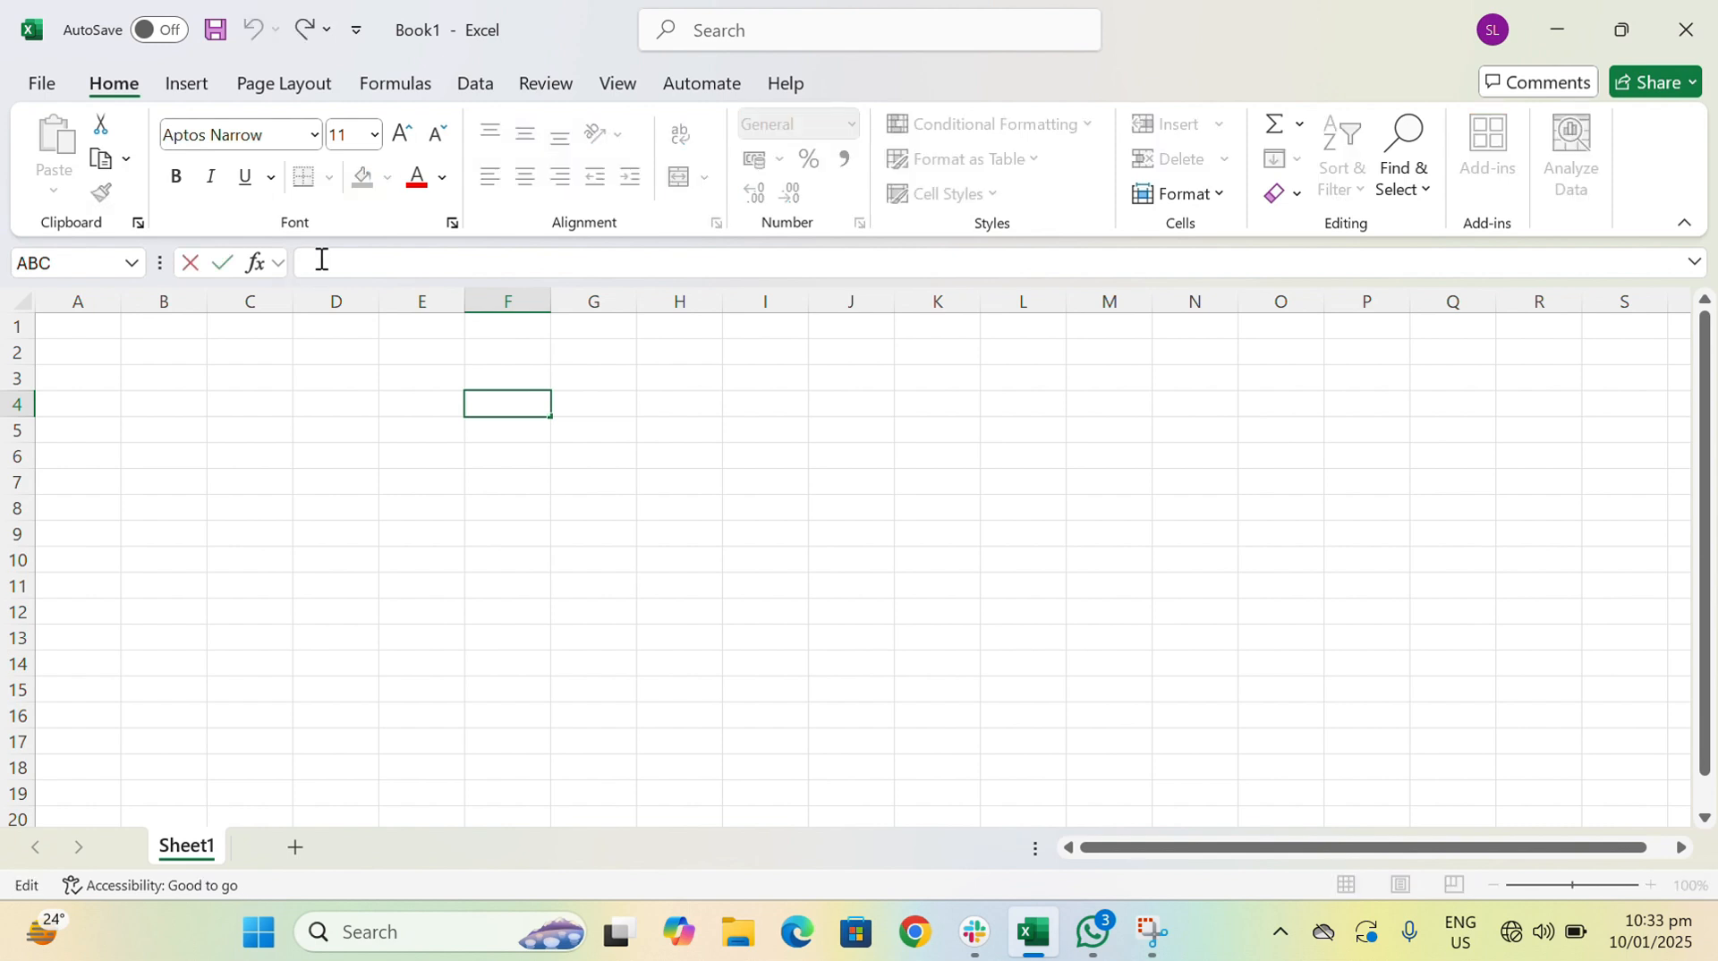
type("=s")
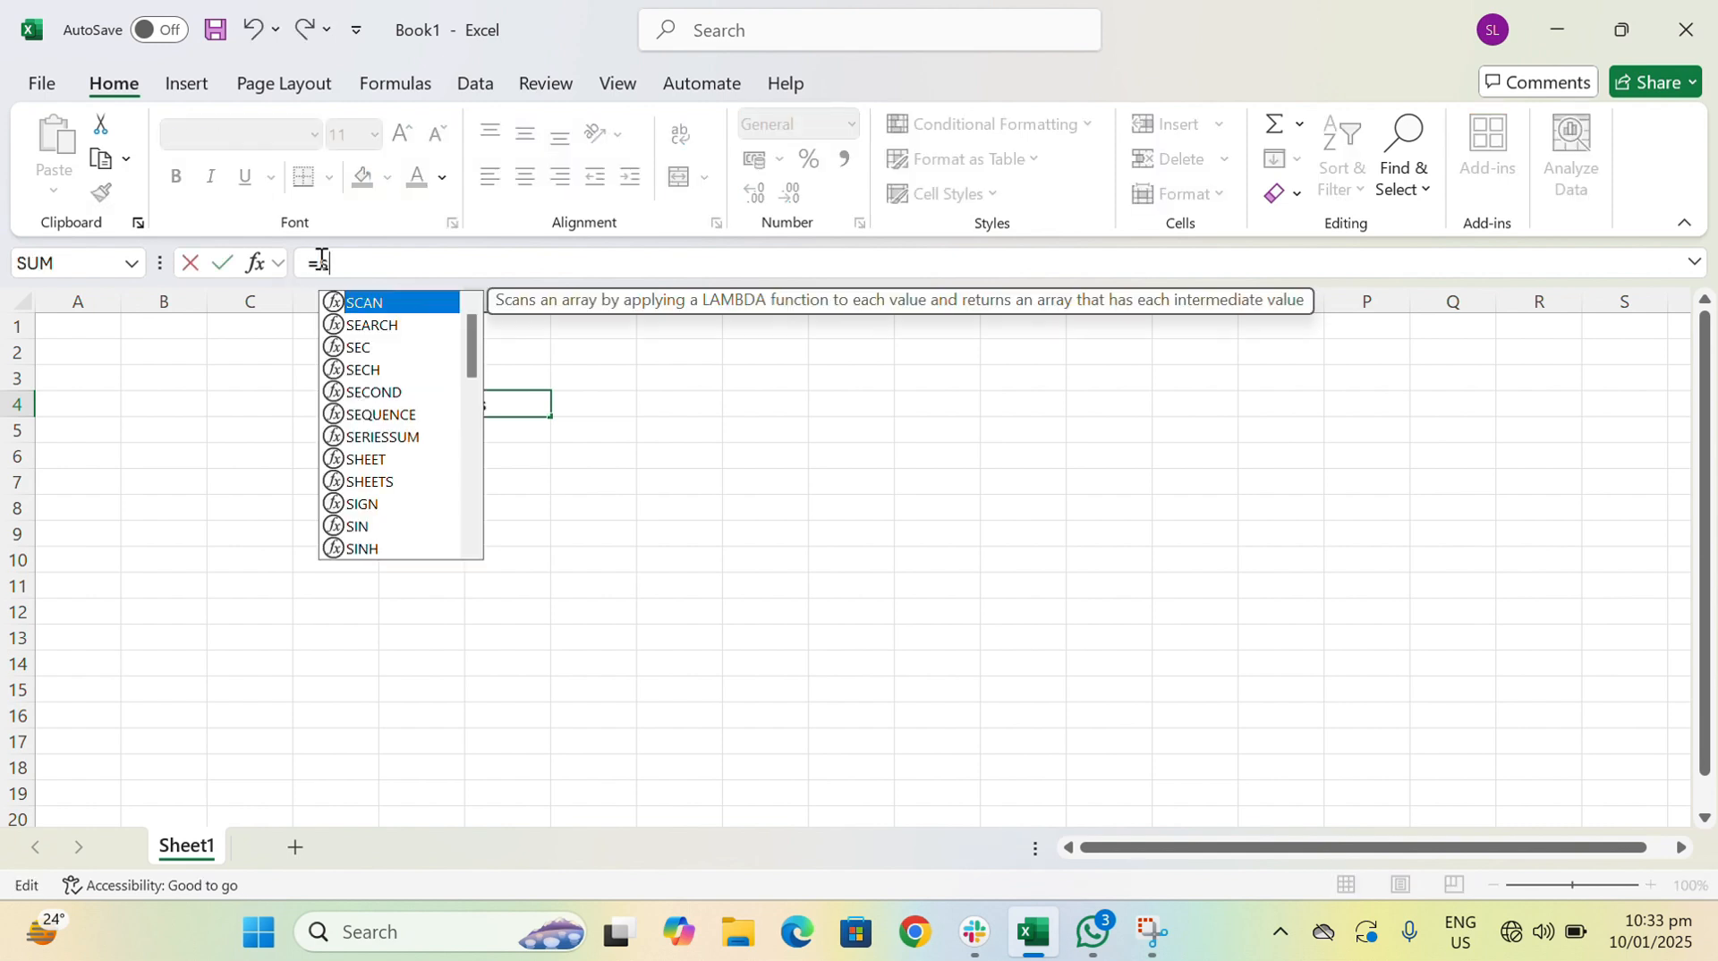
type("um")
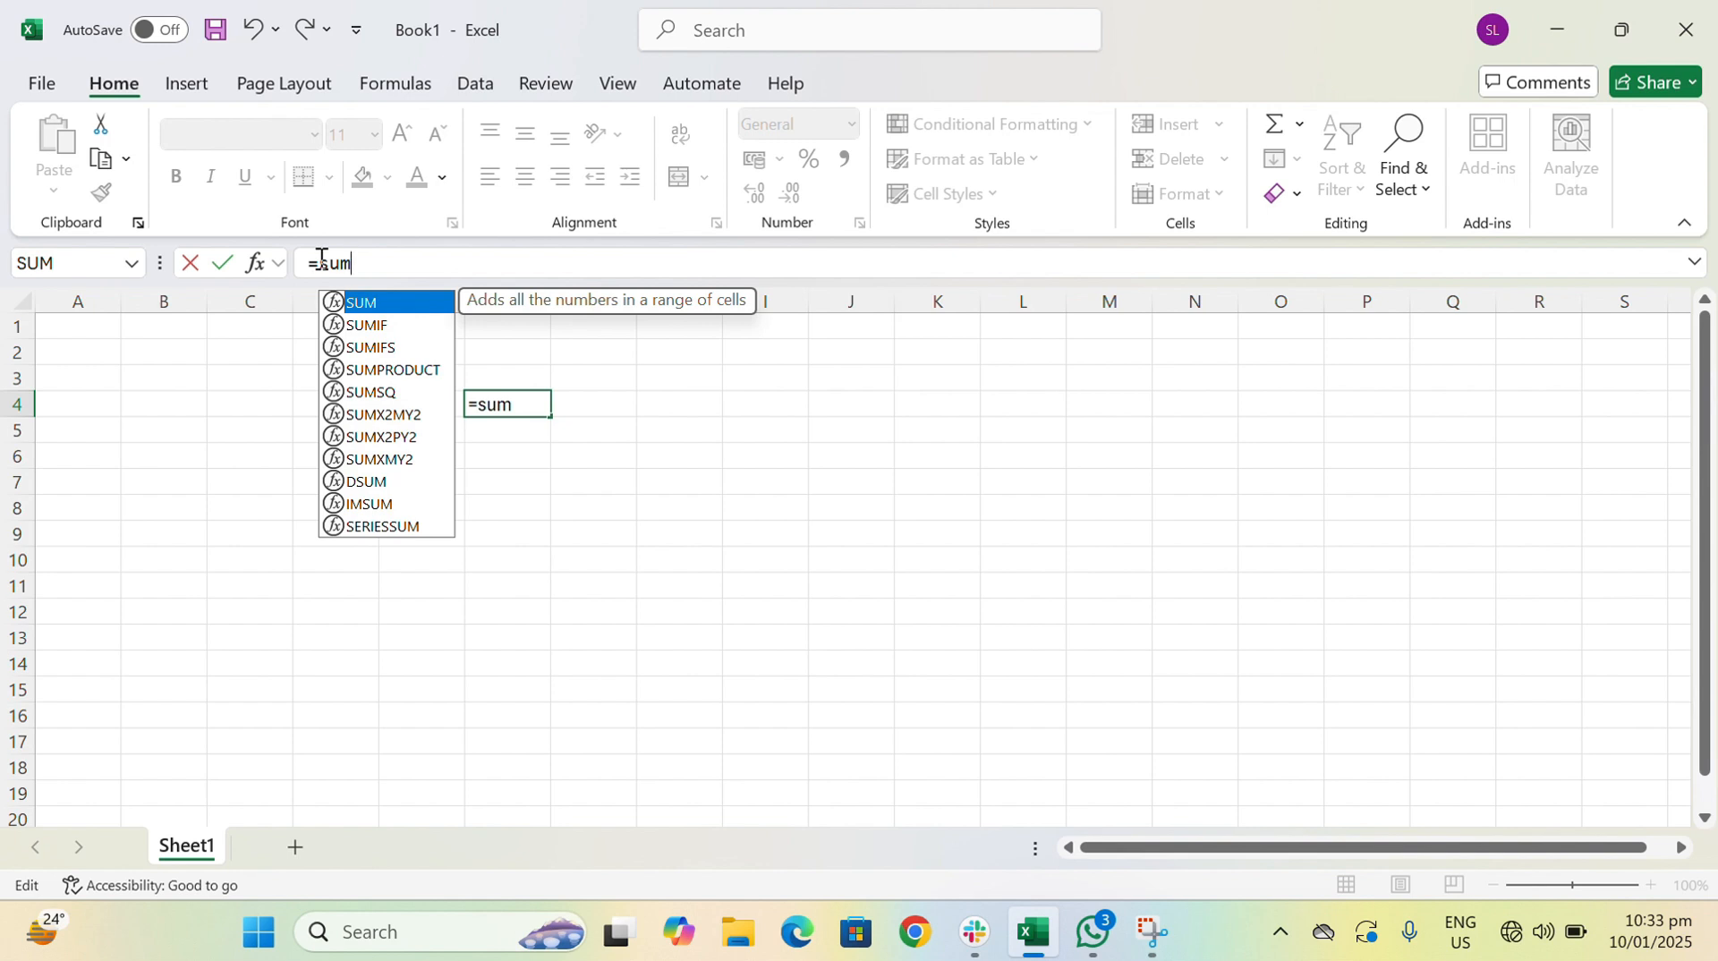
type("(")
key("BackSpace")
key("BackSpace")
key("BackSpace")
key("BackSpace")
key("BackSpace")
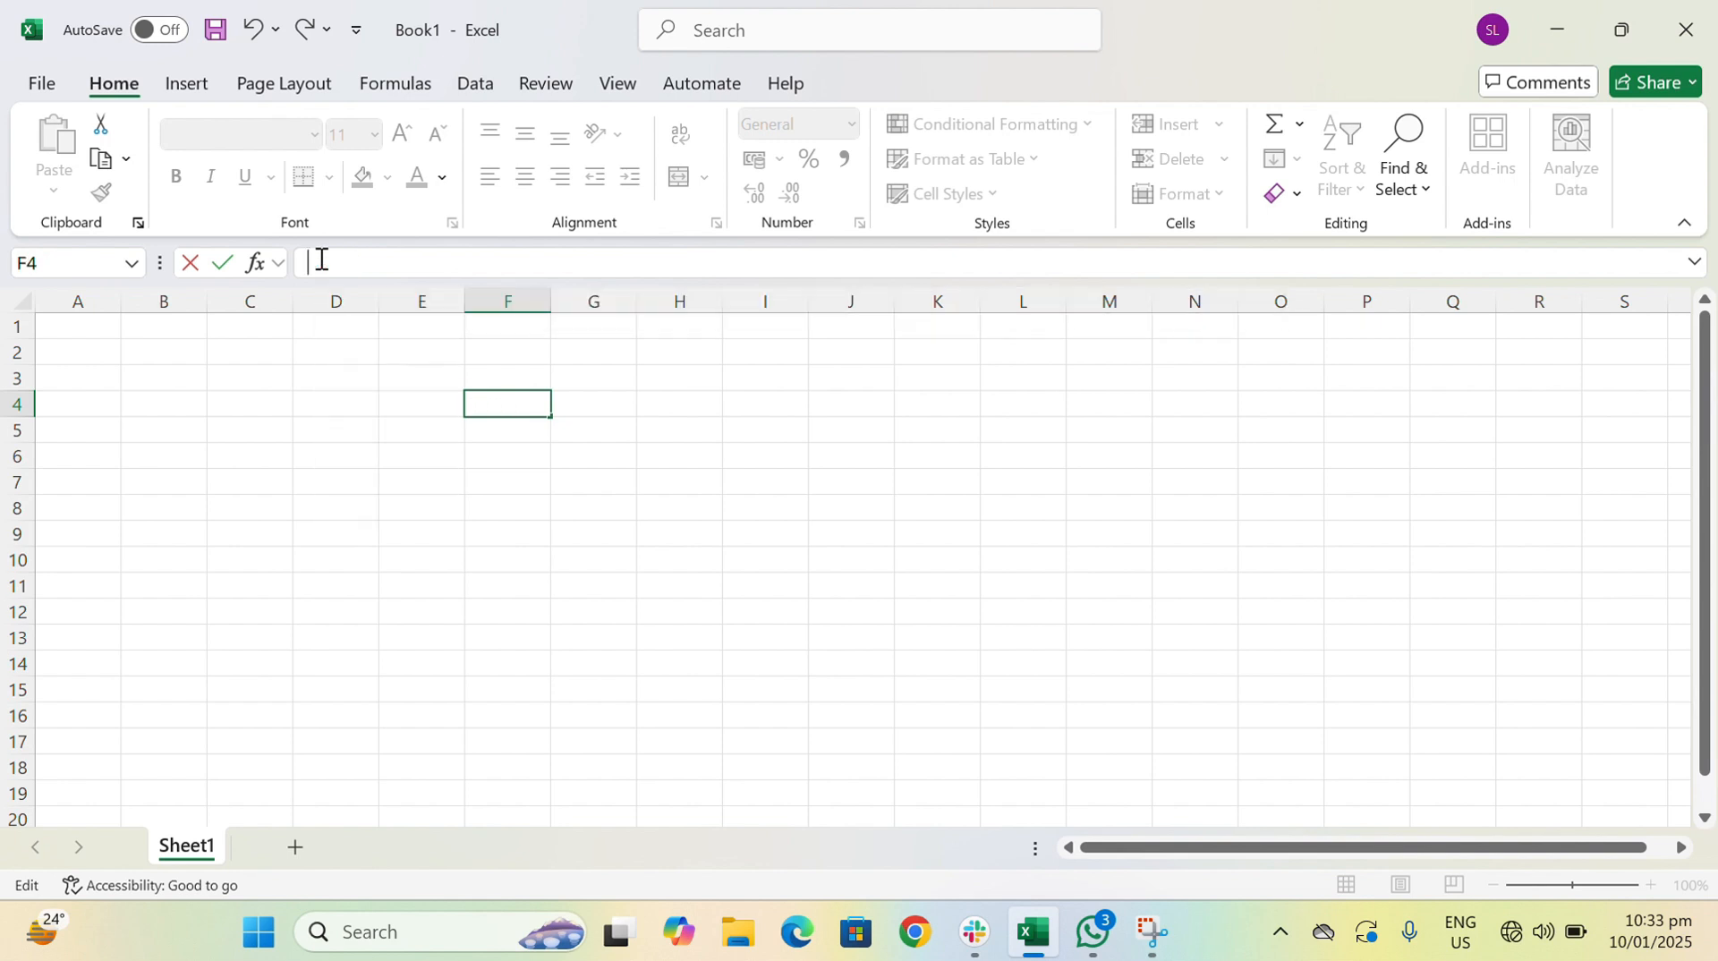
left_click(394, 489)
- Enter an equals sign in cell E7 and delete it again
scroll(327, 431, "down", 1)
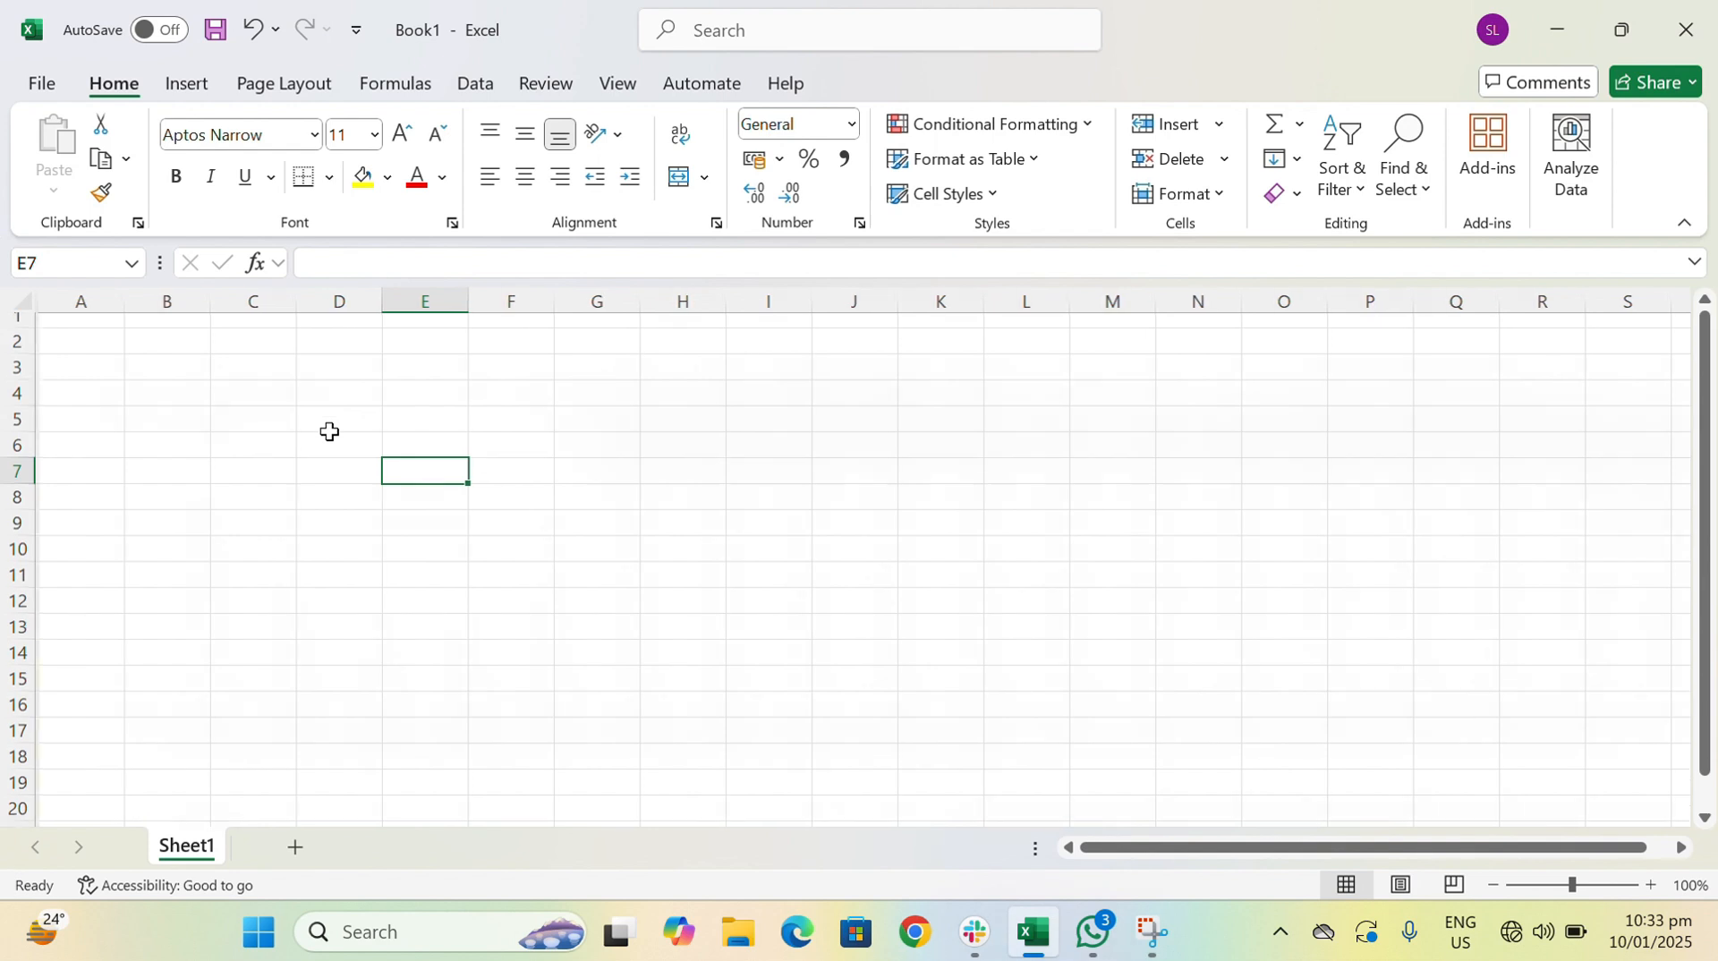
type("=")
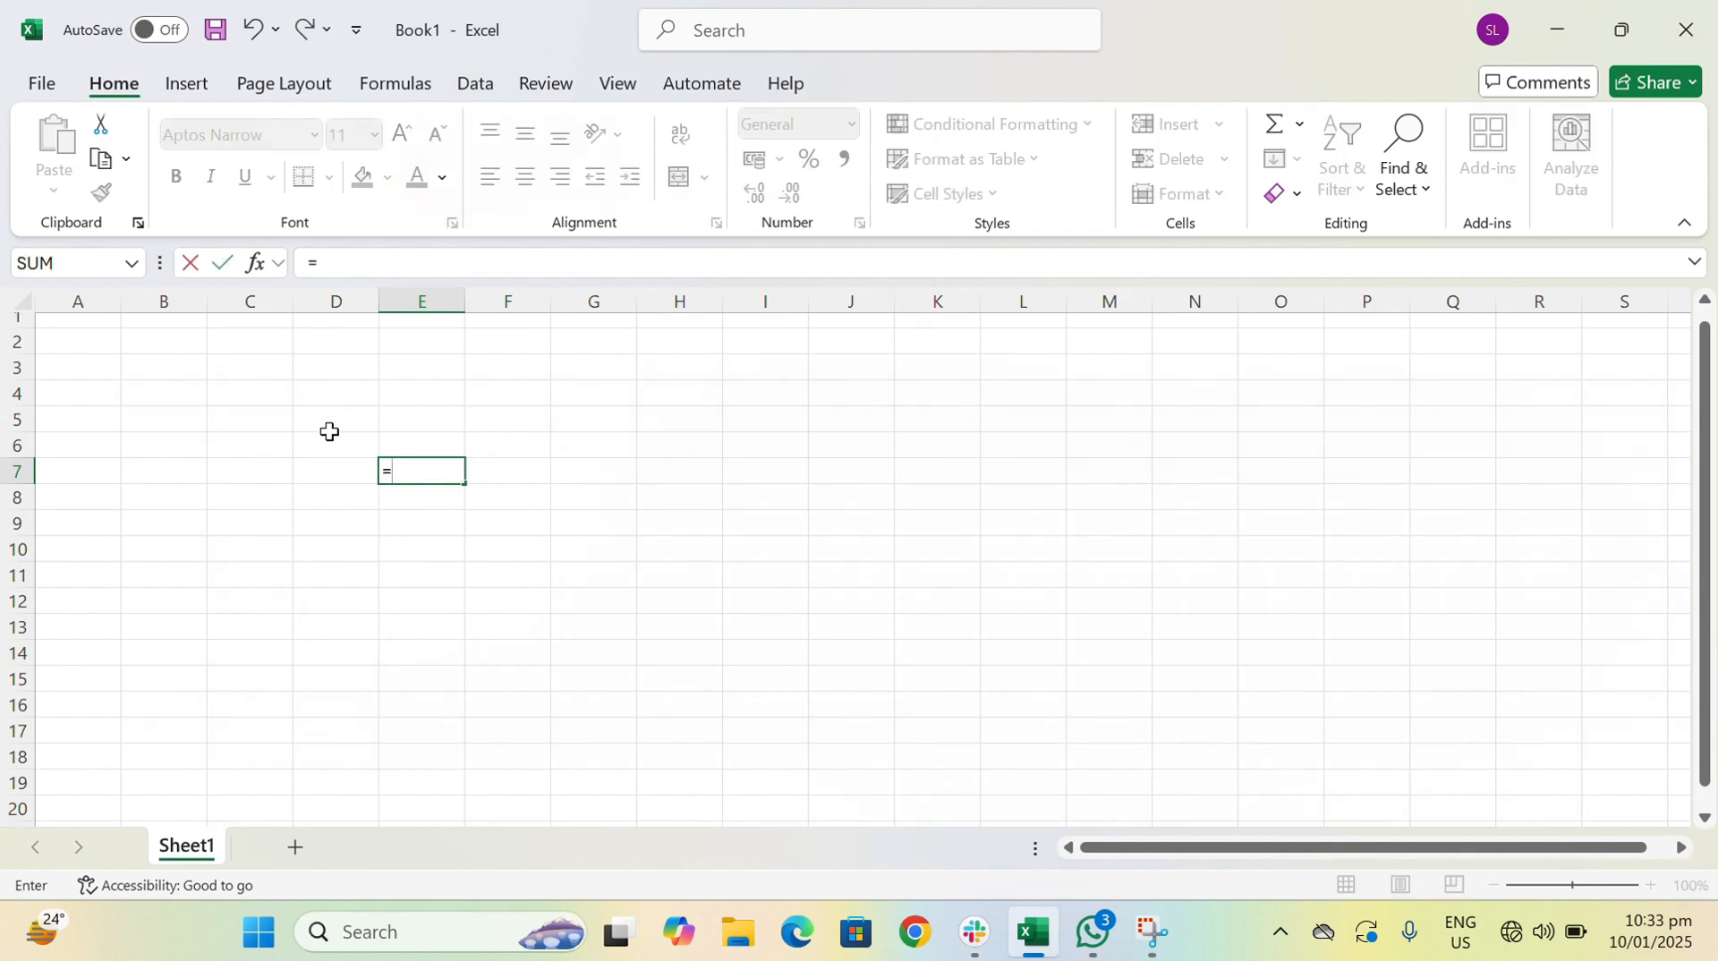
key("Return")
left_click(452, 467)
key("Delete")
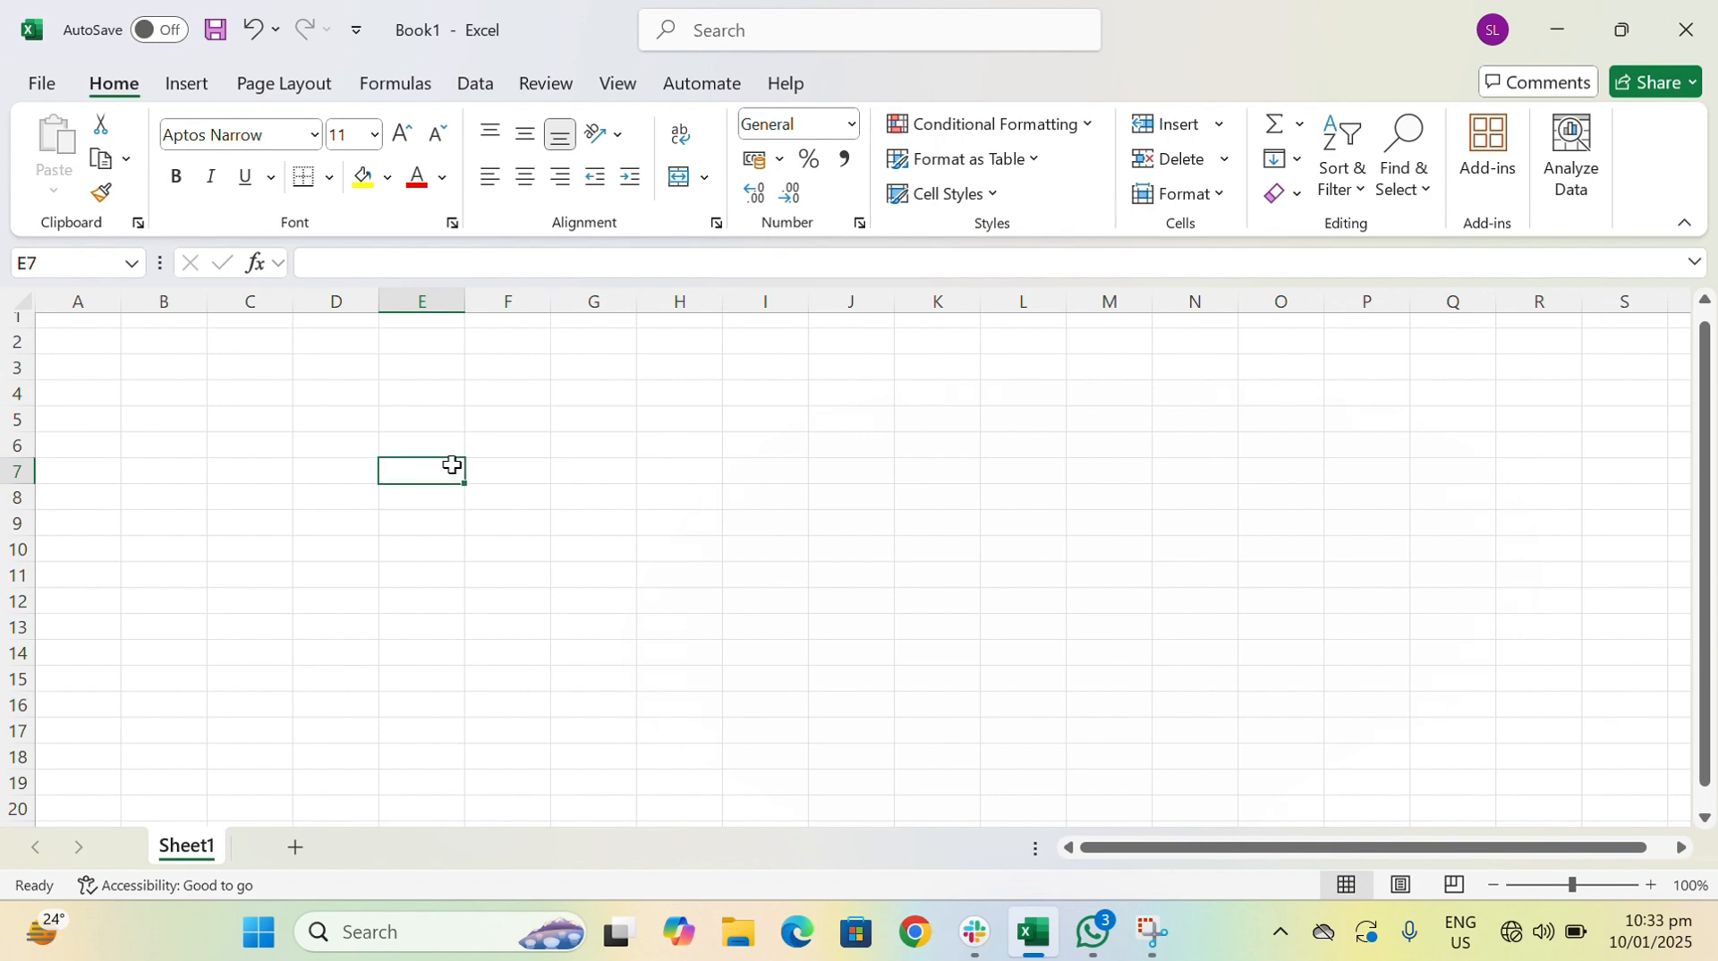
left_click(363, 414)
left_click(365, 393)
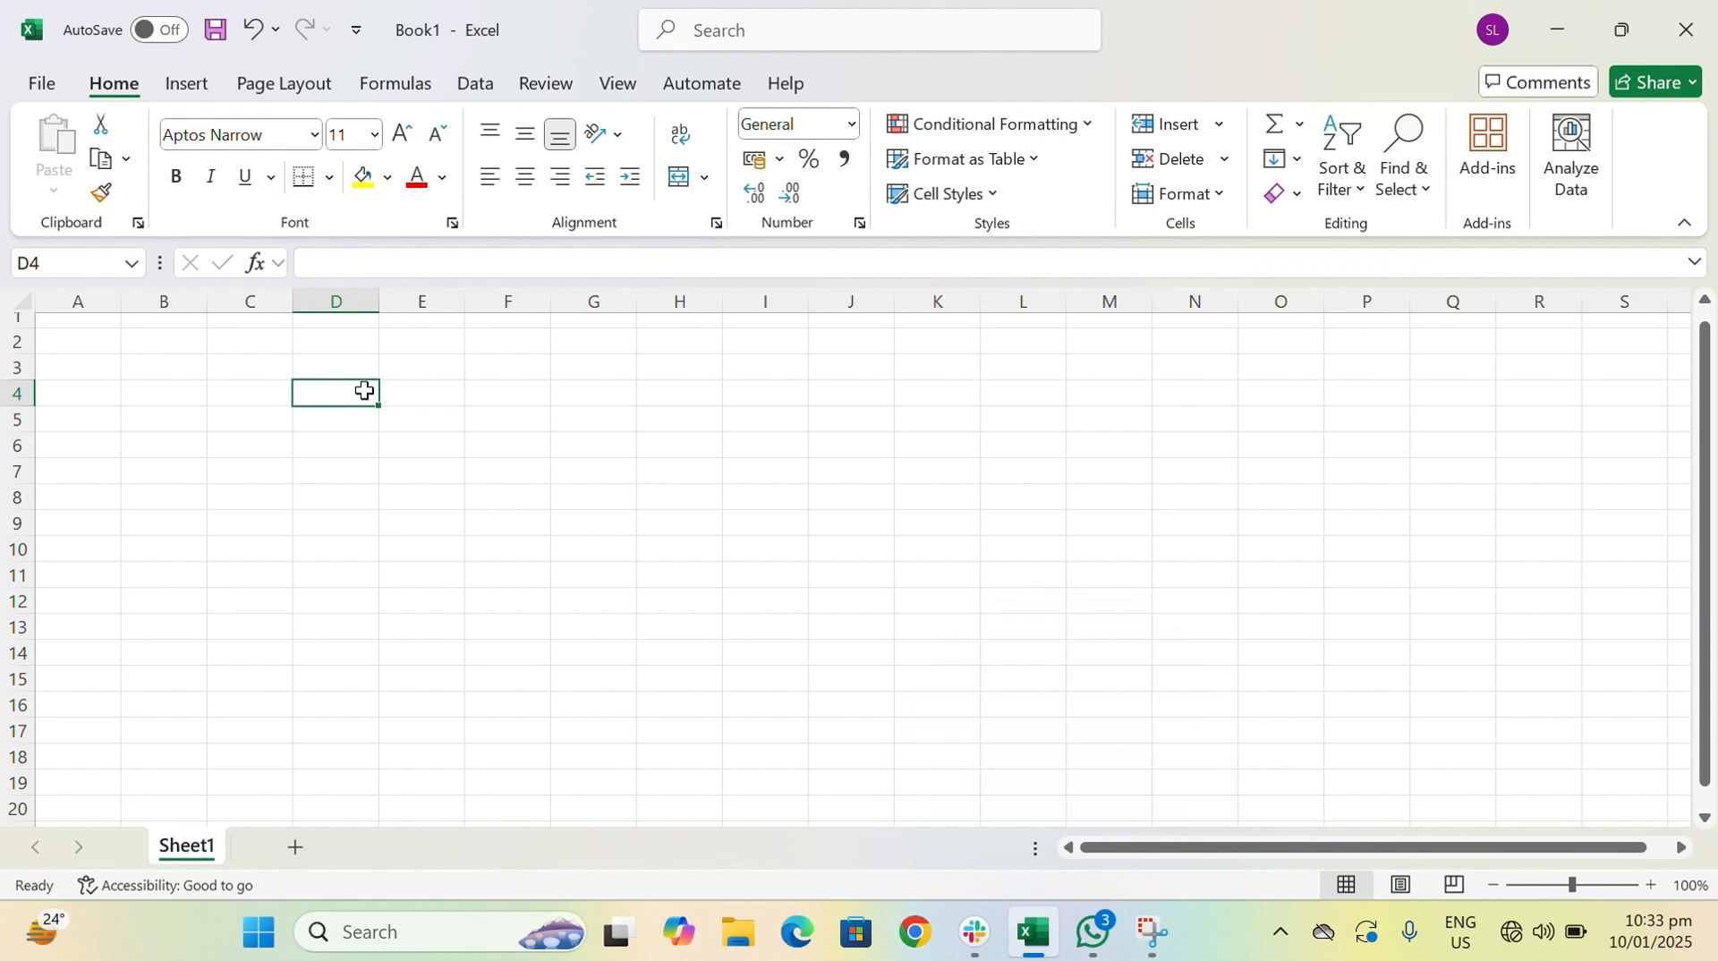
left_click(325, 345)
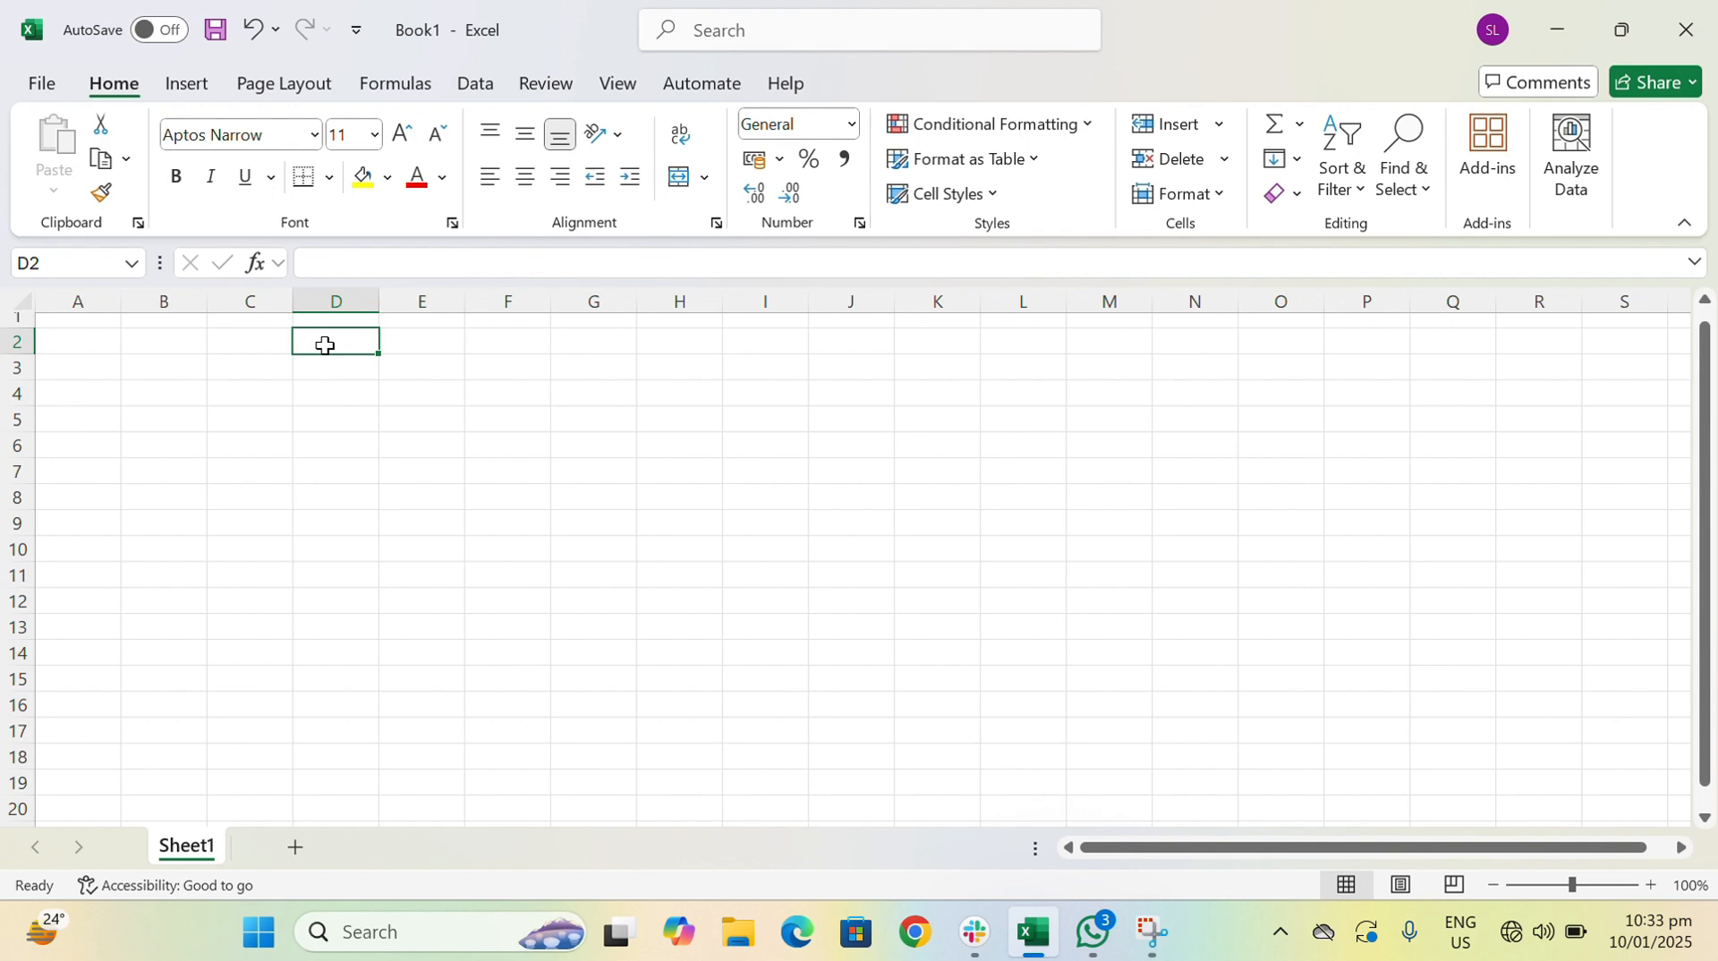
type("C")
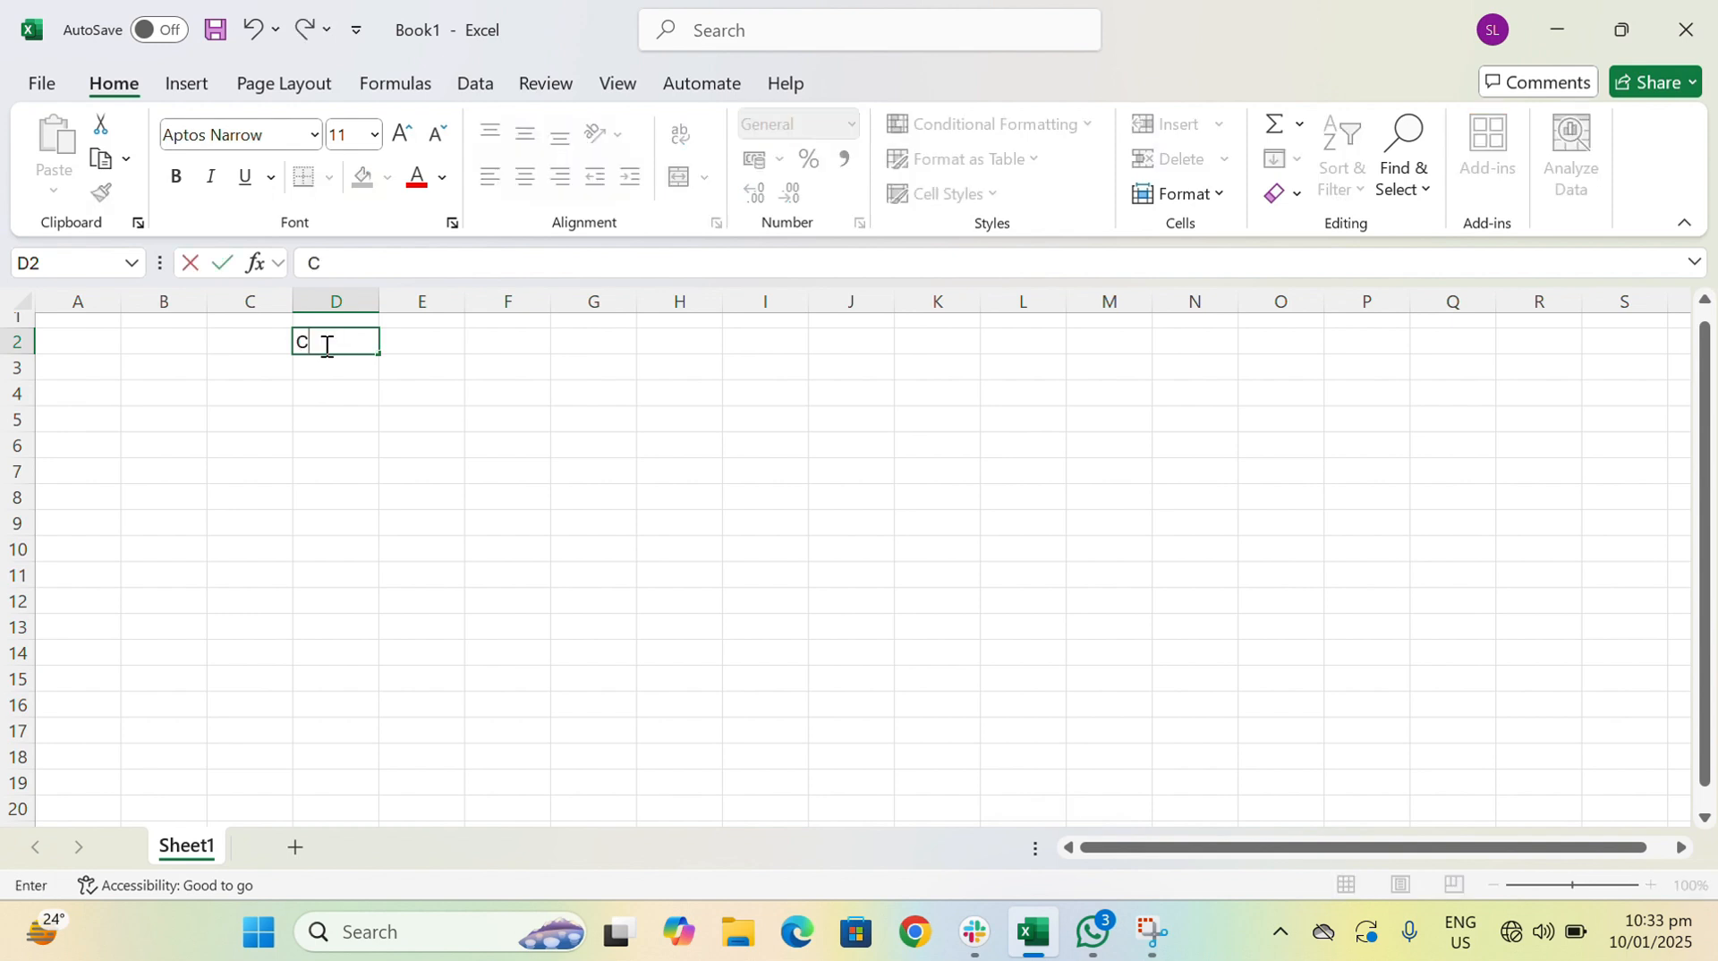
type("ustomer")
key("BackSpace")
key("BackSpace")
key("BackSpace")
key("BackSpace")
key("BackSpace")
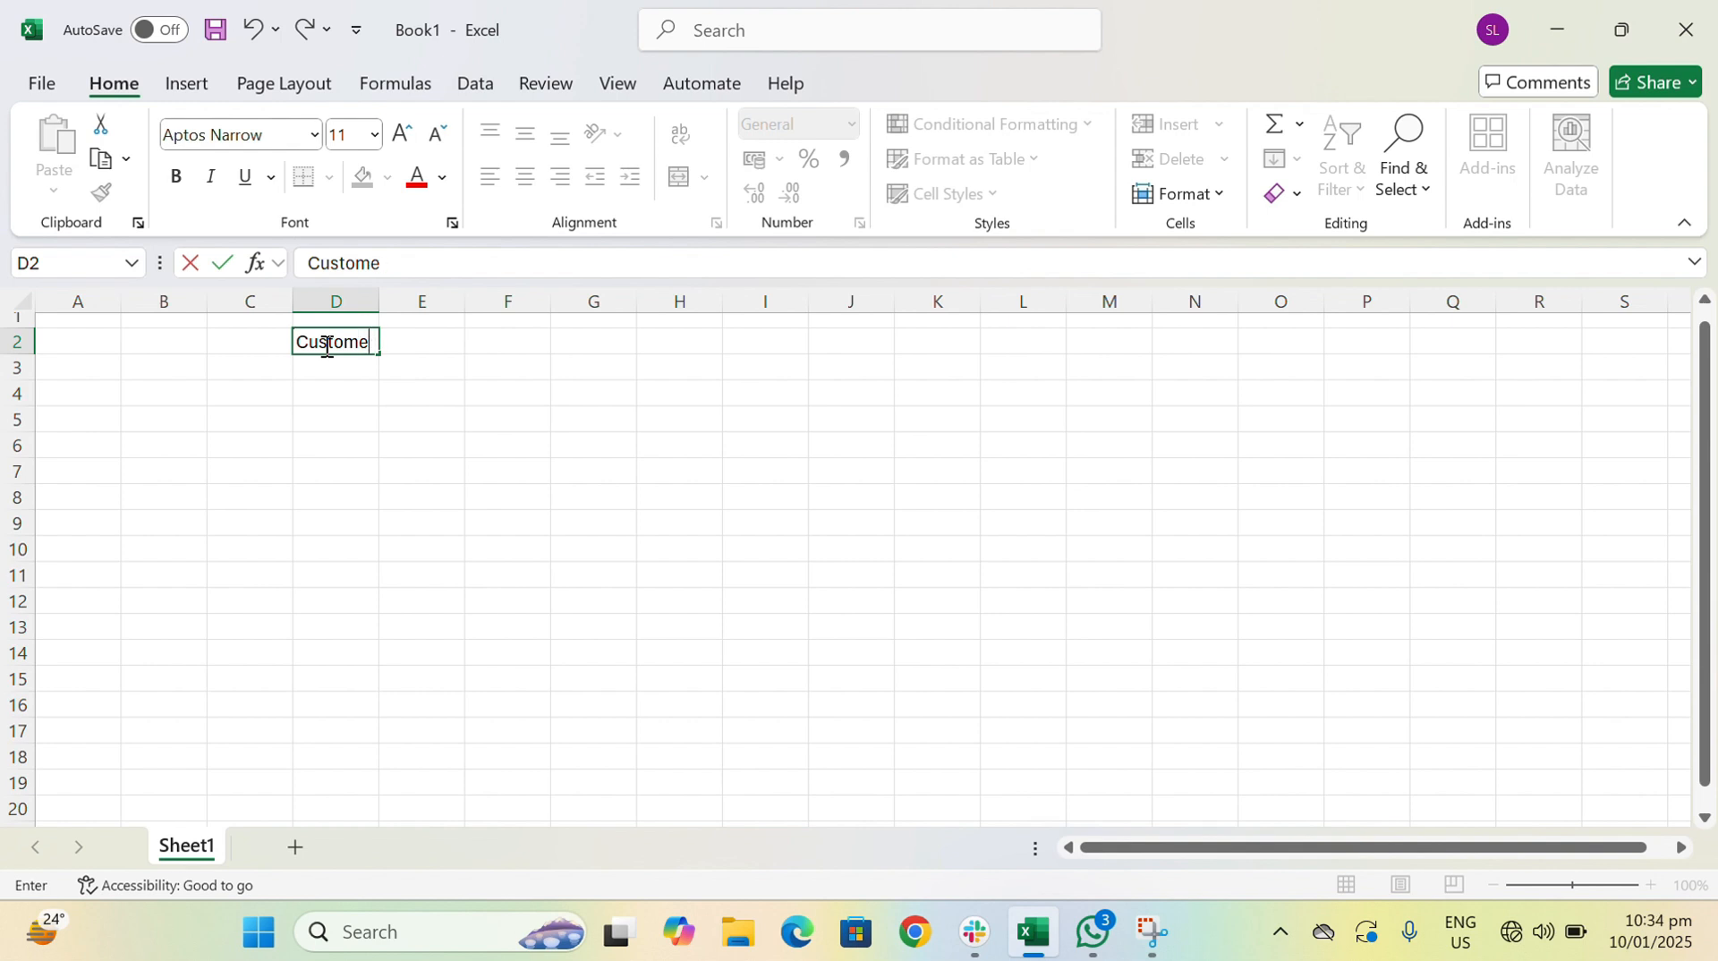
key("BackSpace")
key("BackSpace")
key("BackSpace")
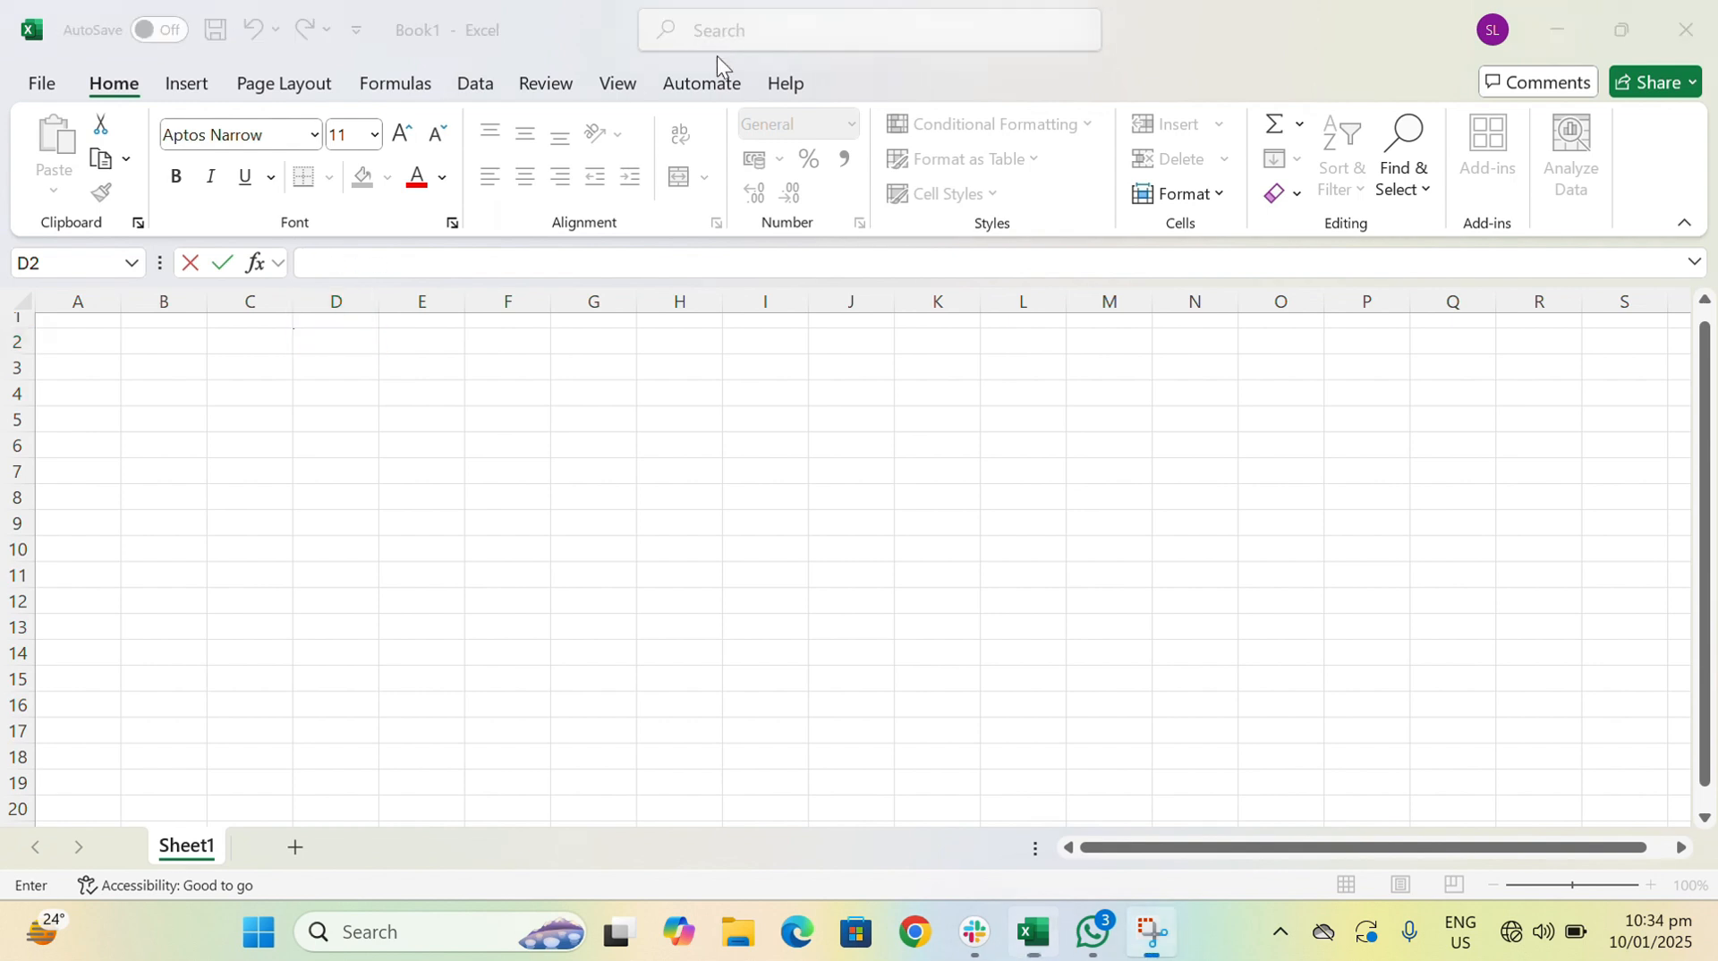
- Enter the column header Products in cell D2
left_click(319, 371)
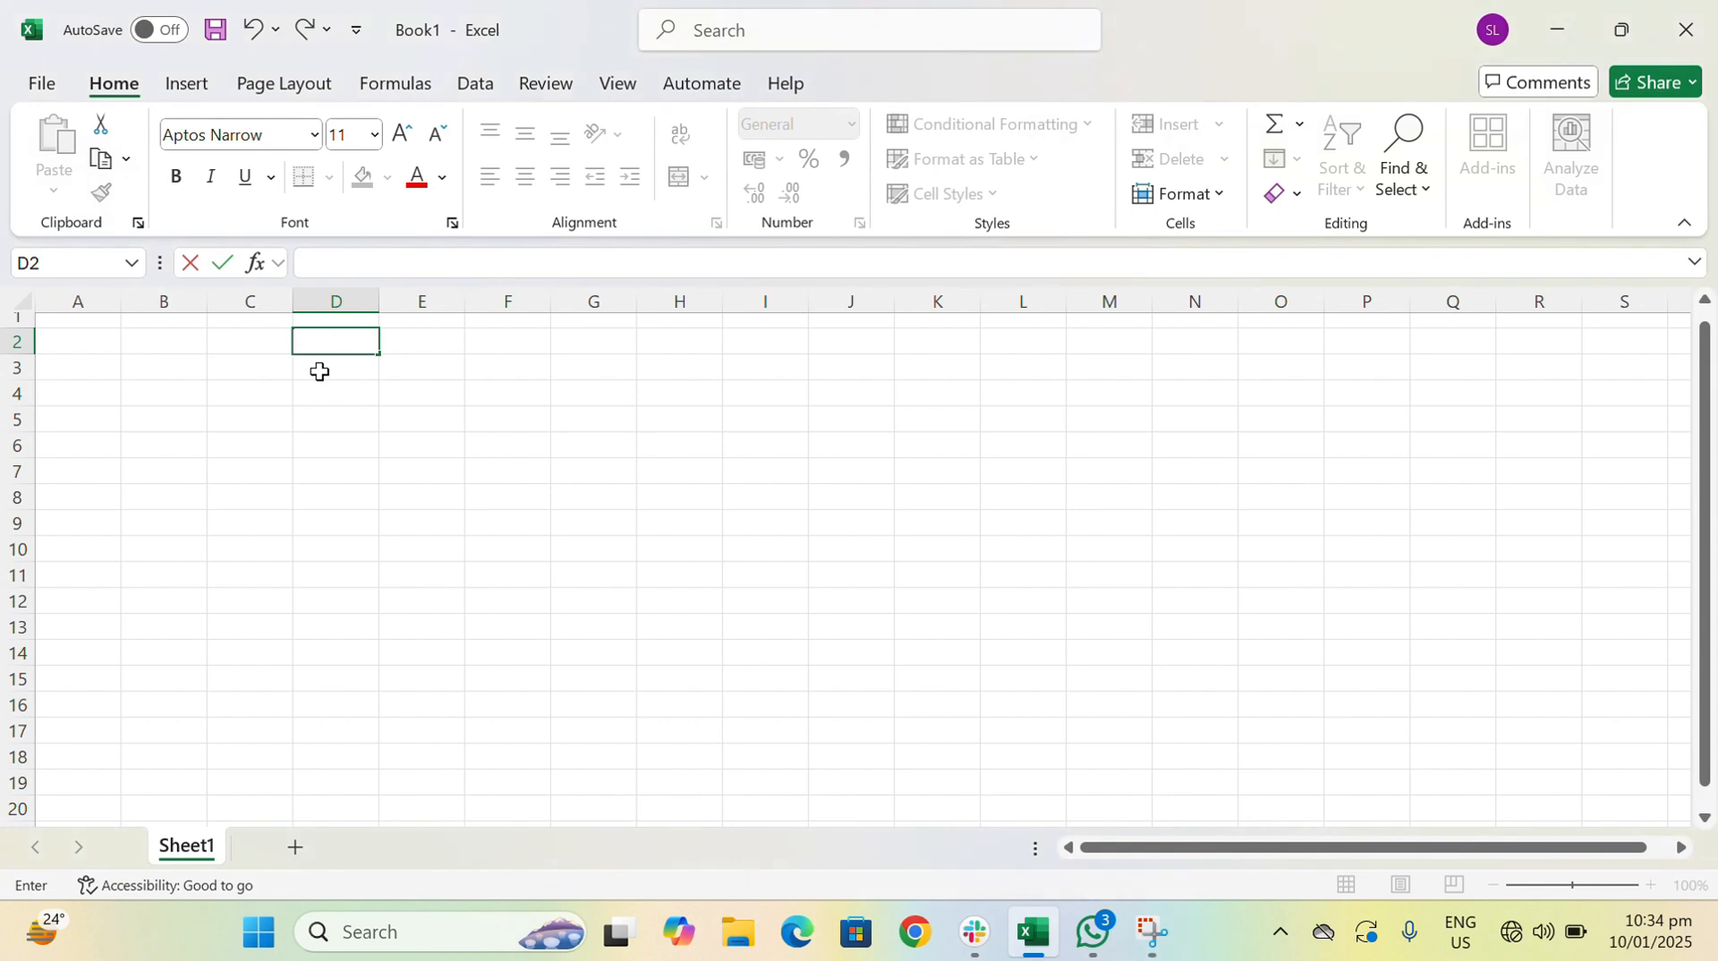
type("Products")
key("Return")
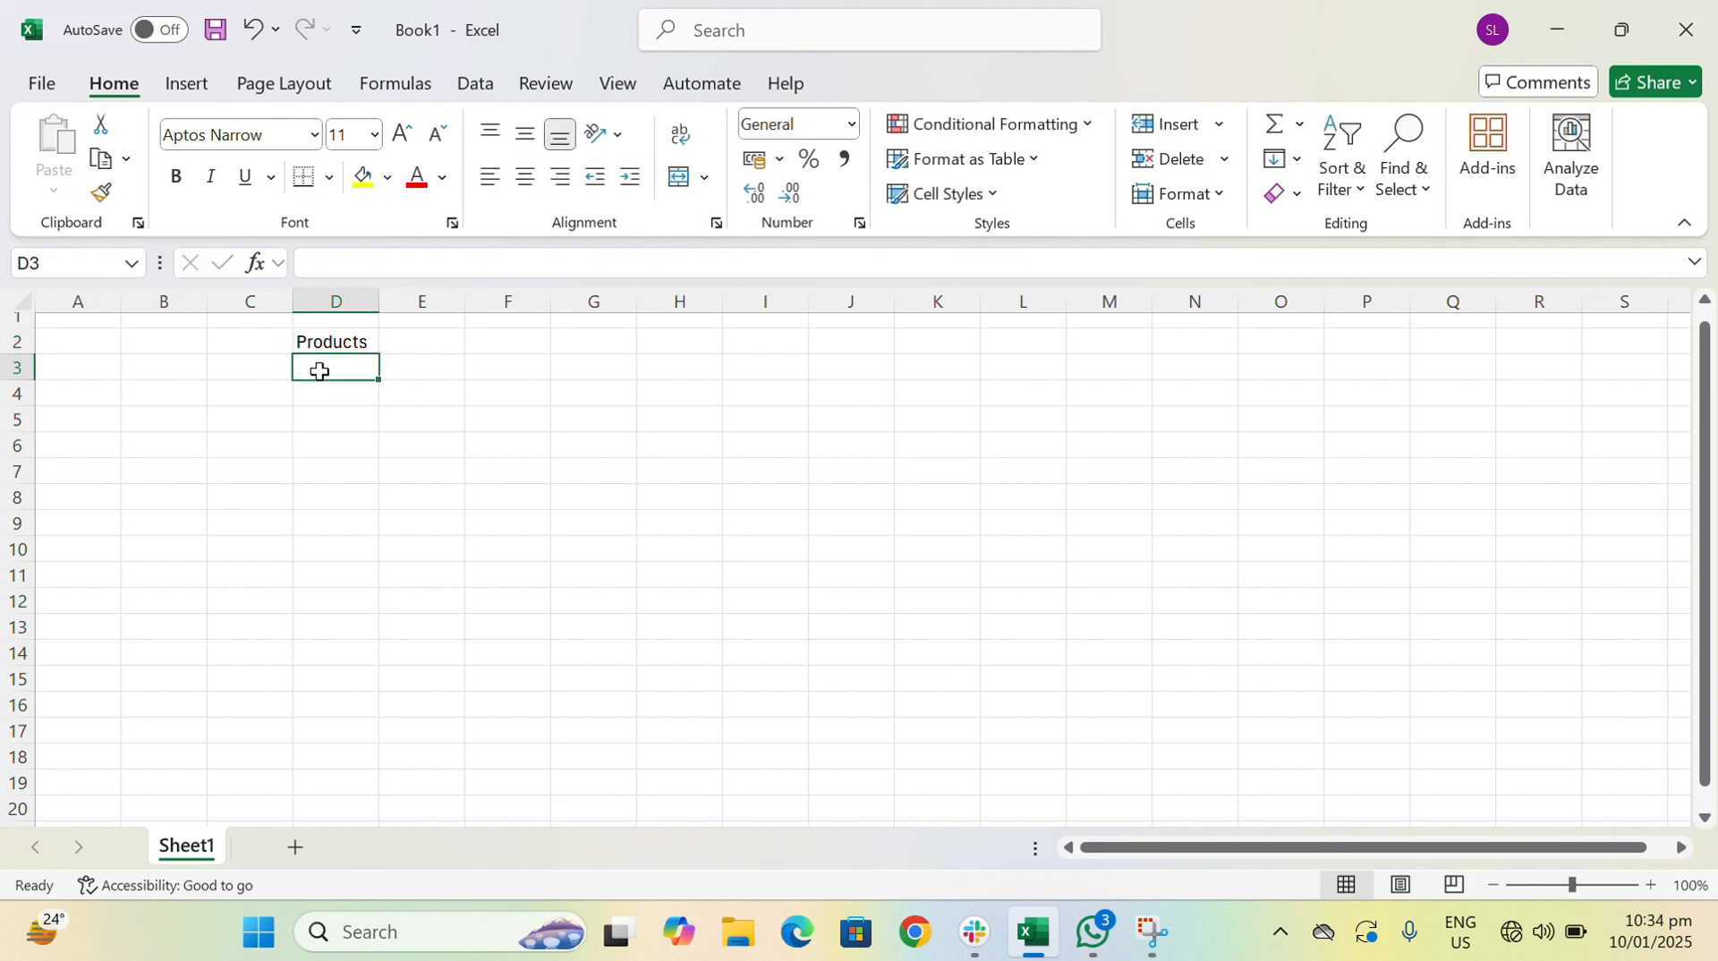
- List the products A, B, C, D, E and F in cells D3 to D8 under the Products header
type("A")
key("Return")
type("B")
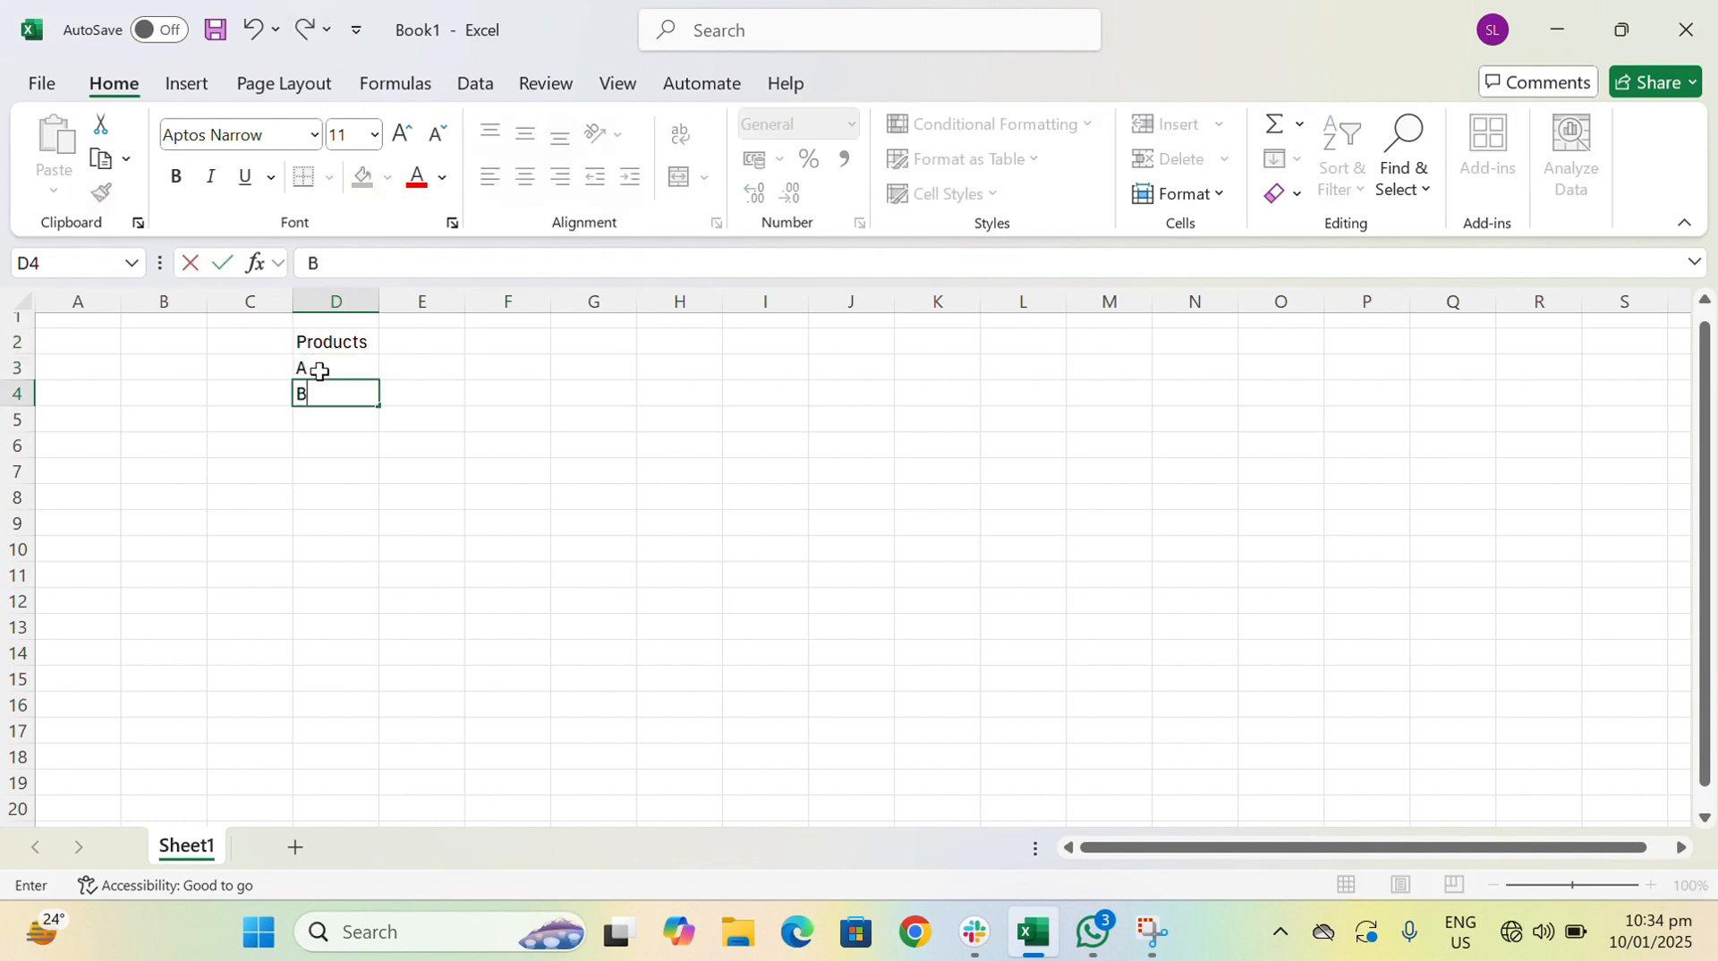
key("Return")
type("C")
key("Return")
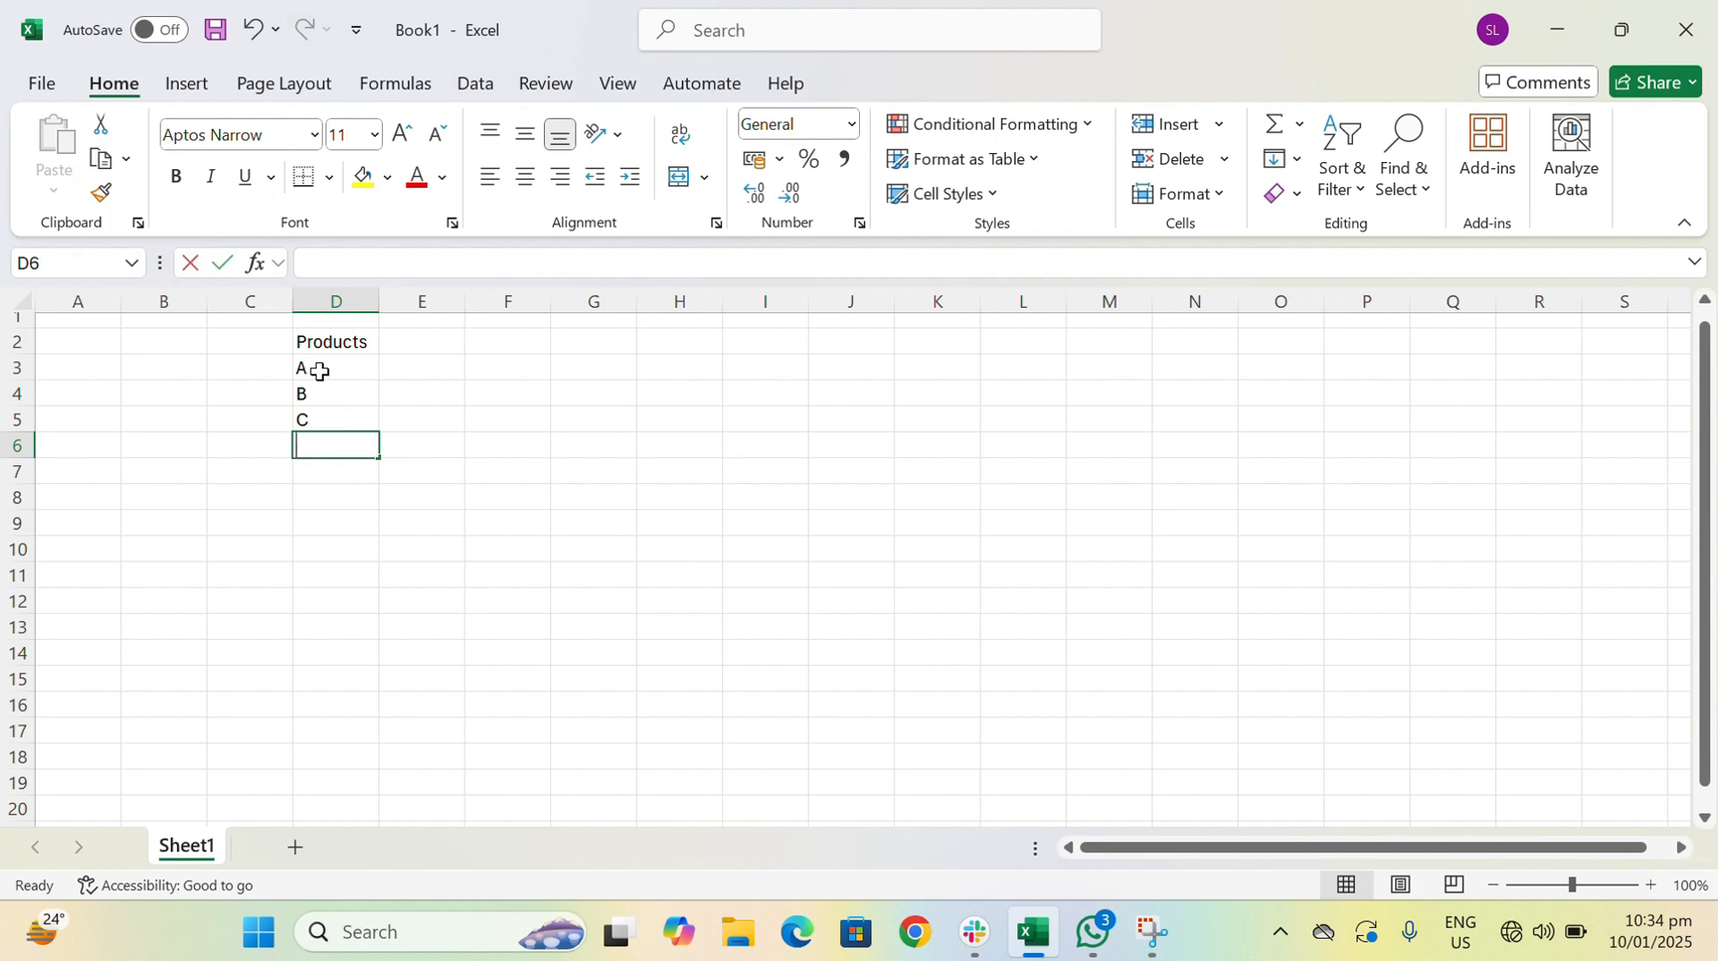
type("D")
key("Return")
type("E")
key("Return")
type("F")
key("Return")
- Add the column header Sales in cell E2, next to the Products header
key("Up")
key("Up")
key("Up")
key("Up")
key("Up")
key("Up")
key("Up")
key("Right")
type("Sales")
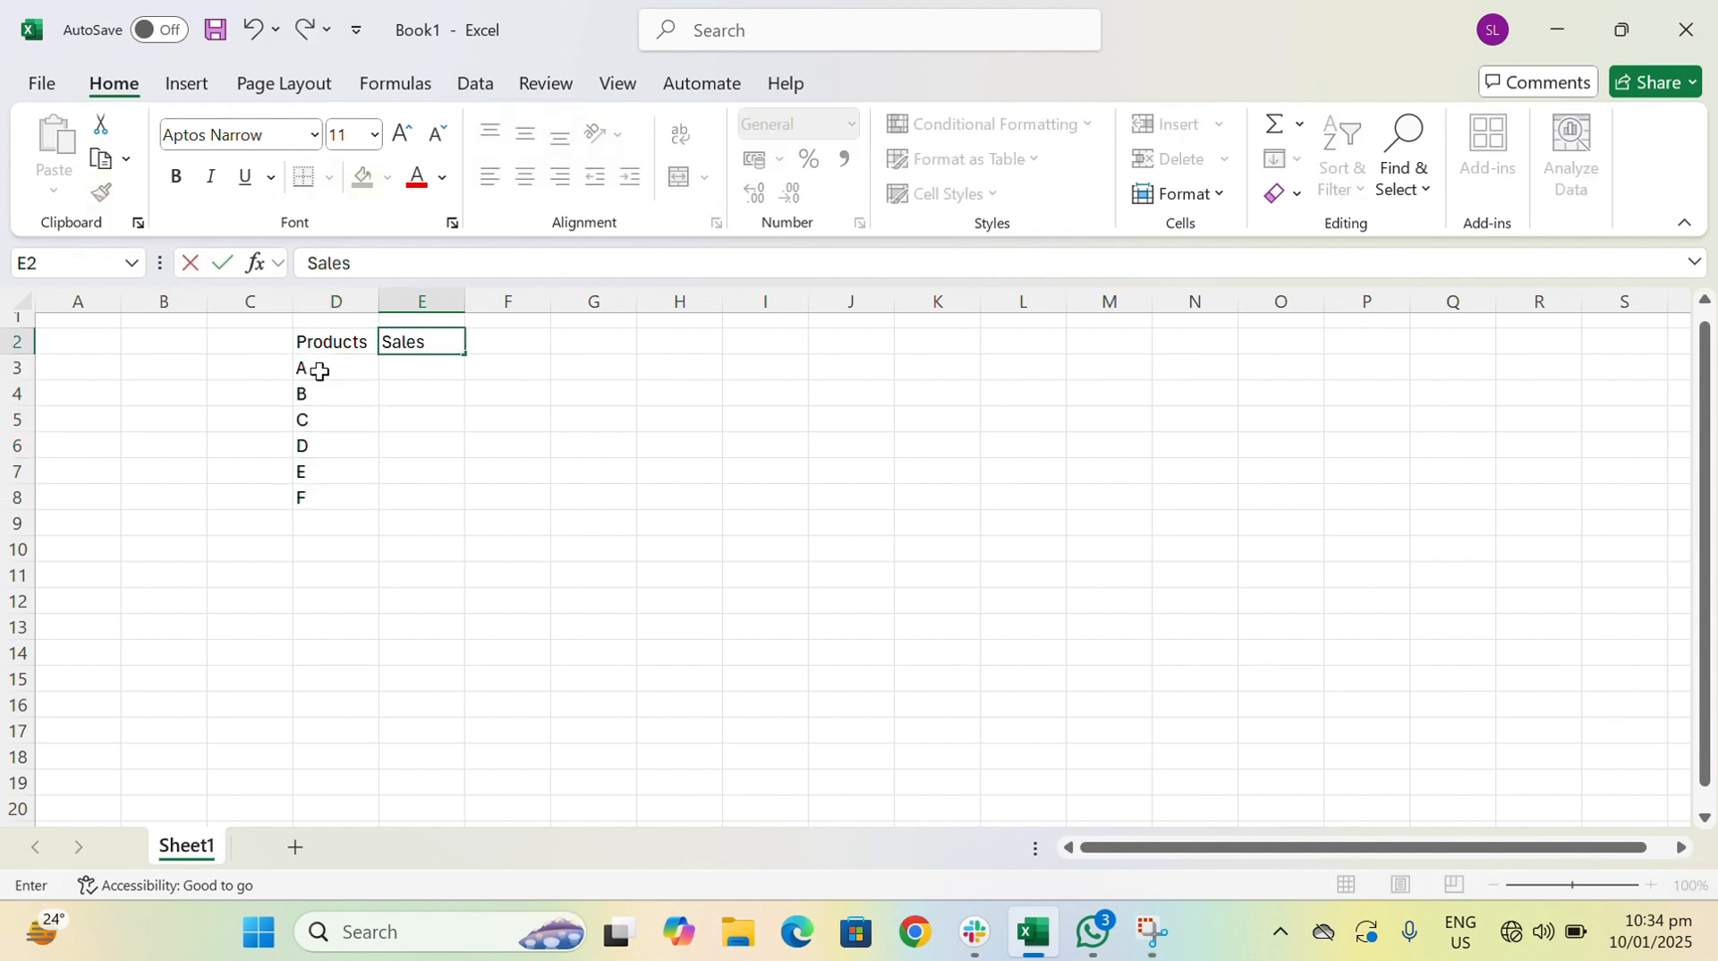
key("Return")
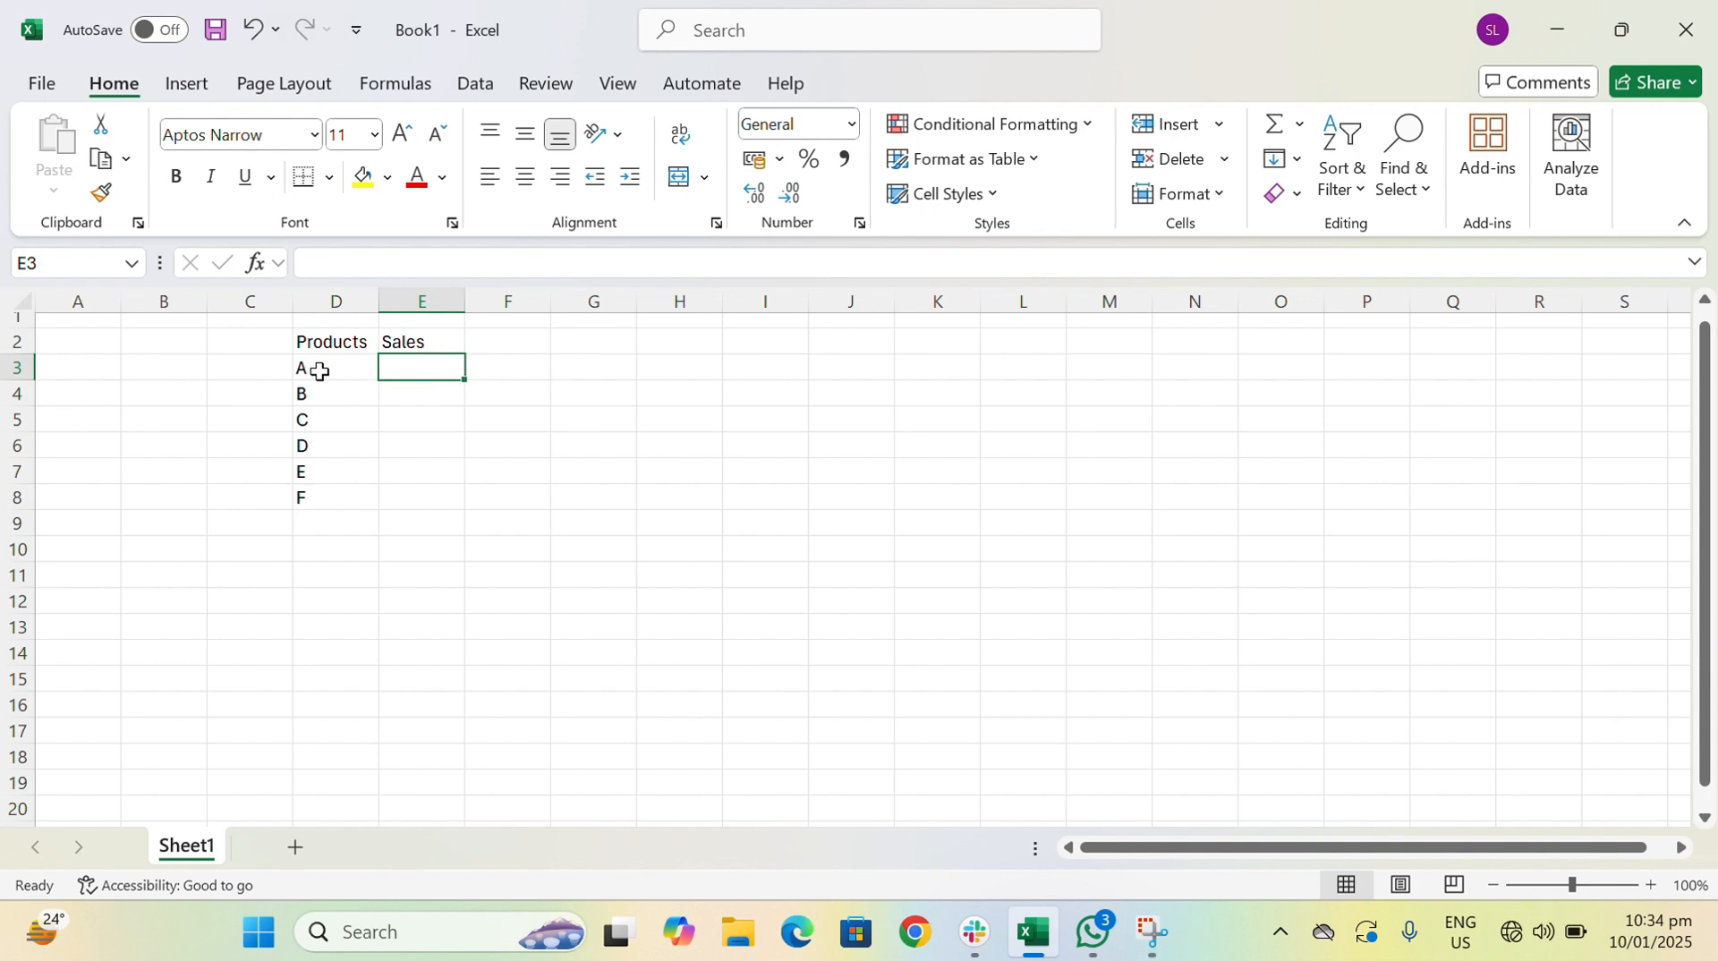
- Fill in the sales for products A to F in cells E3 to E8: 1000, 300, 500, 200, 700 and 100
type("1000")
key("Return")
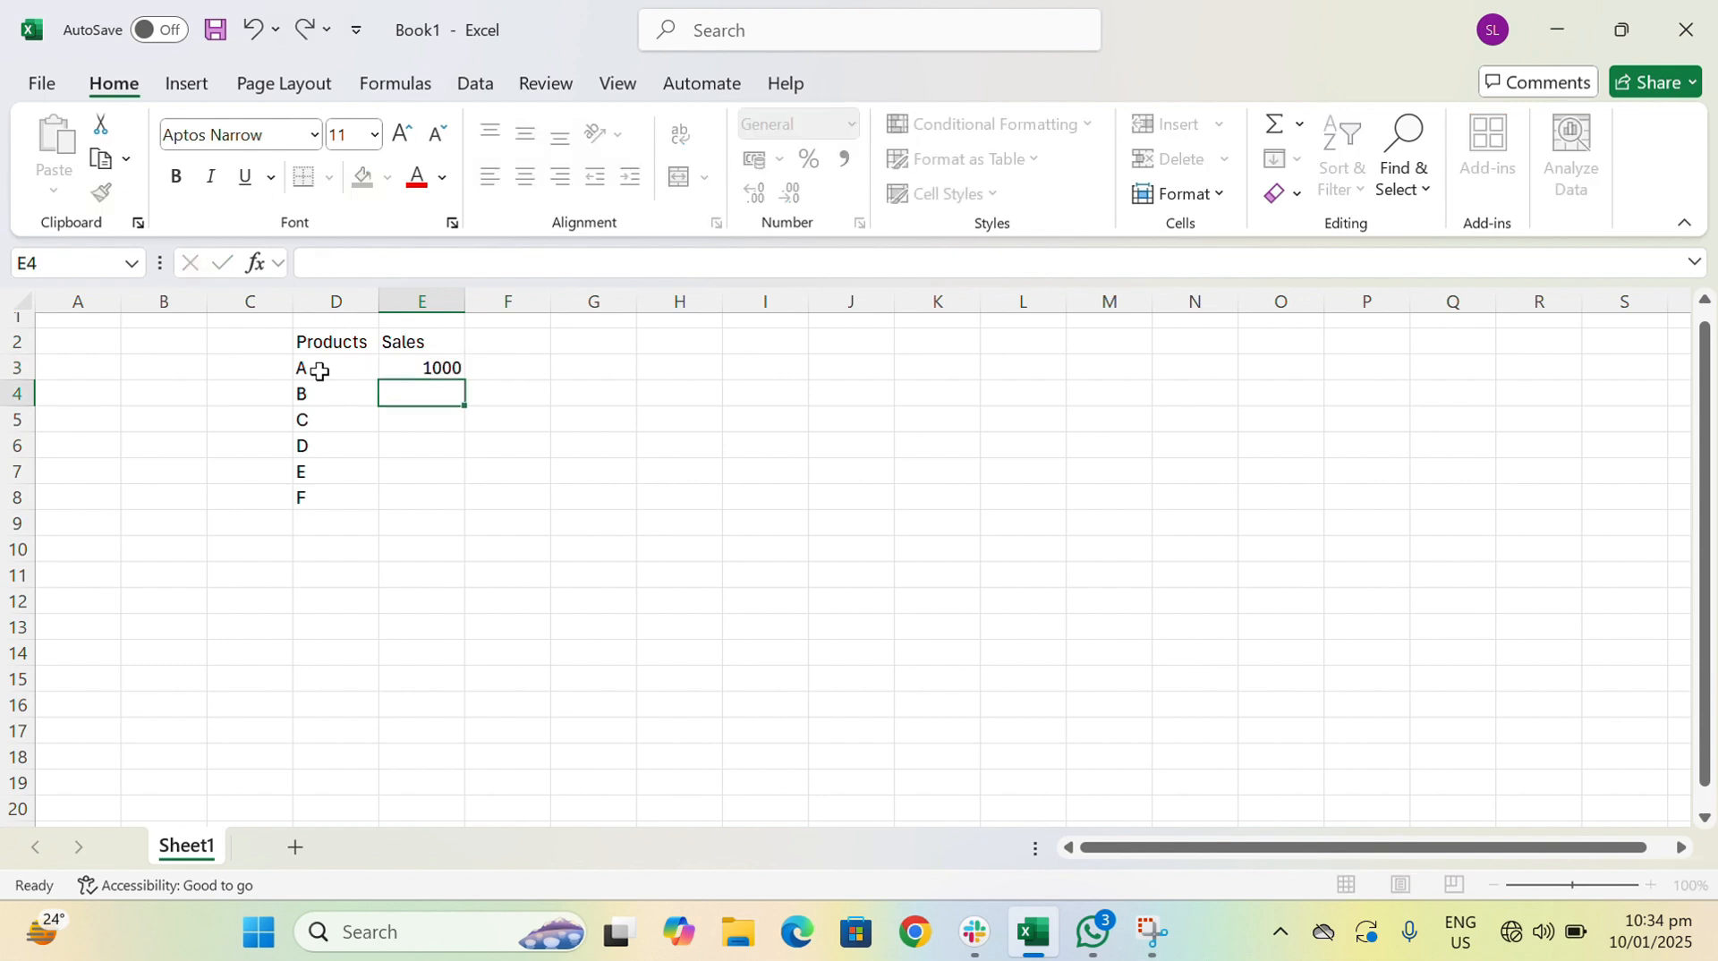
type("300")
key("Return")
type("500")
key("Return")
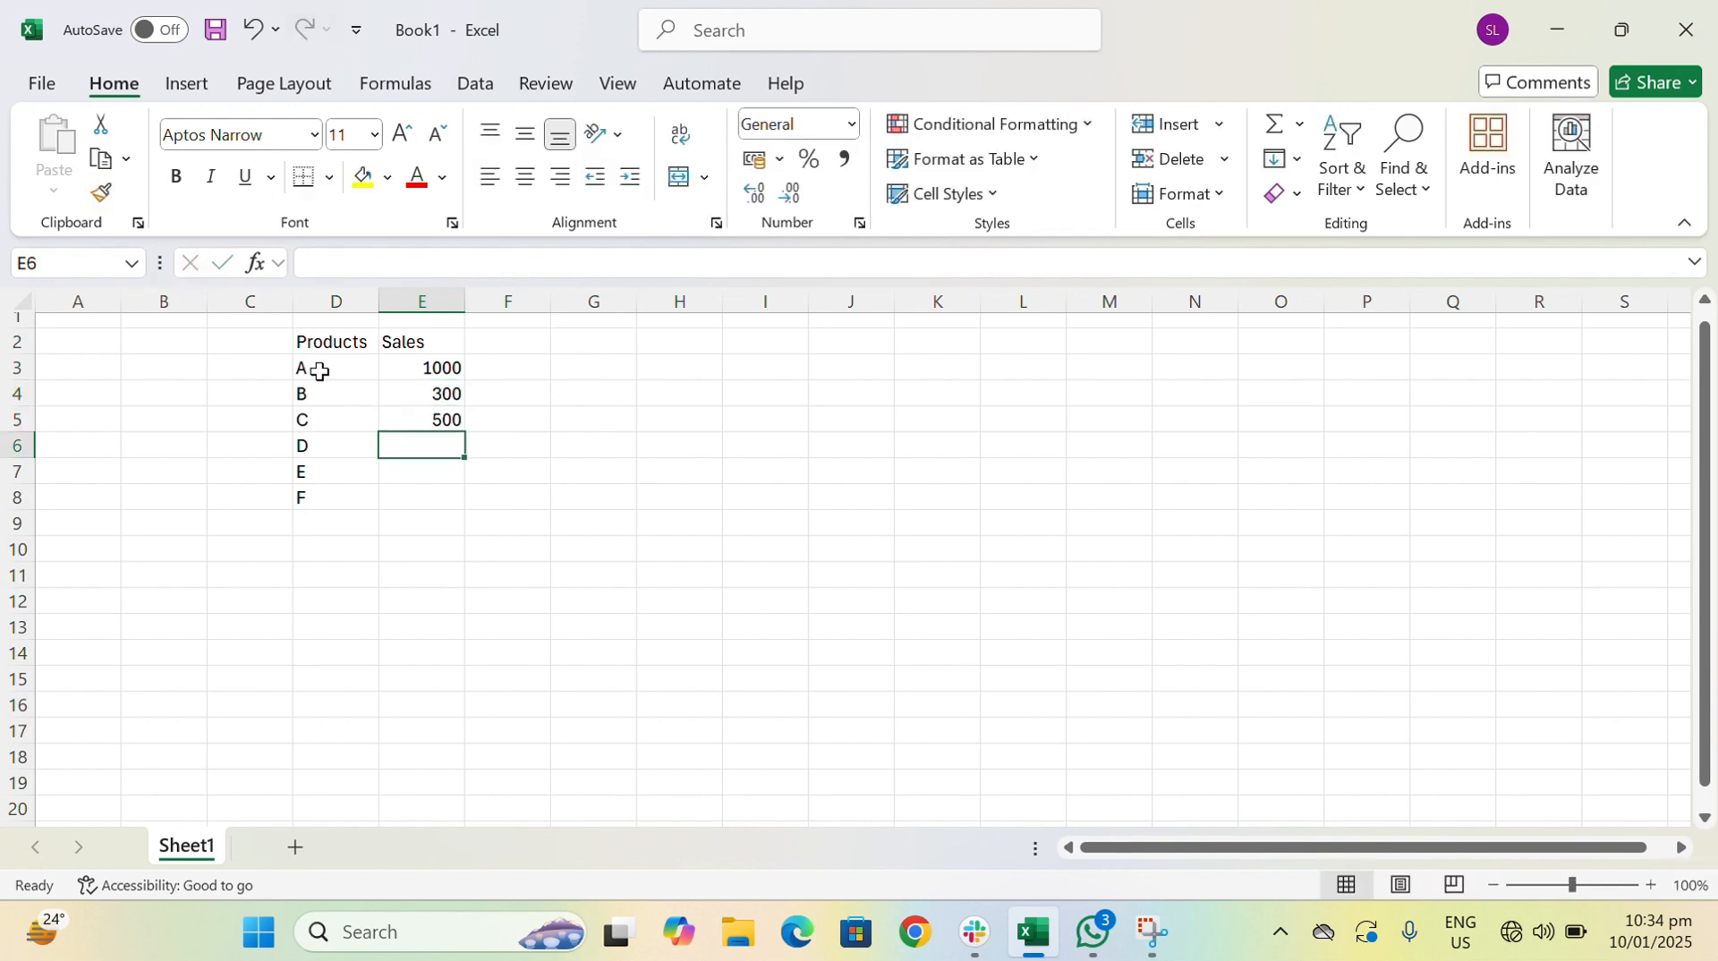
type("200")
key("Return")
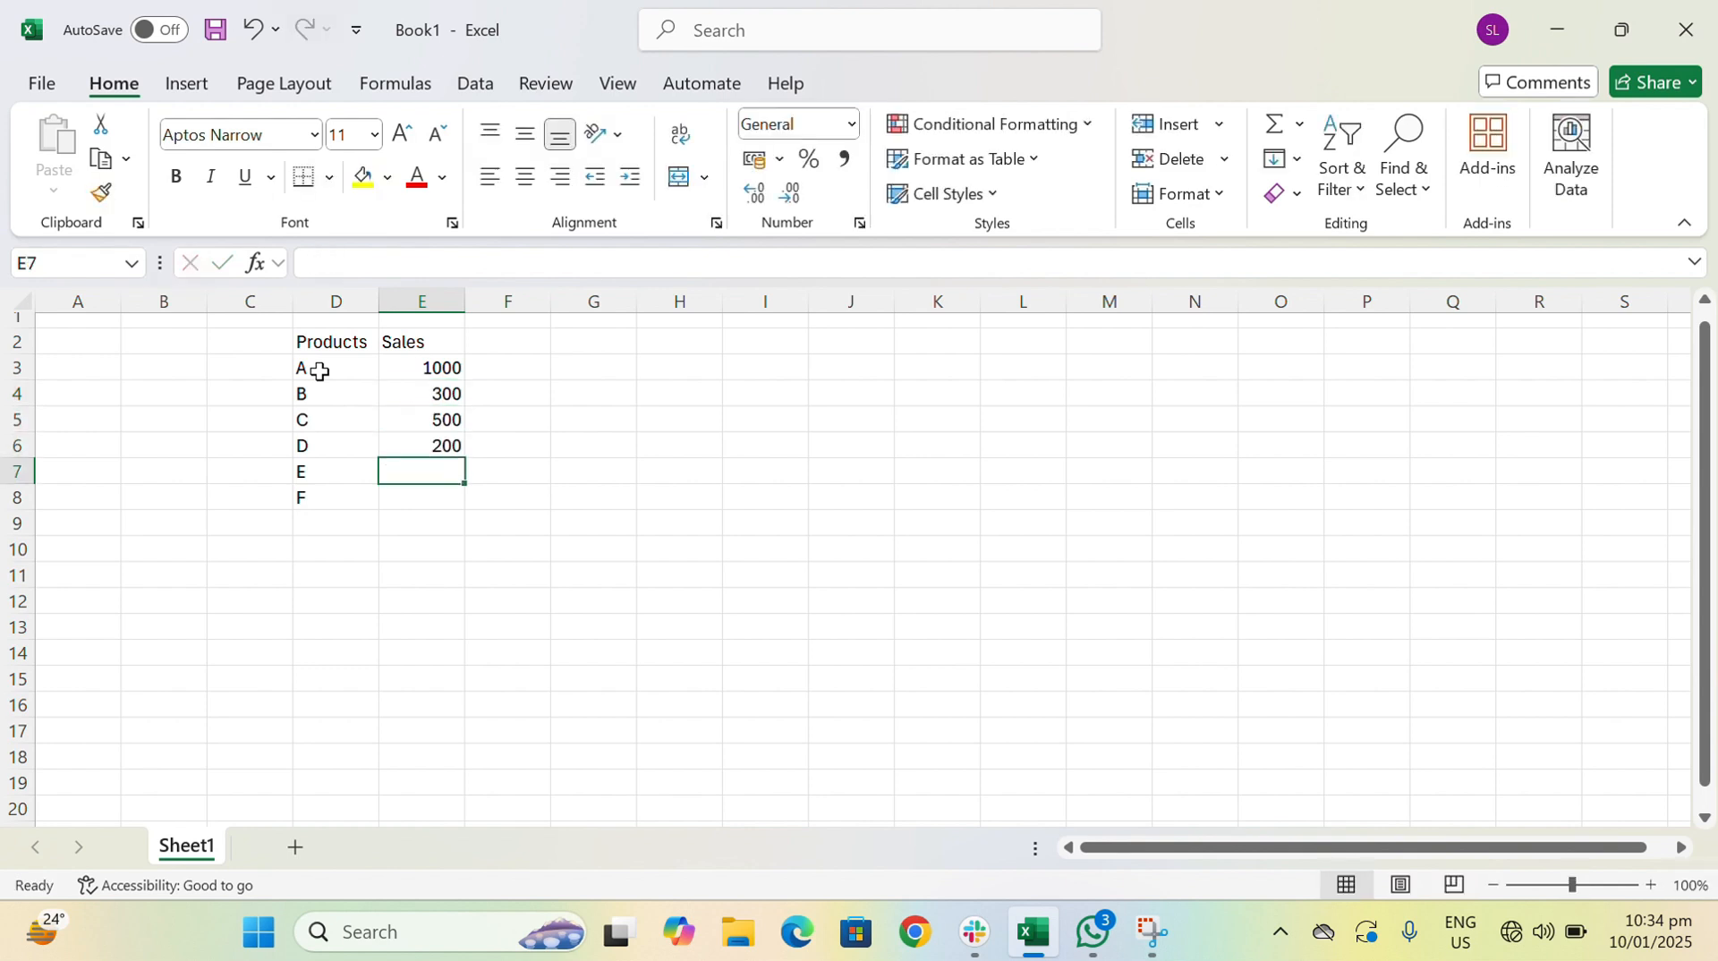
type("700")
key("Return")
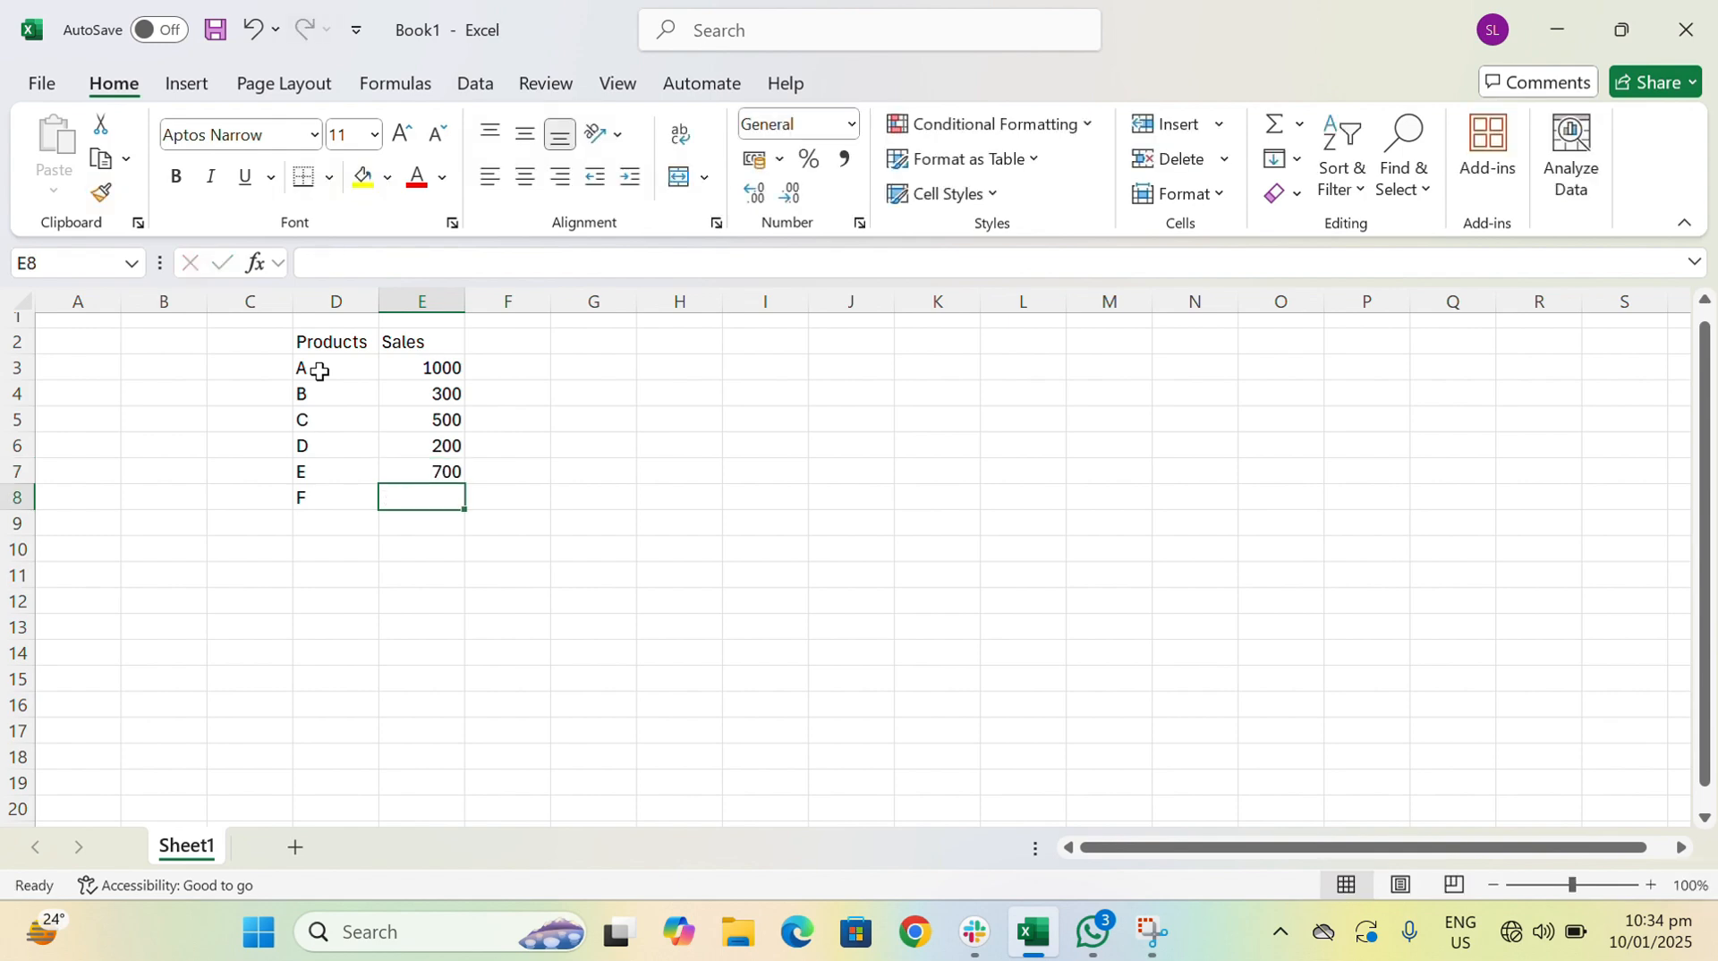
type("100")
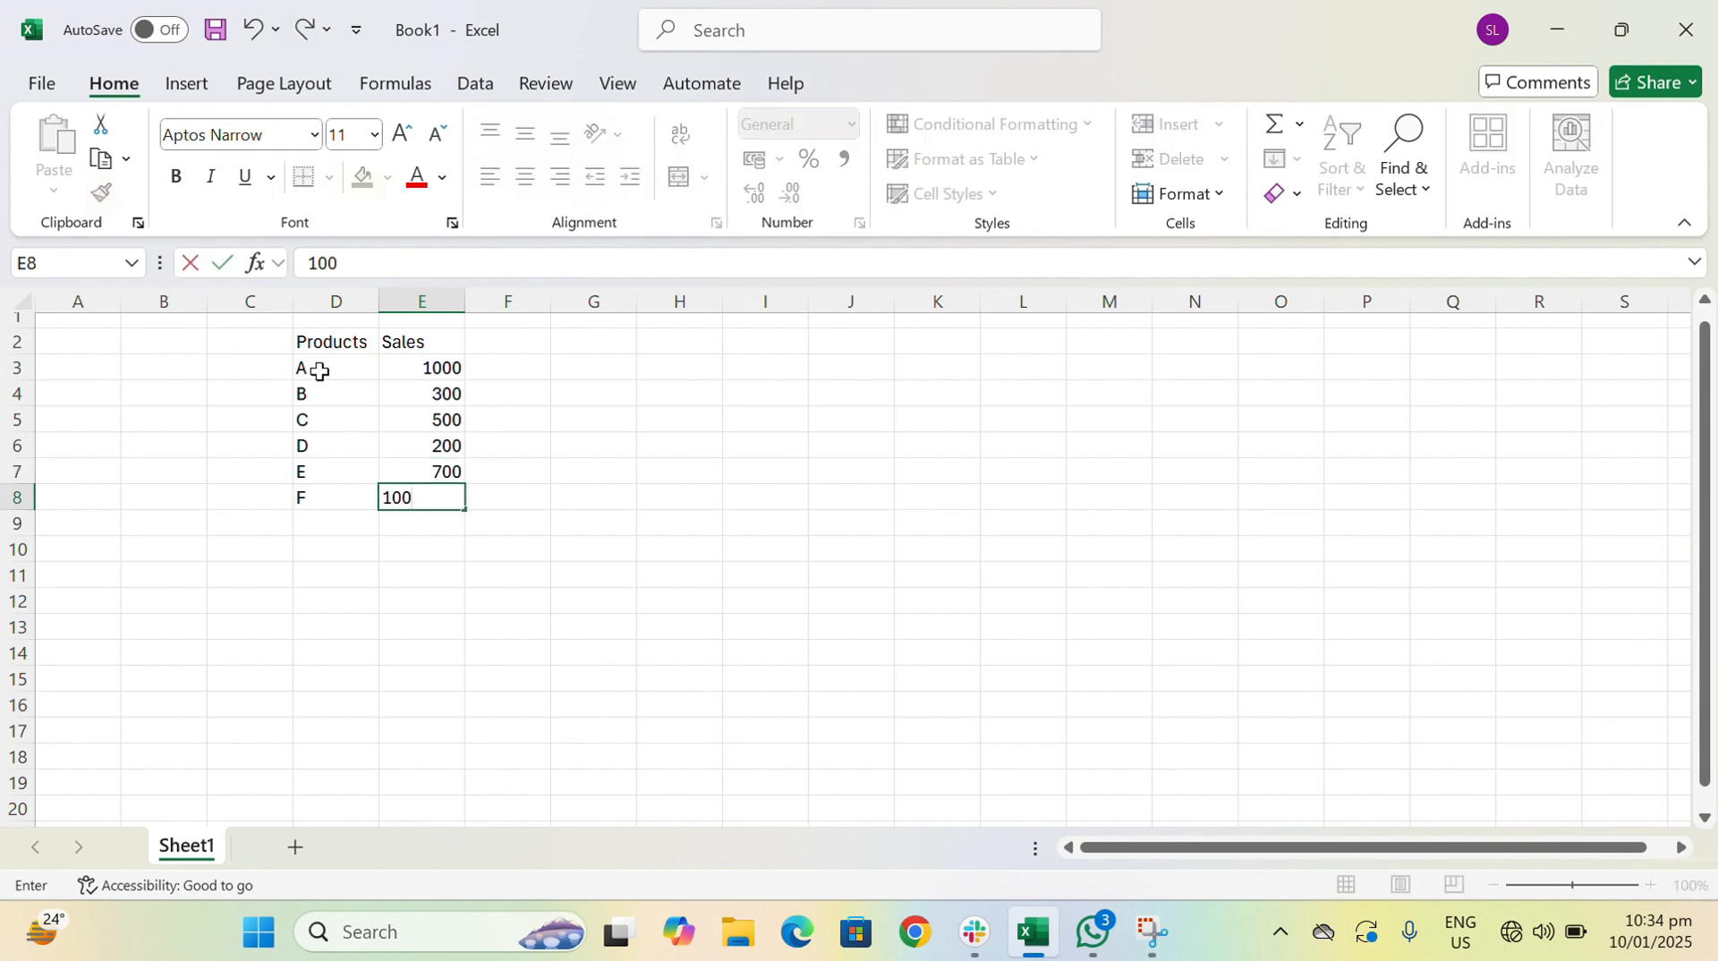
key("Return")
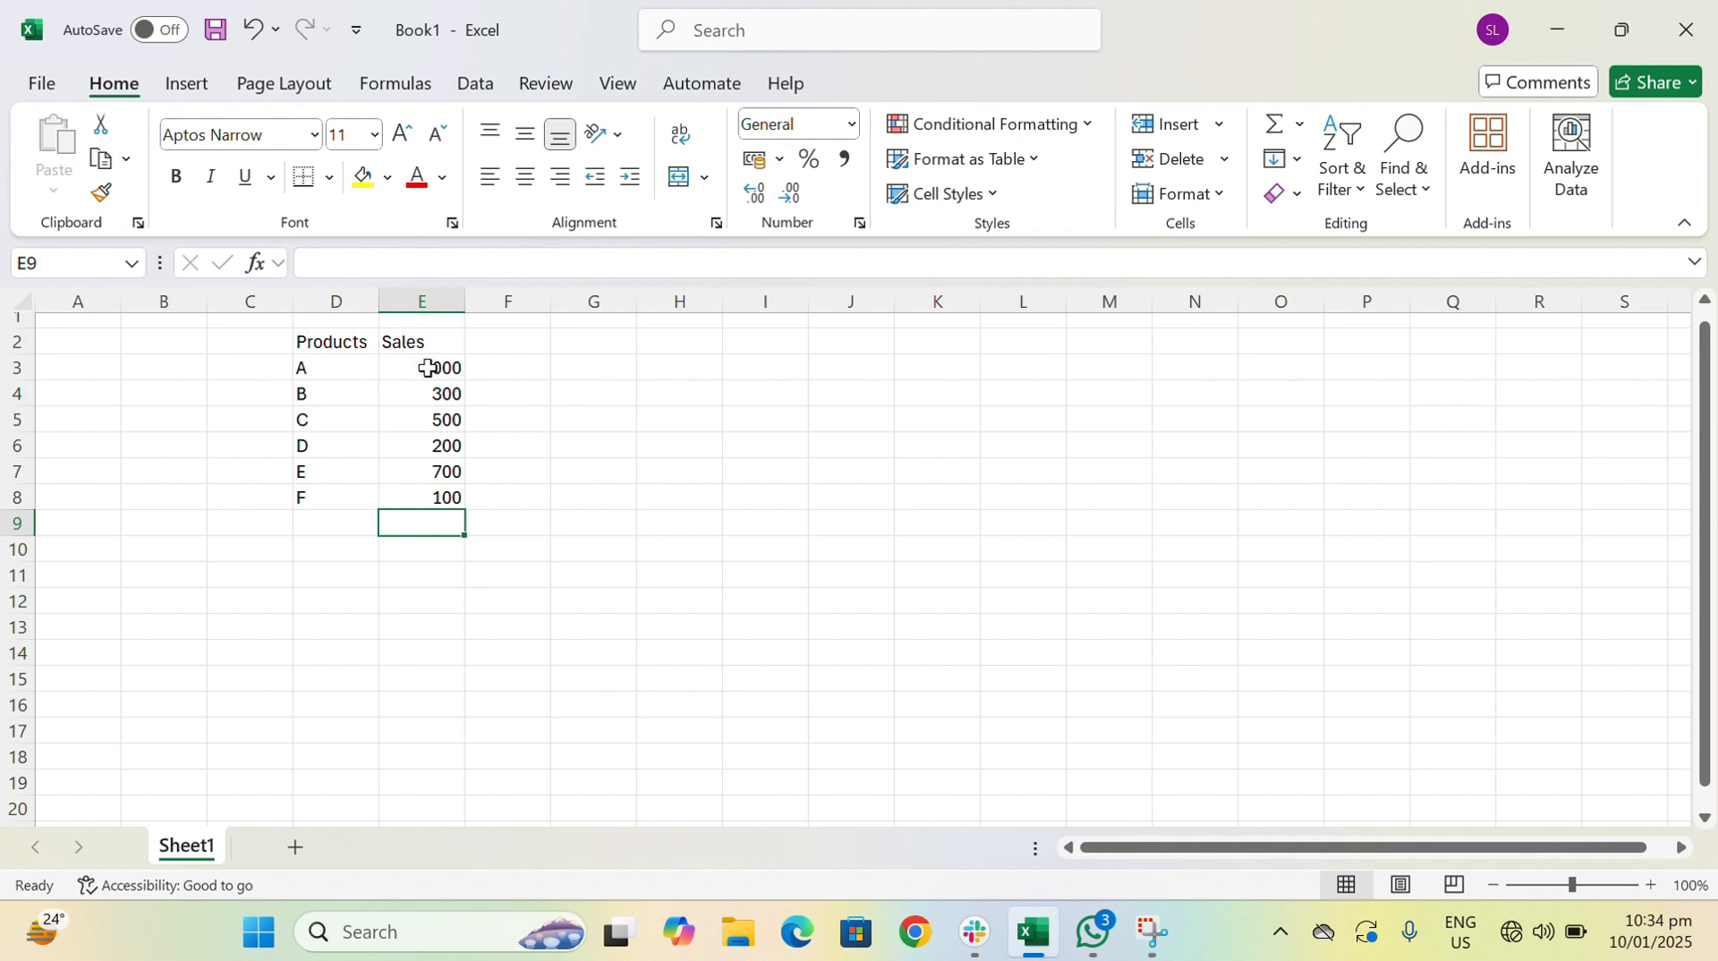
left_click_drag(428, 368, 422, 502)
left_click_drag(334, 368, 322, 495)
left_click(331, 499)
- Total the sales in cell E9 with the formula =SUM(E3:E8) and make the result bold
left_click(405, 523)
type("=sum")
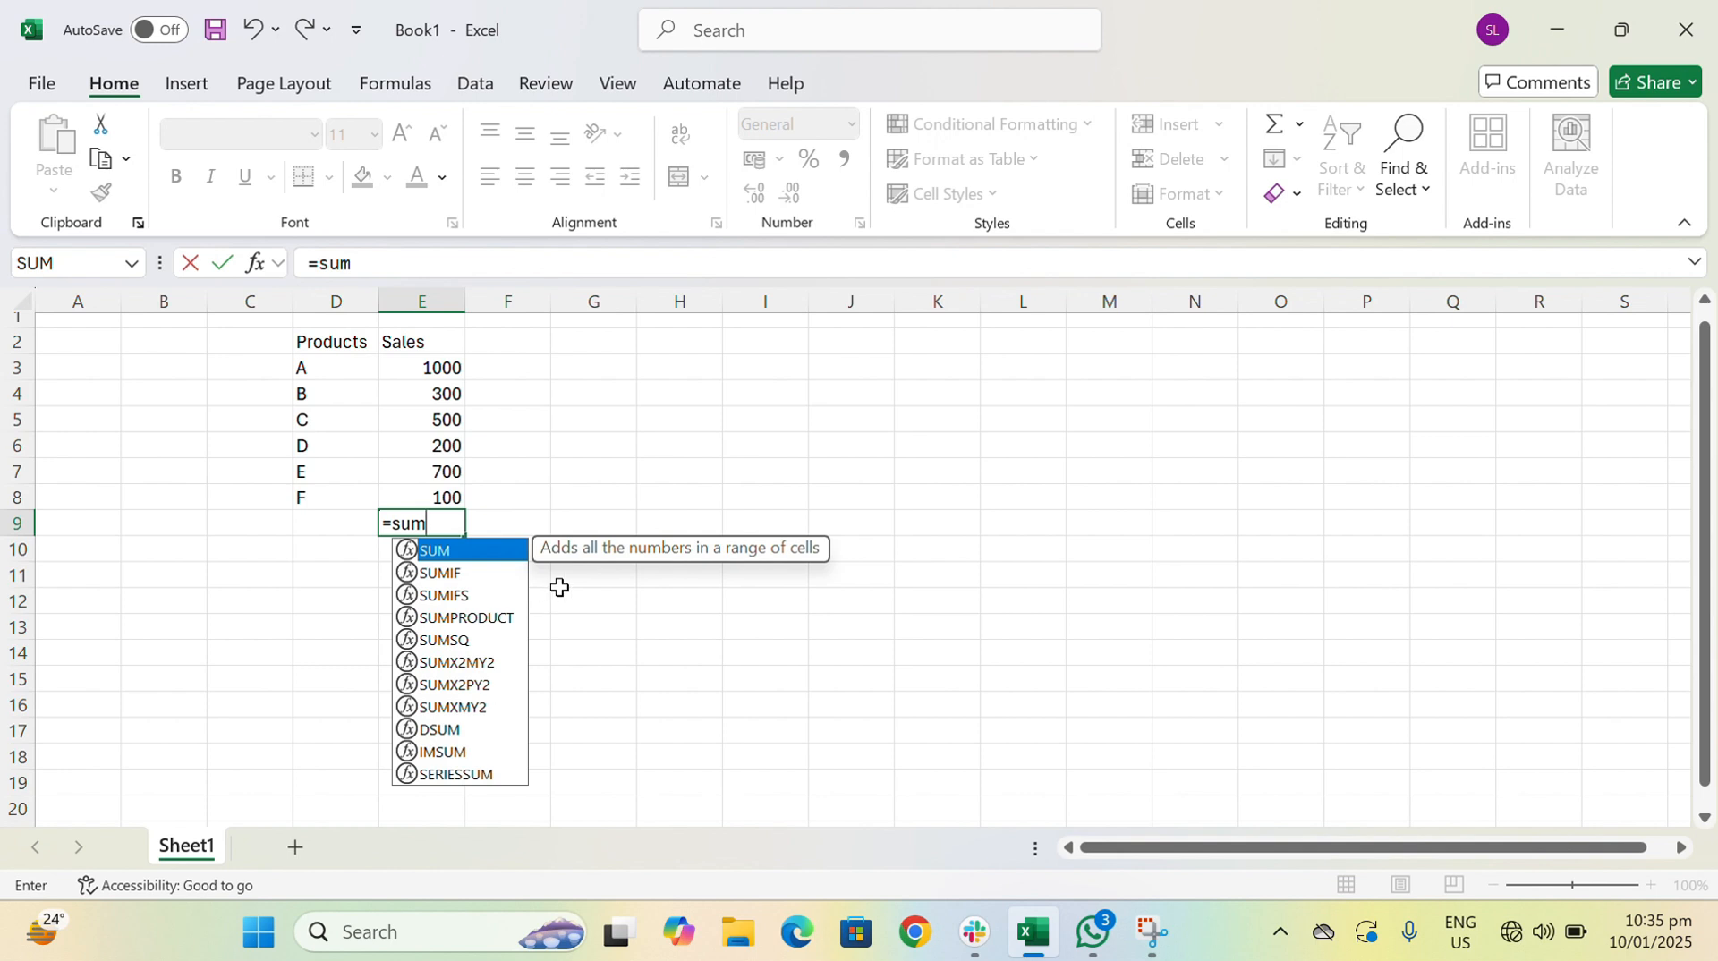
type("(")
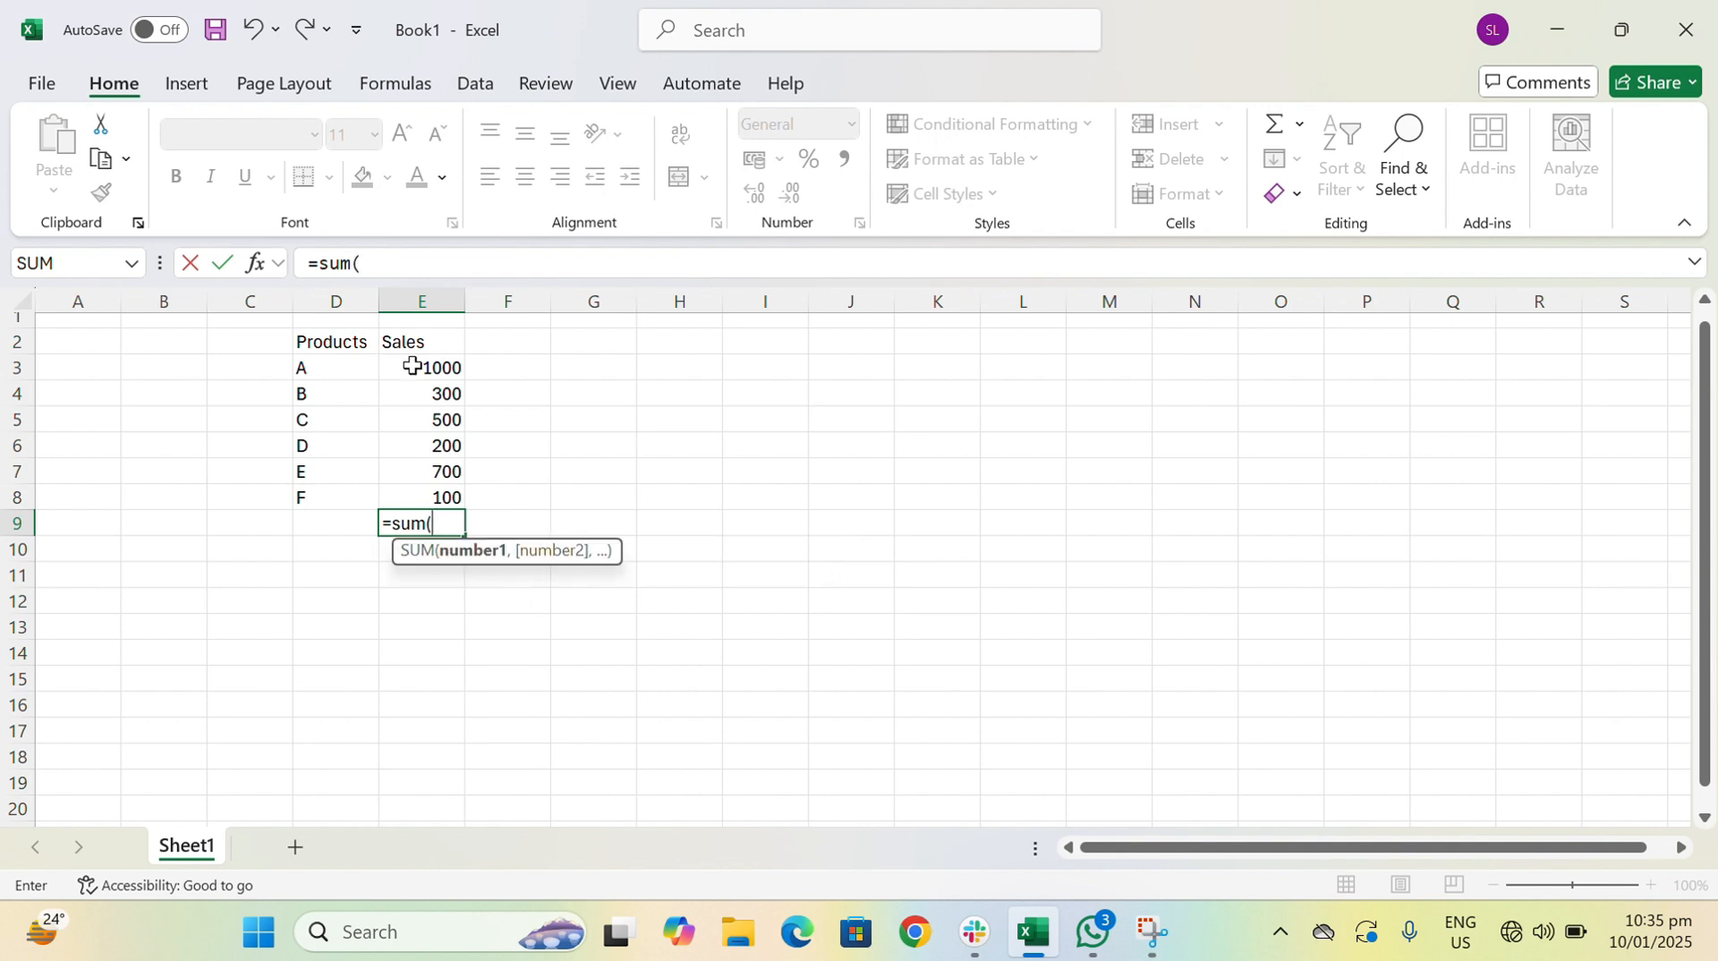
left_click_drag(415, 363, 416, 499)
type(")")
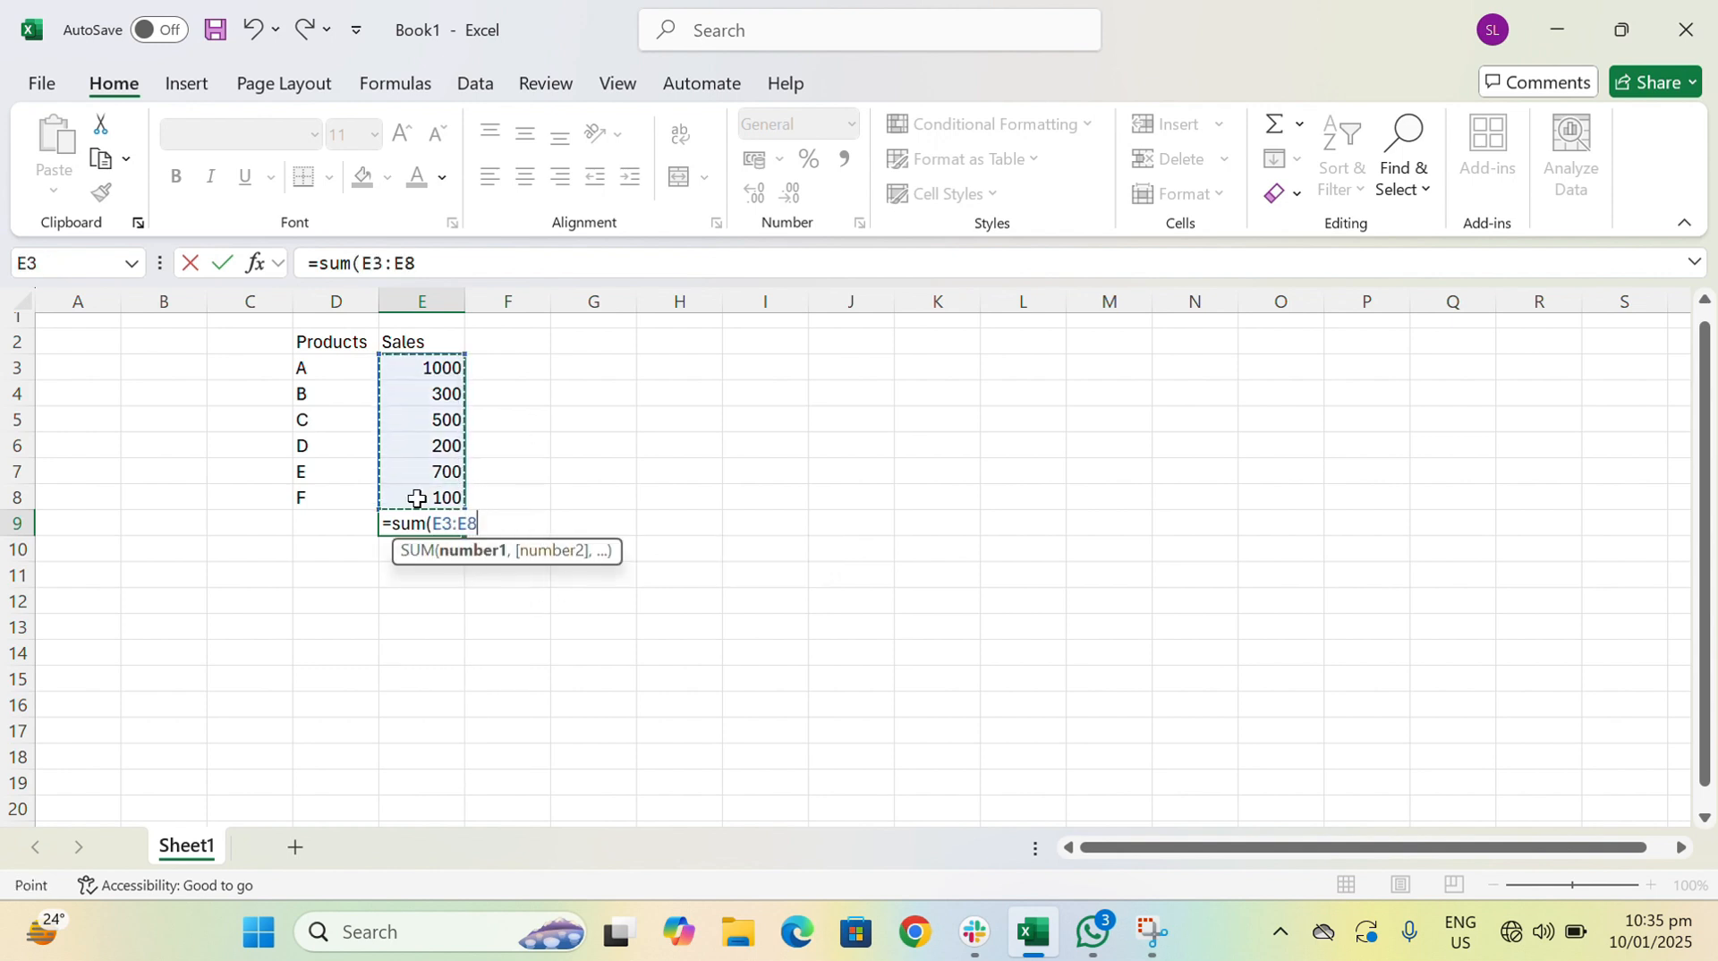
key("Return")
key("Up")
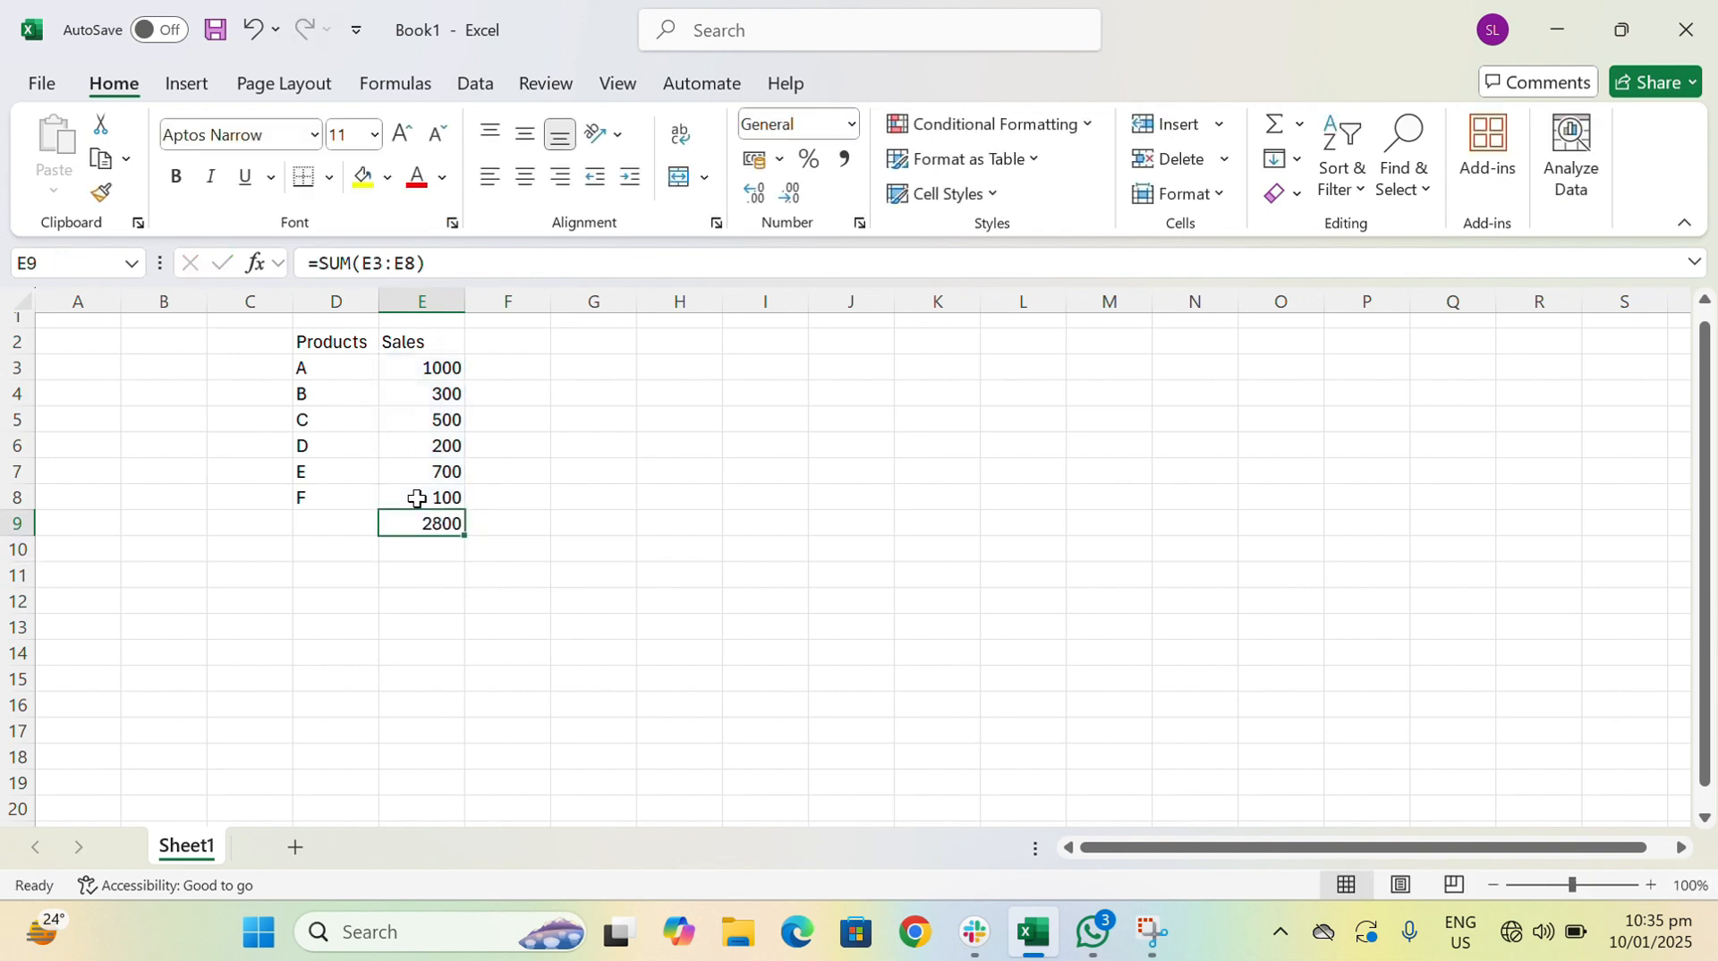
- Label the total by entering Sum in cell D9
key("Left")
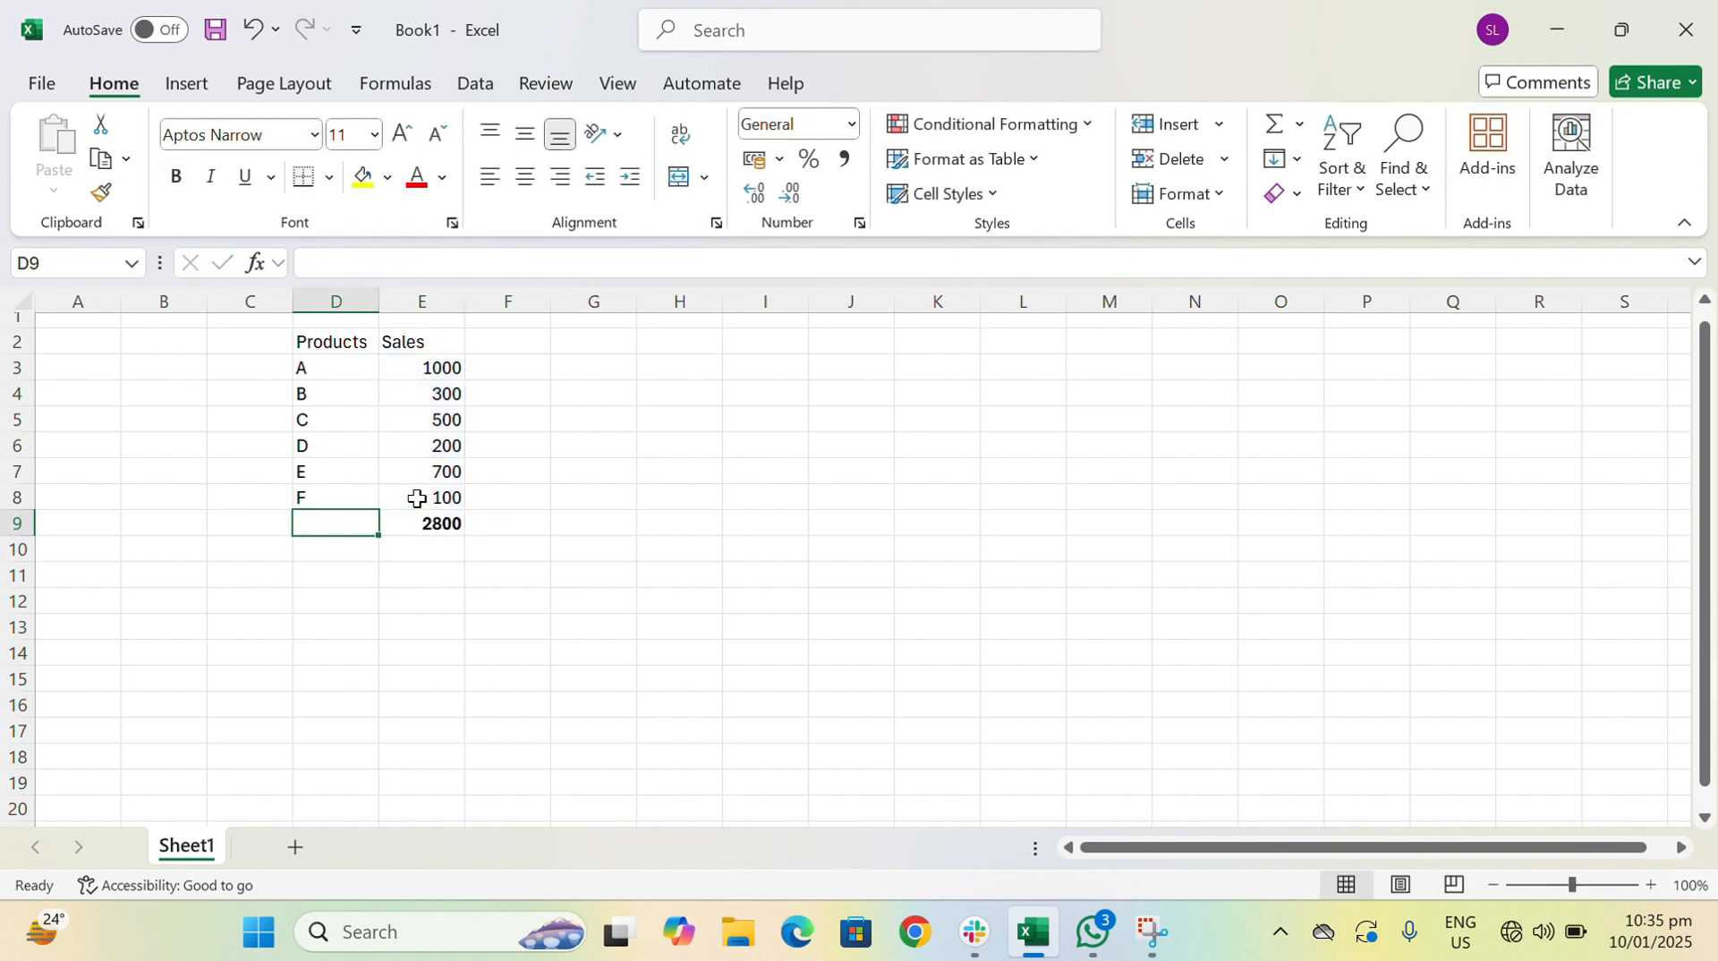
type("Sum")
key("Return")
key("Up")
key("Right")
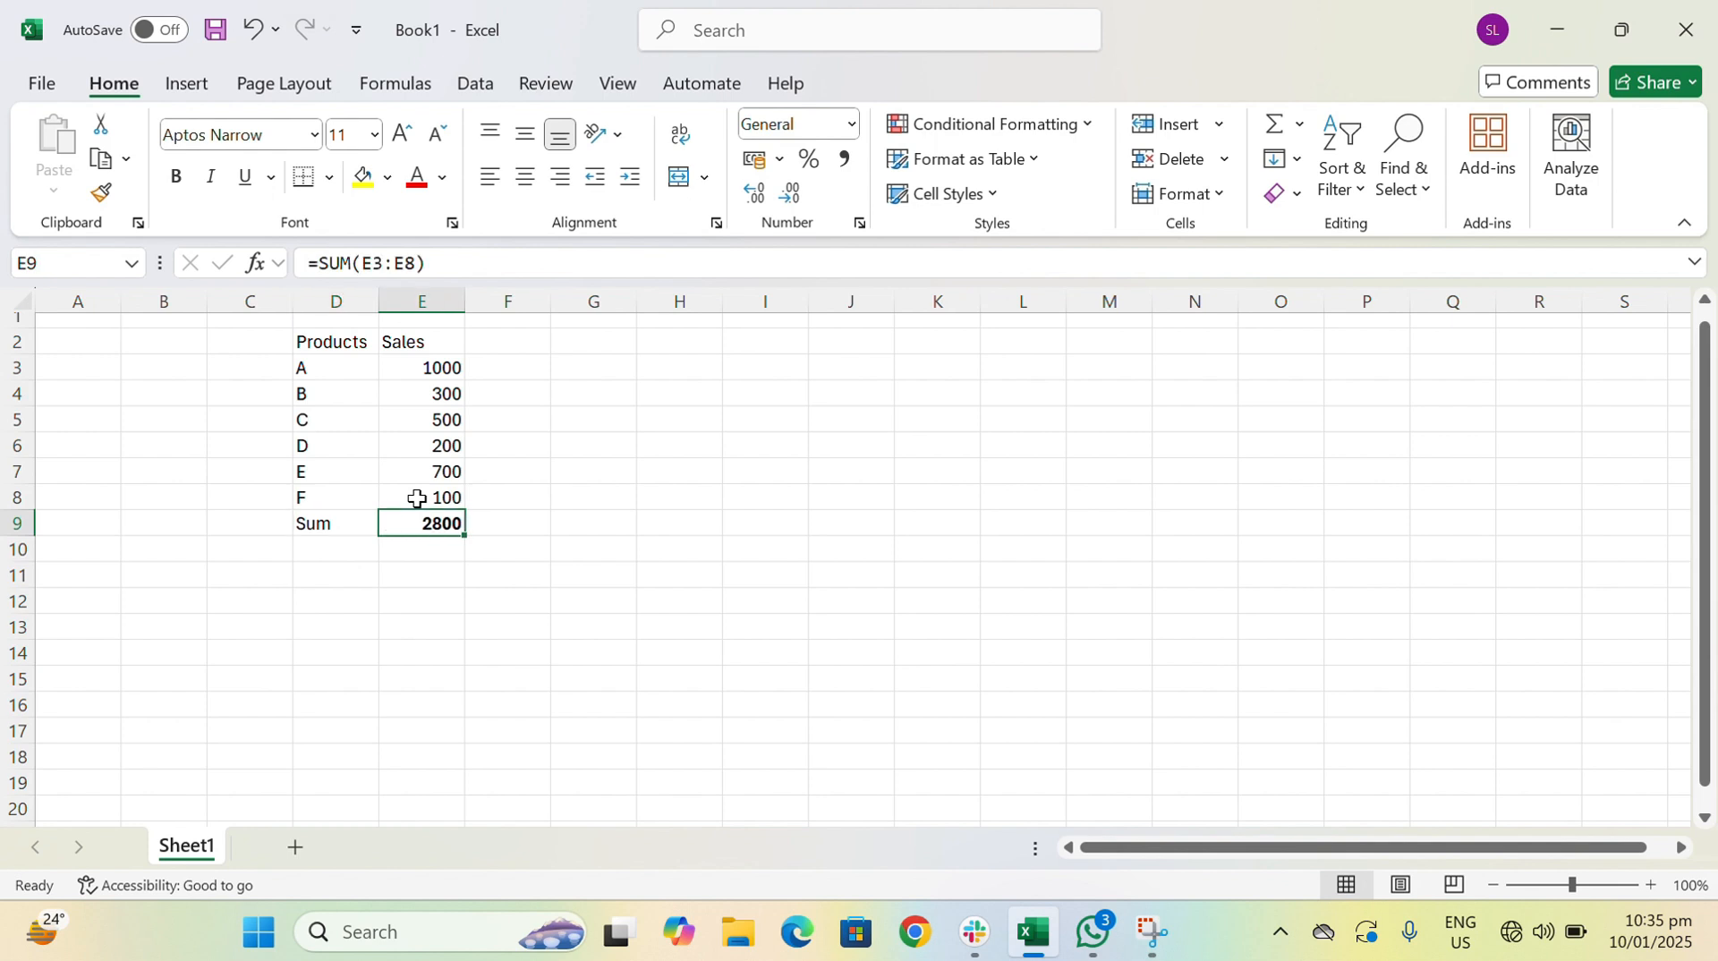
key("Left")
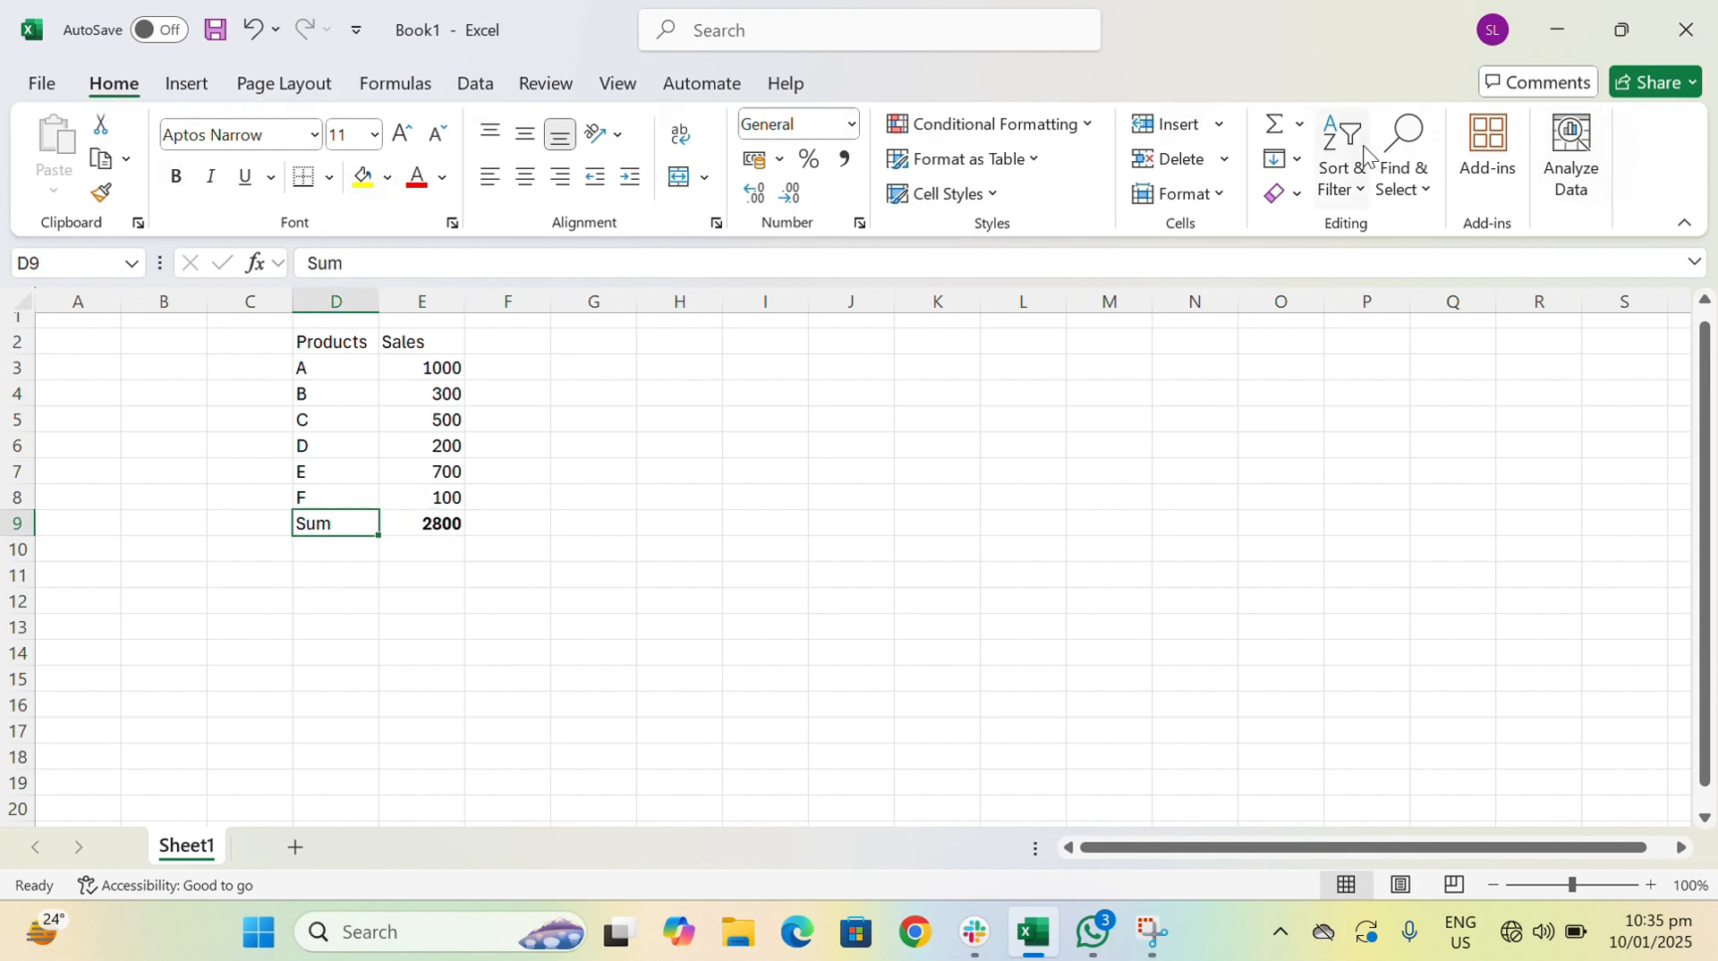
left_click(1300, 130)
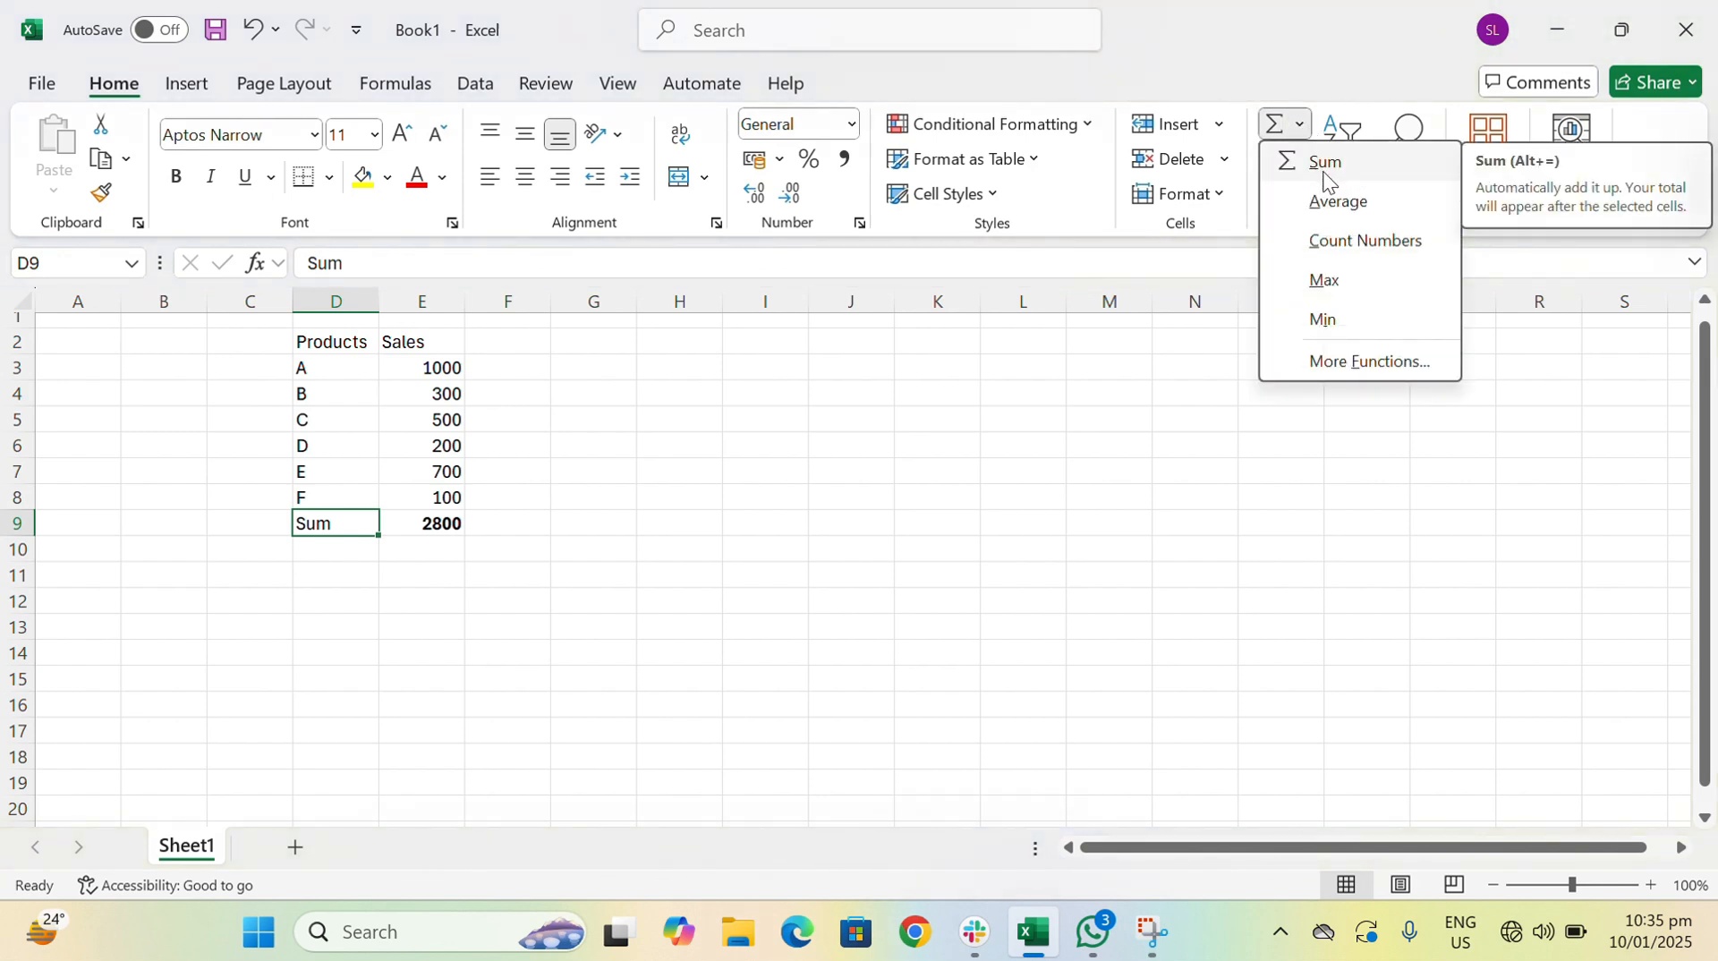
left_click(424, 550)
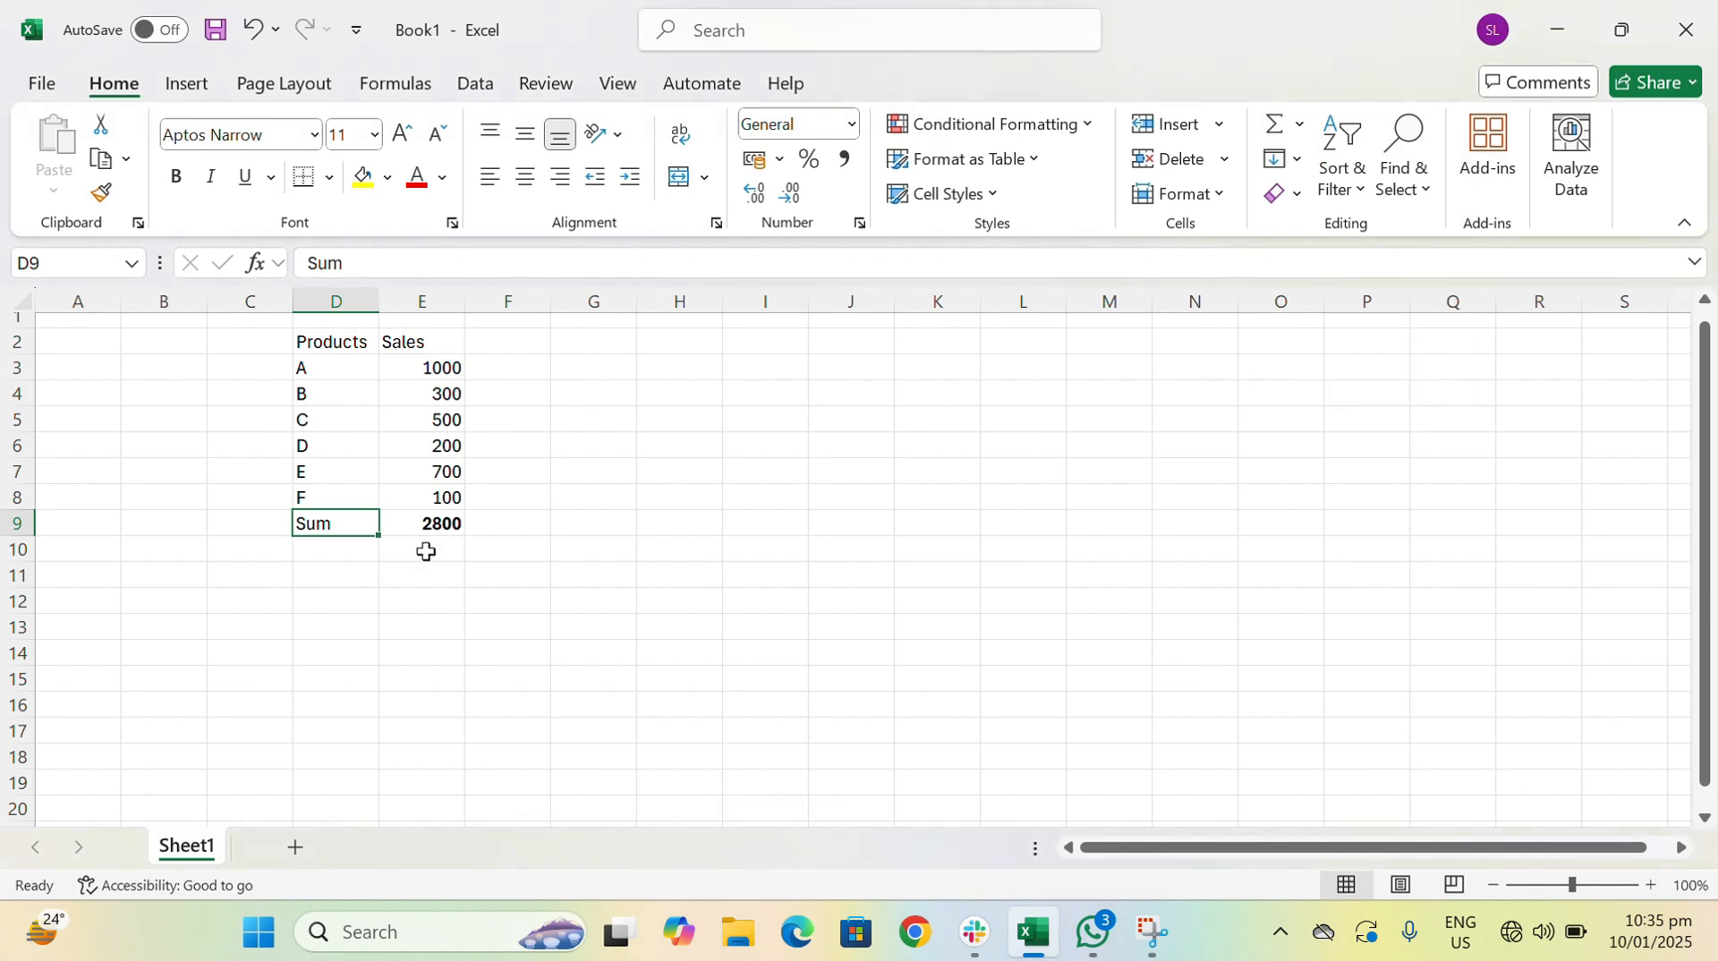
left_click(425, 551)
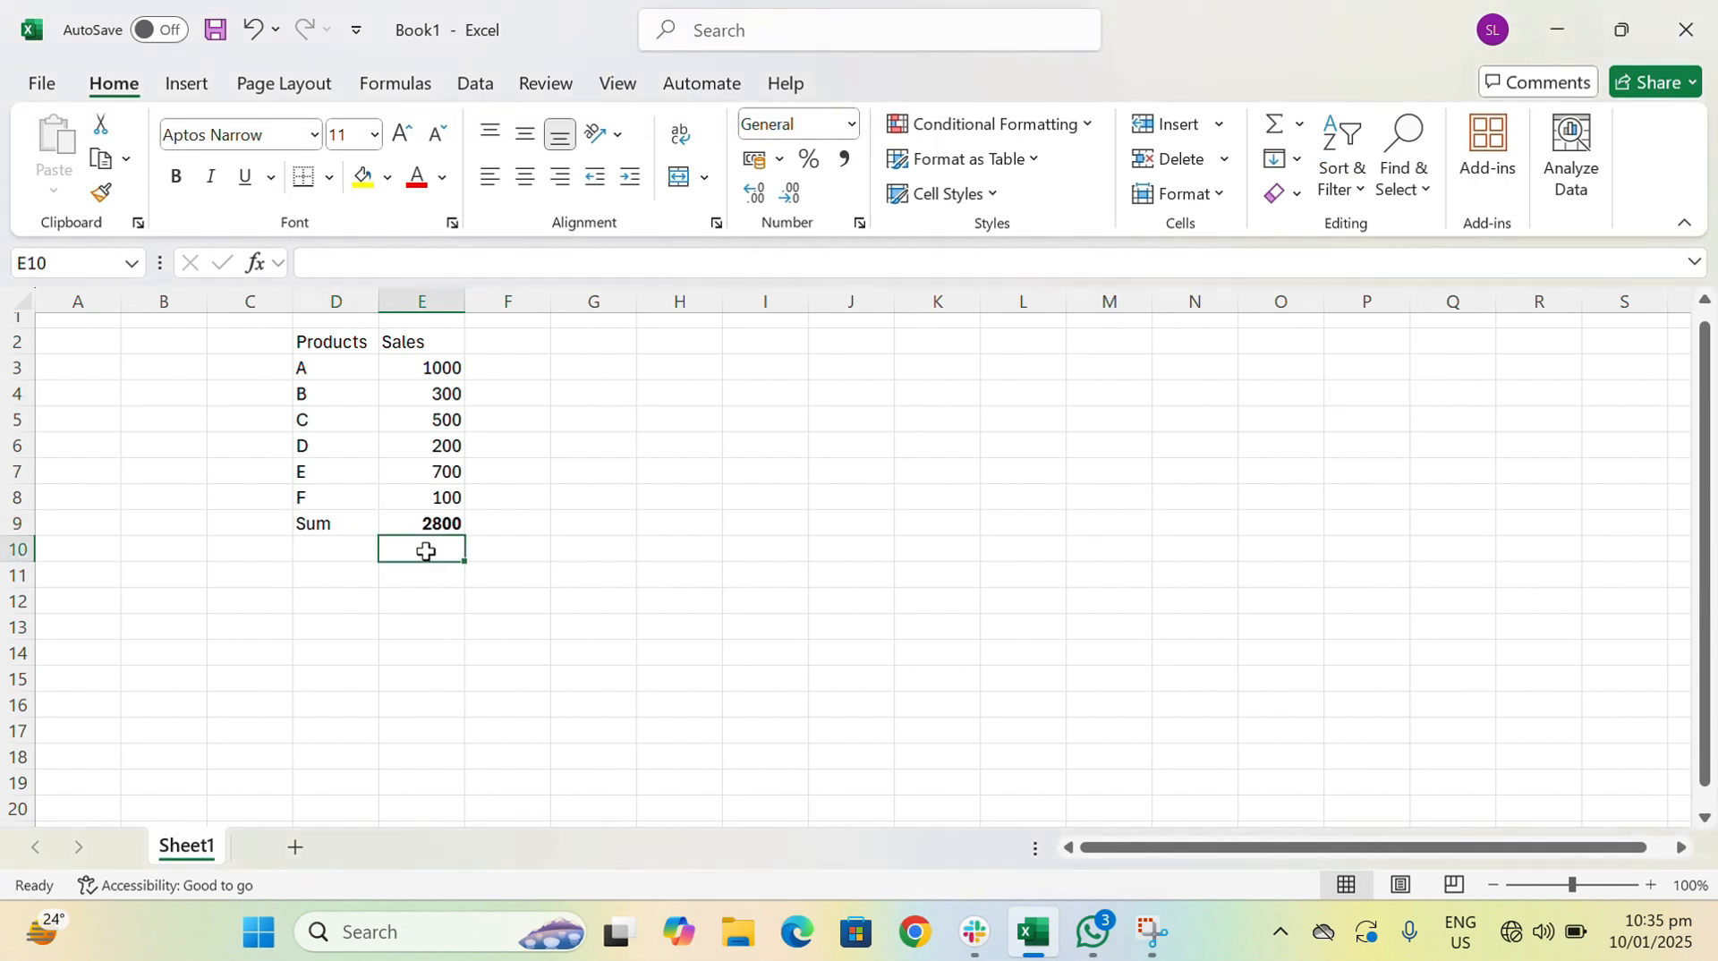
left_click(1297, 125)
left_click(1306, 163)
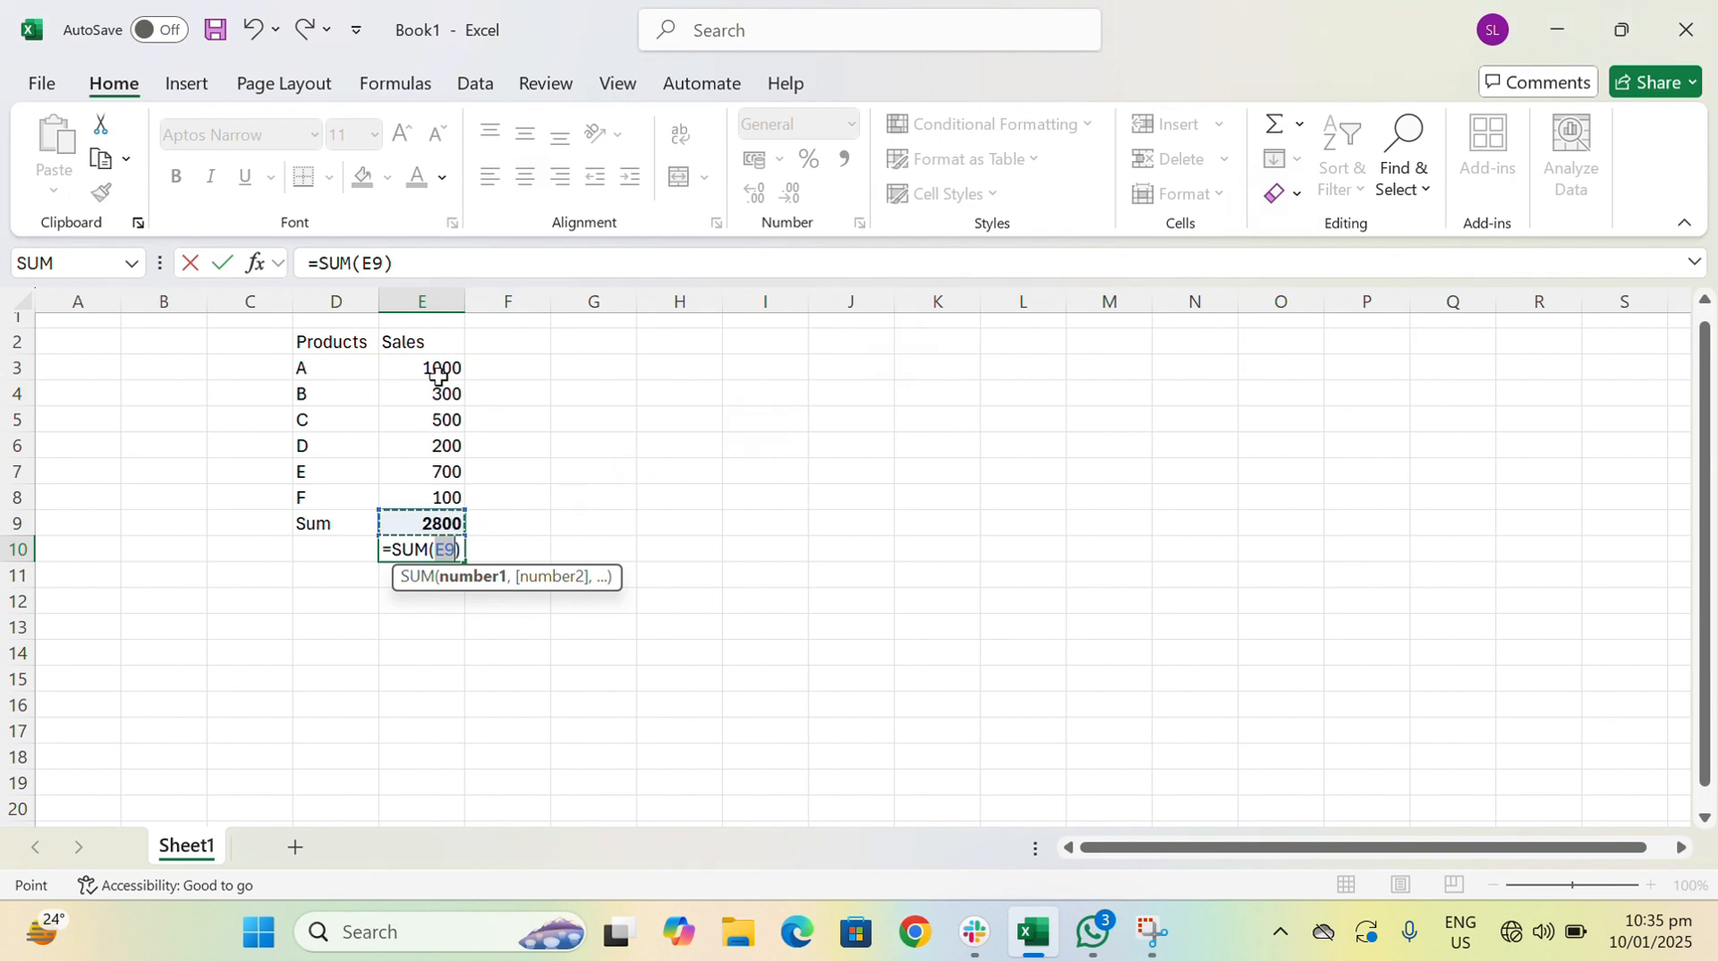
left_click_drag(437, 368, 433, 499)
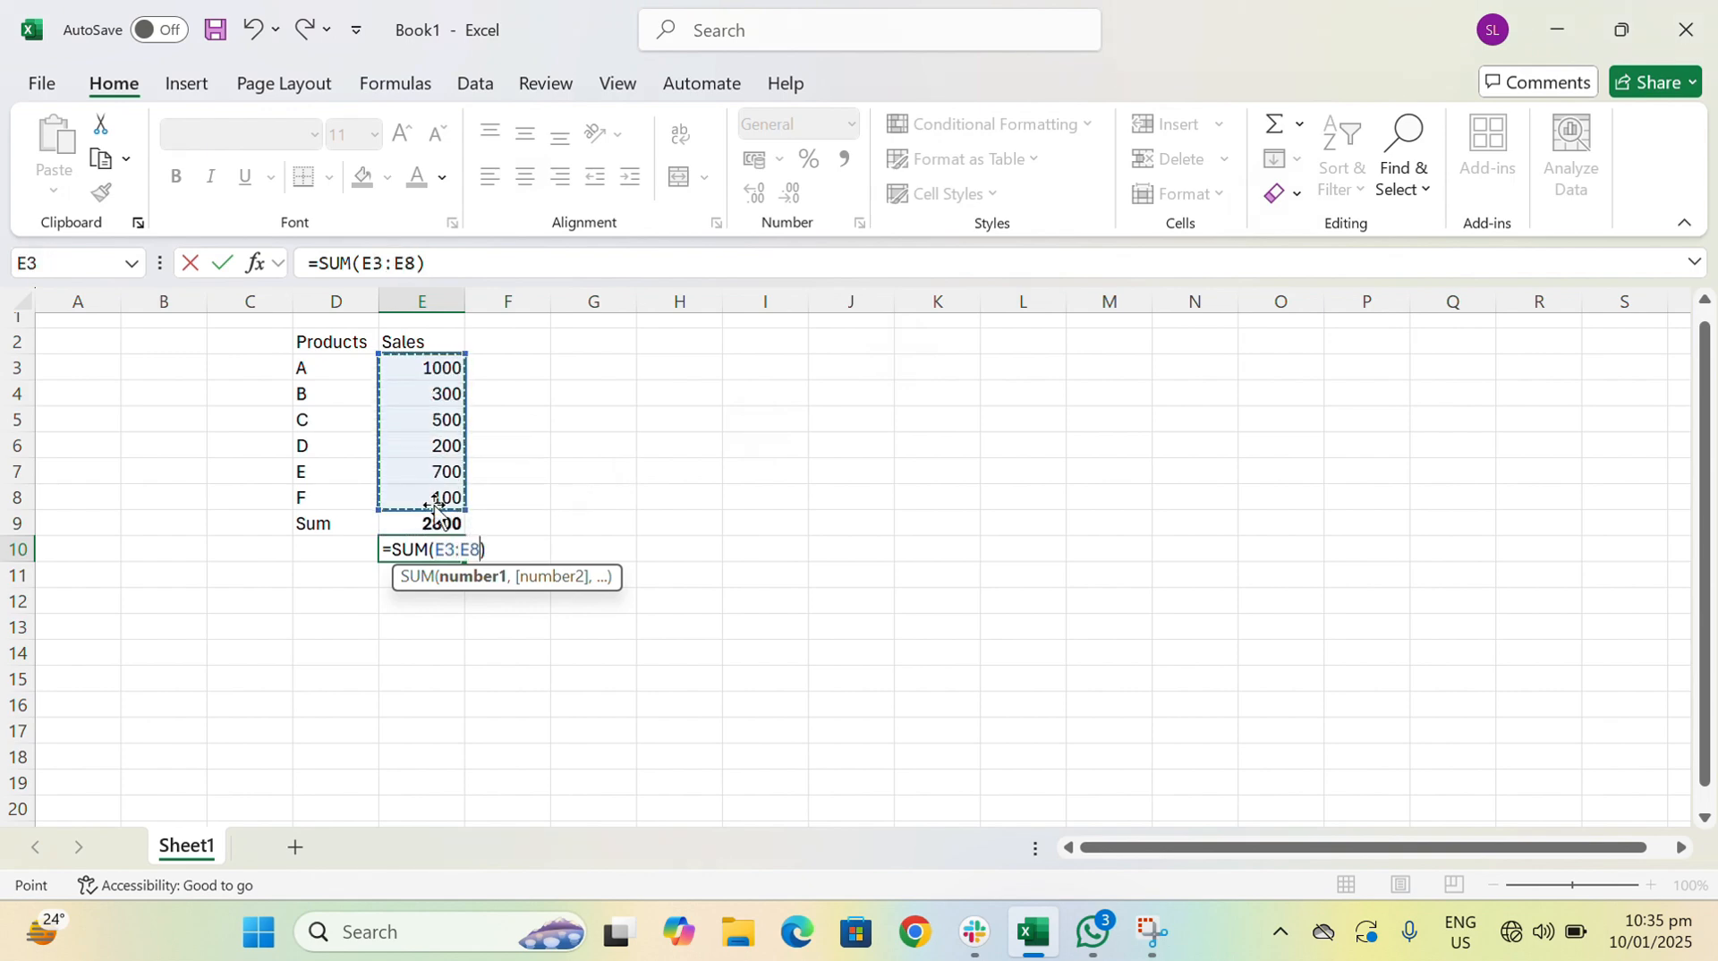
key("Escape")
- Delete the Sum label and its total from cells D9 and E9
key("Up")
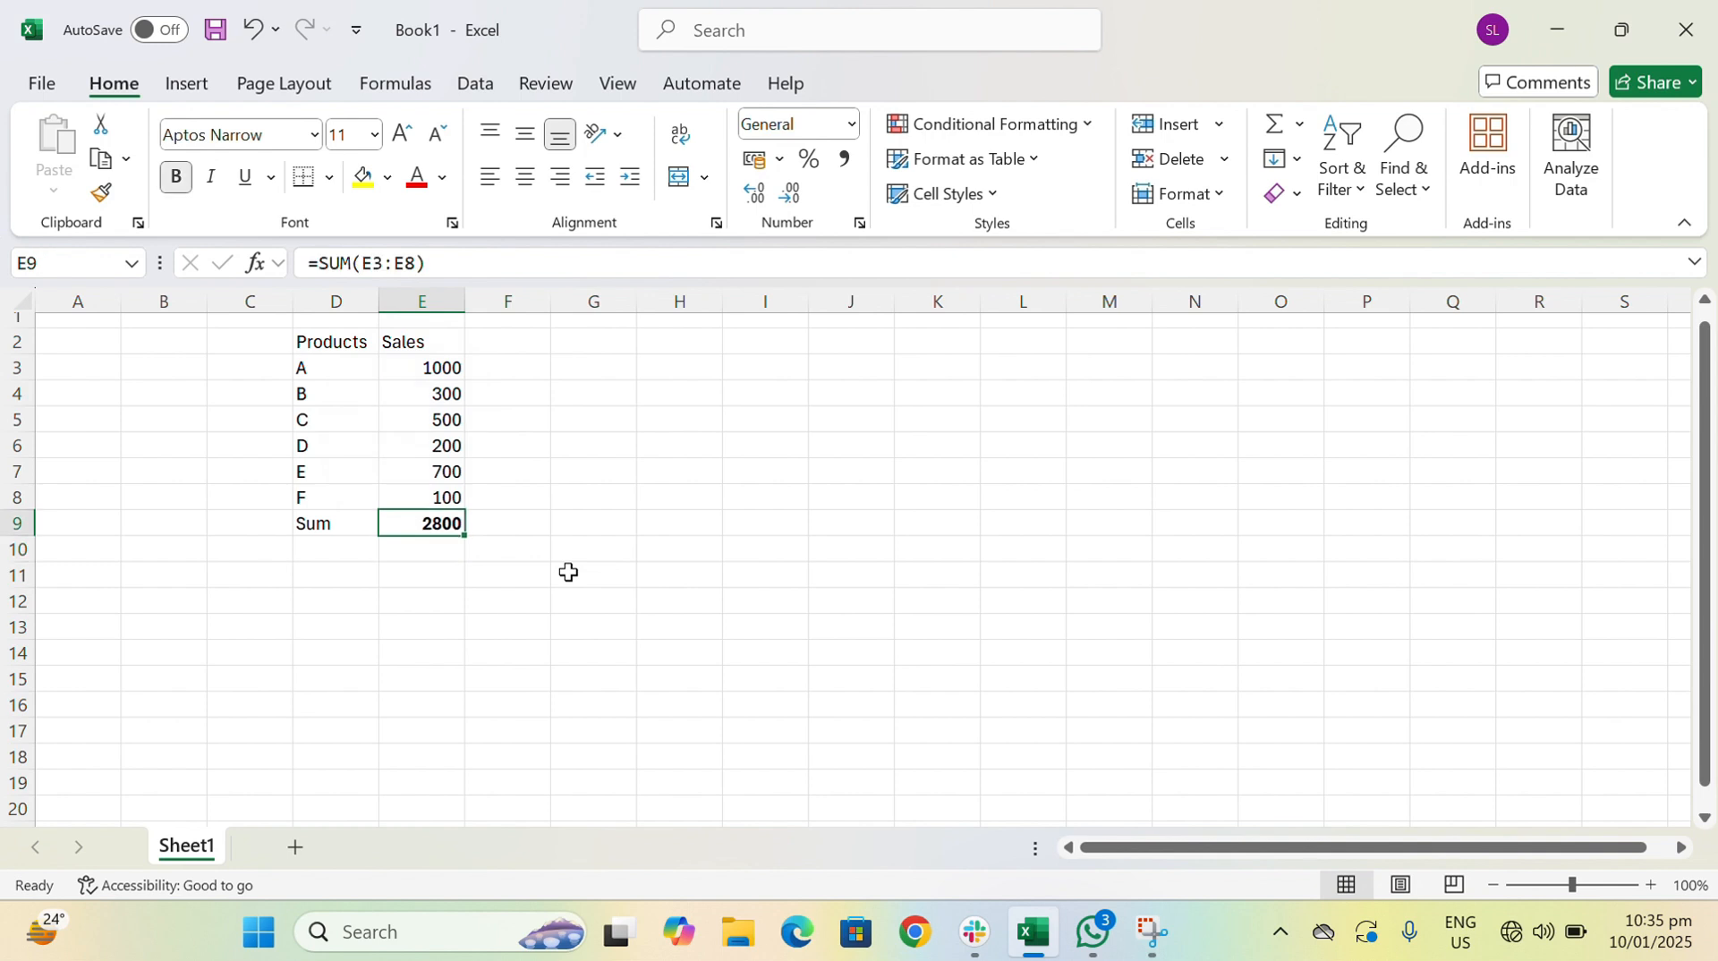
key("Left")
key("shift+Right")
key("Delete")
- Insert the total of E3:E8 in cell E9 using AutoSum's Sum function
key("Right")
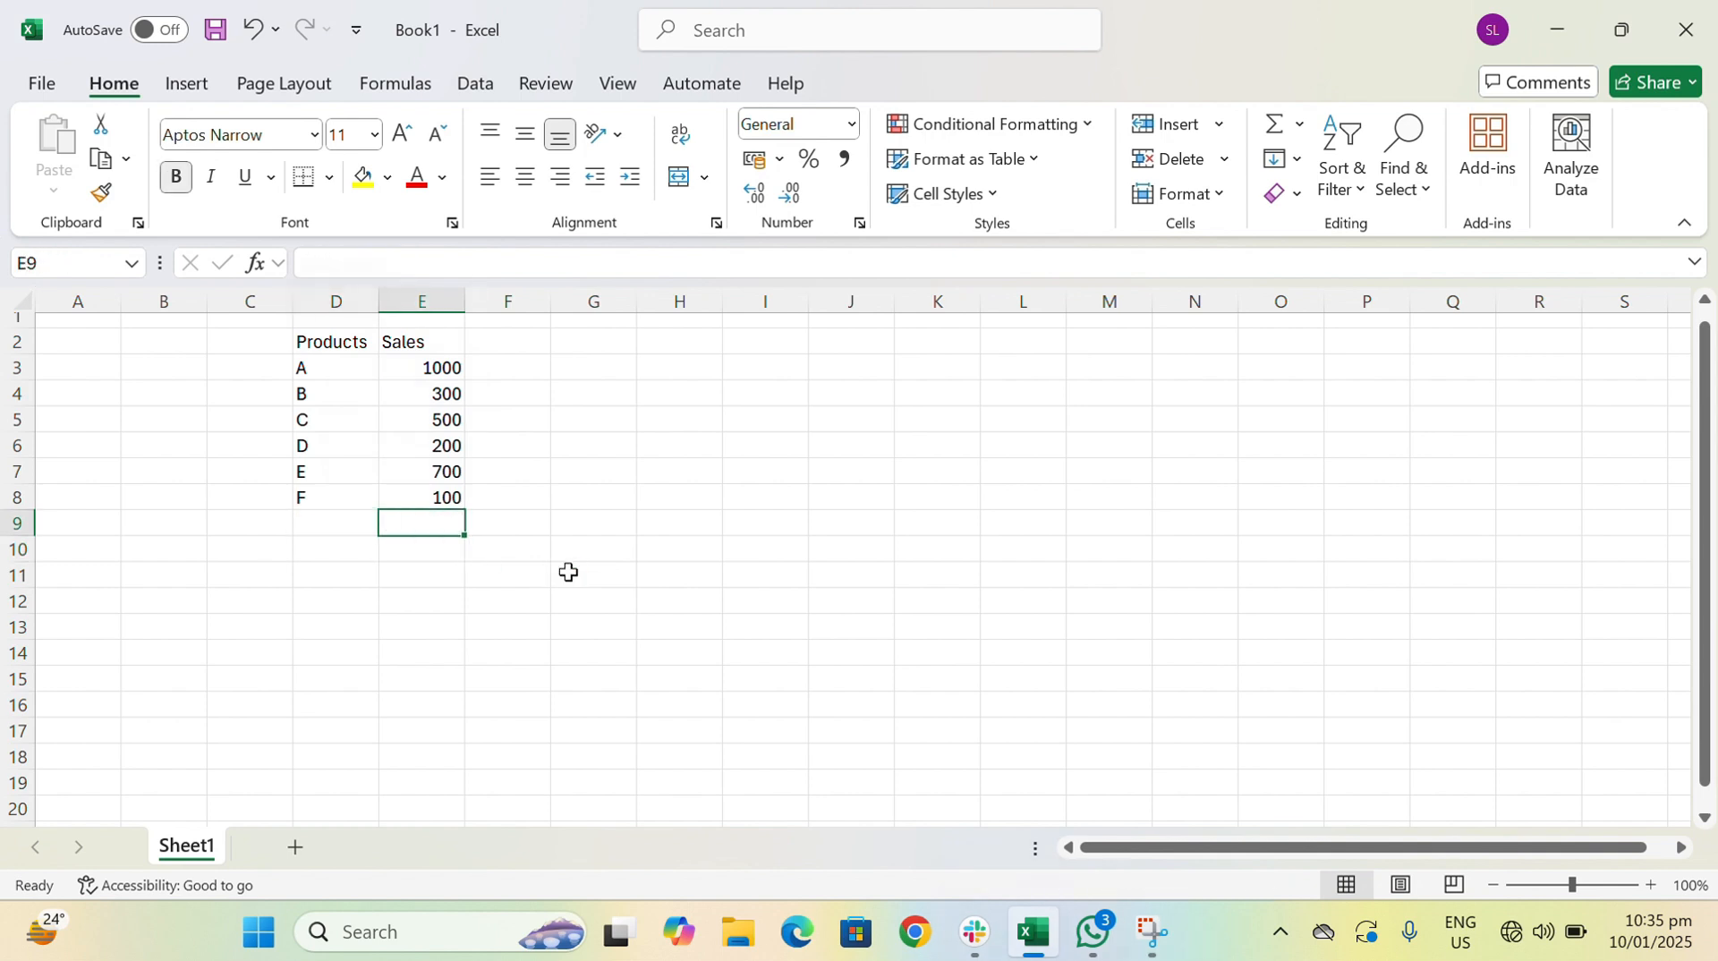
left_click(1300, 125)
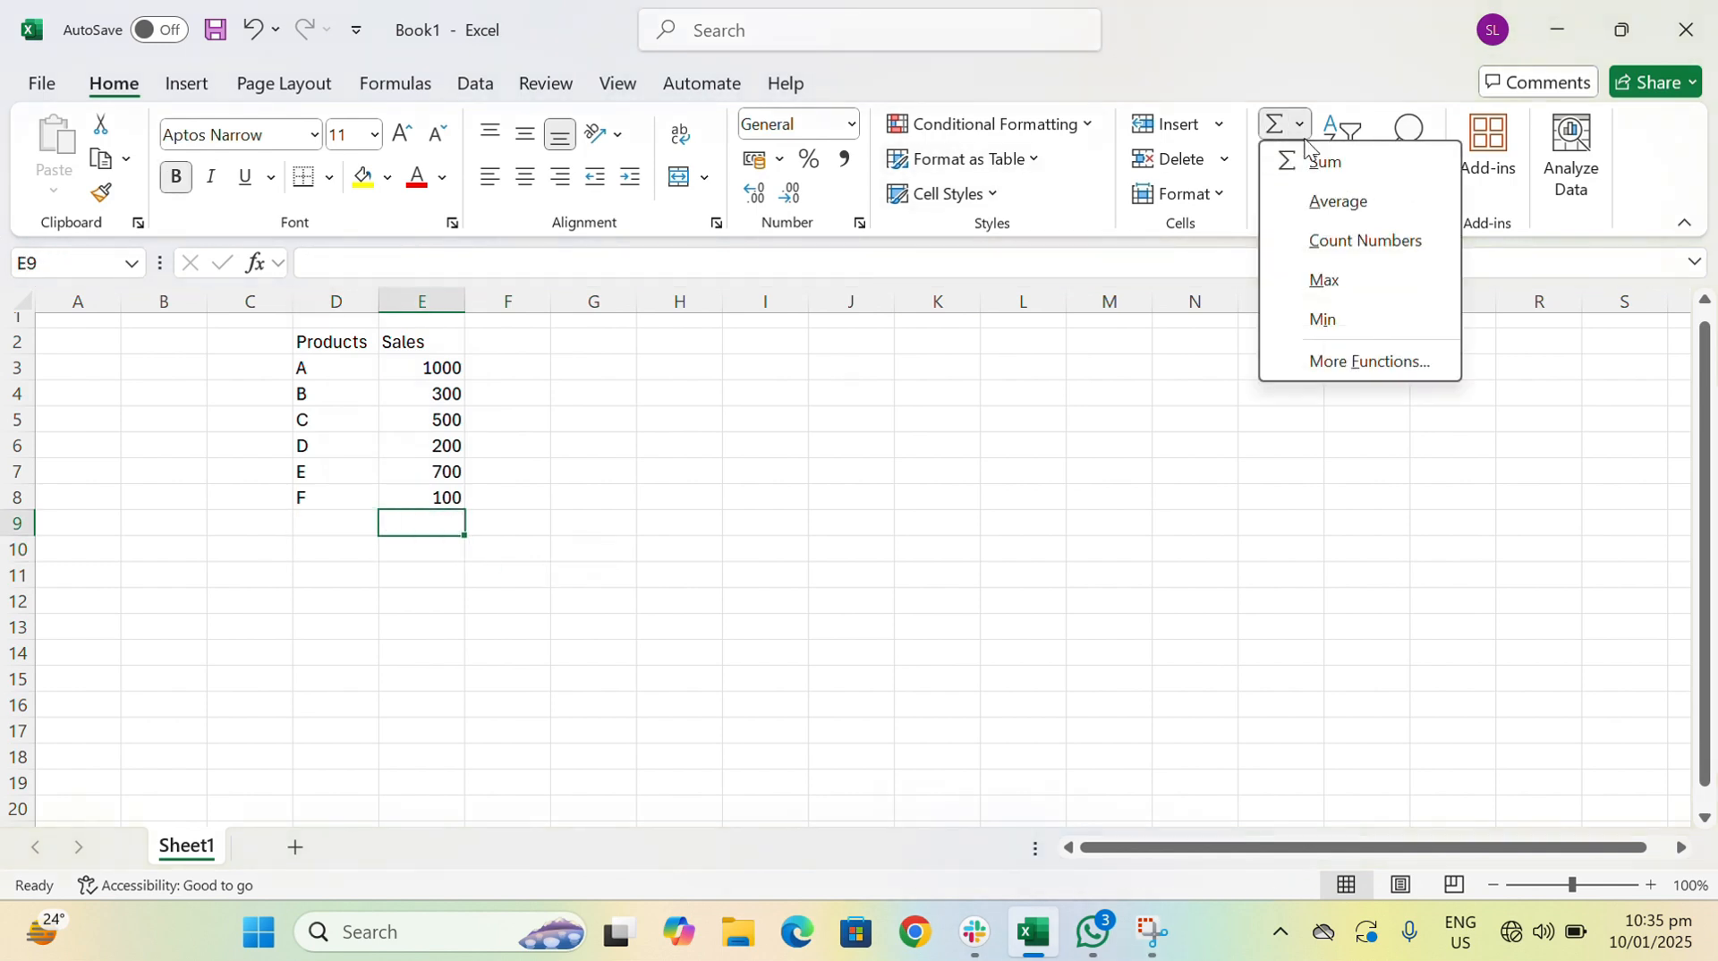
left_click(1315, 161)
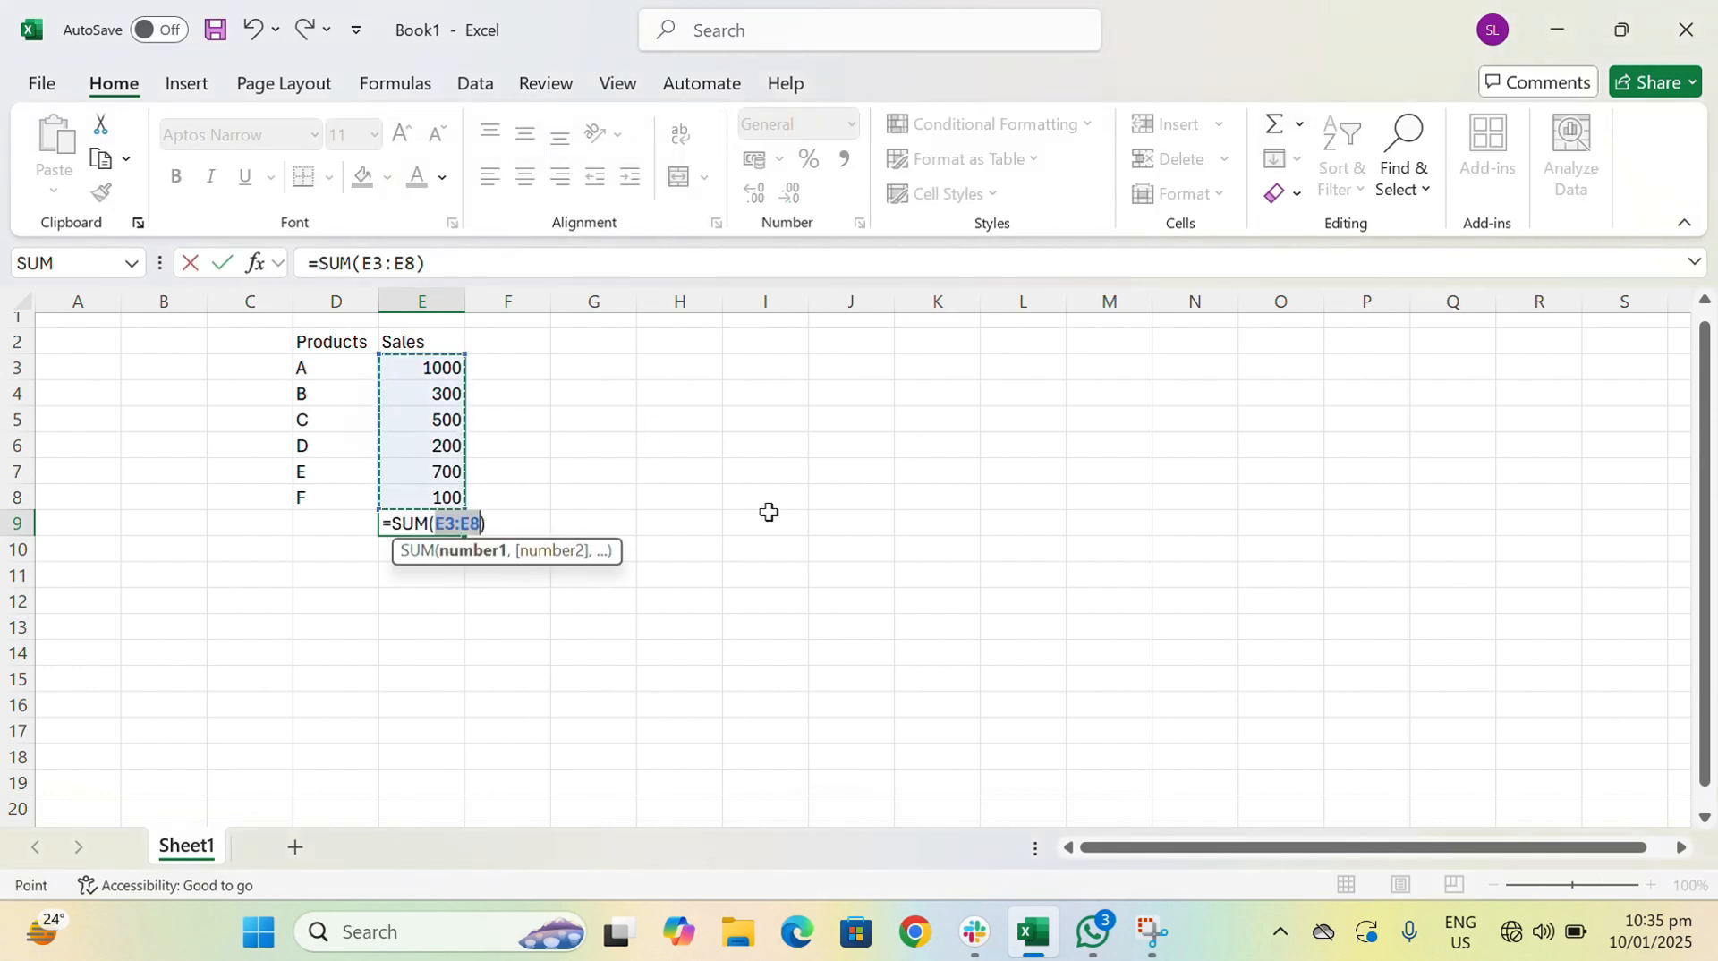
key("Return")
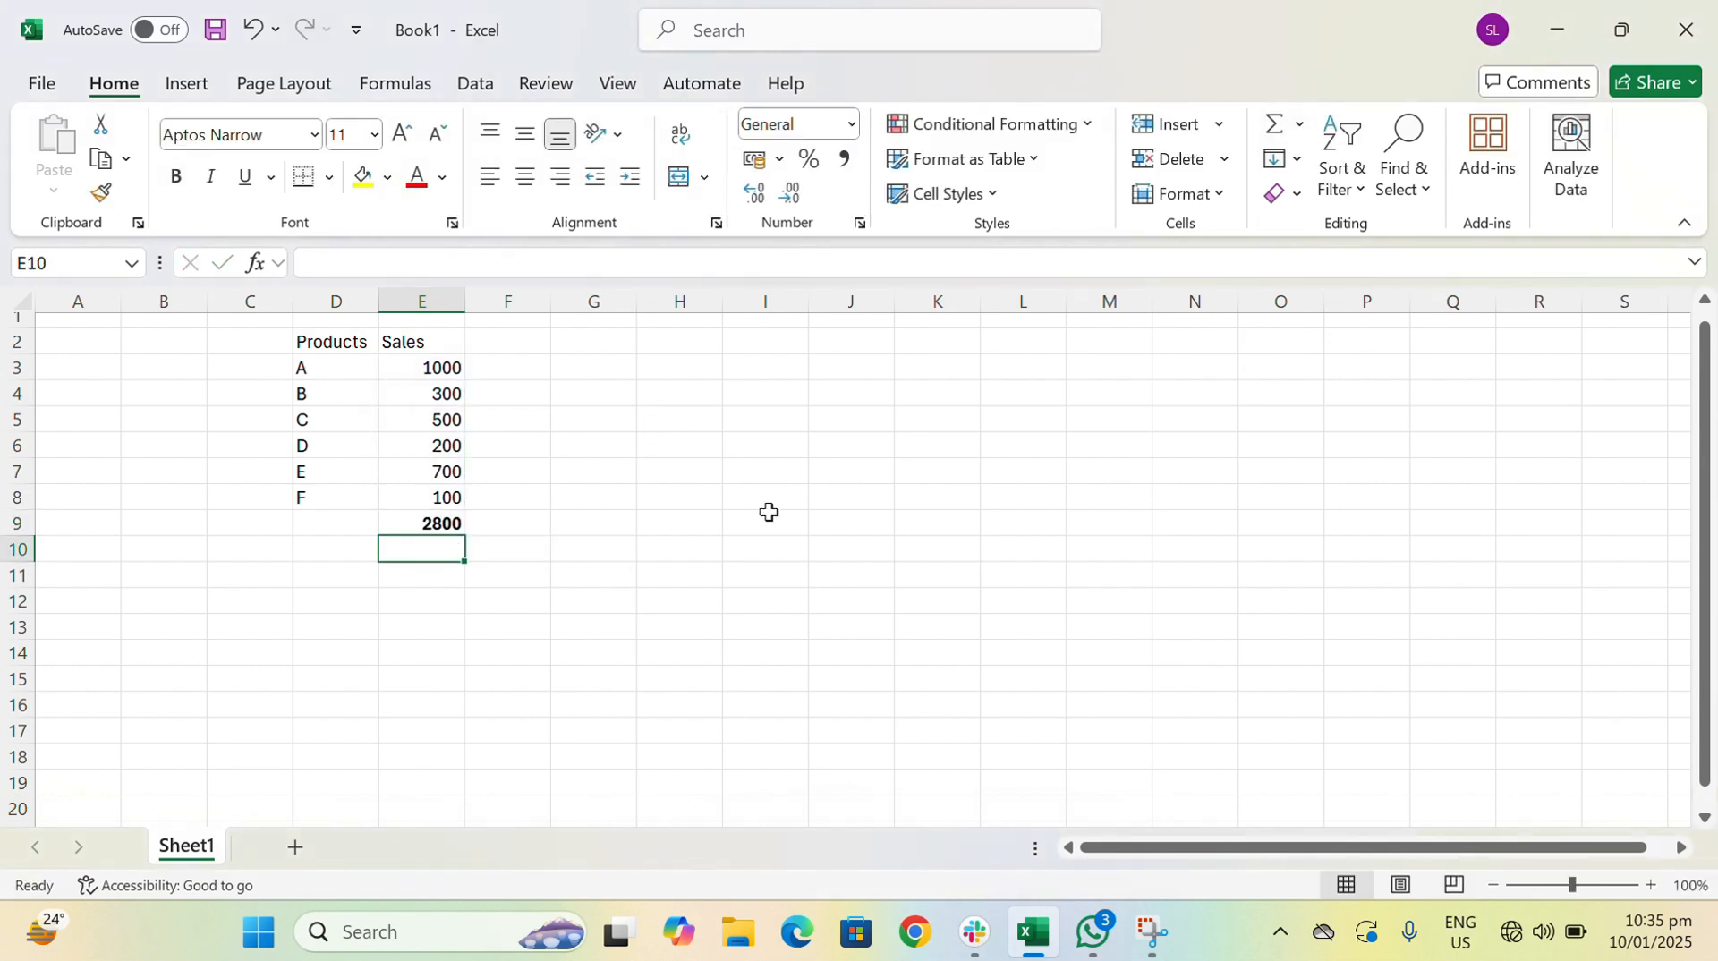
- Enter the row labels Sum in cell D9 and Average in cell D10
key("Up")
key("Left")
type("Sum")
key("Return")
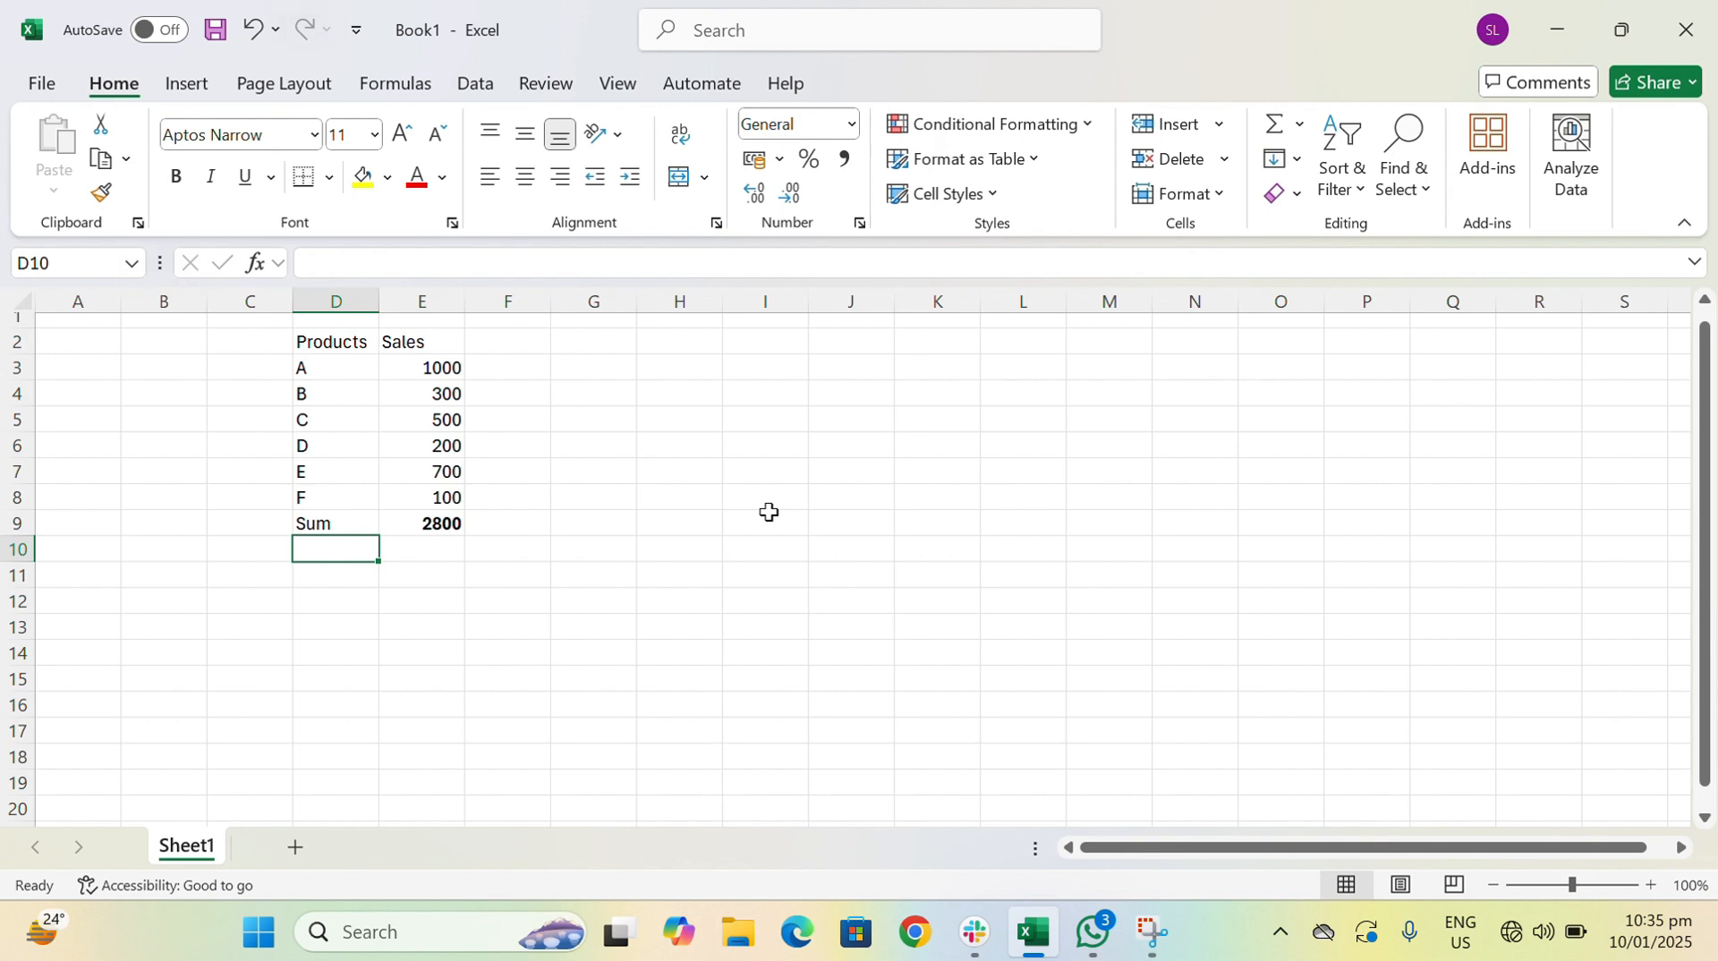
type("Average")
key("Return")
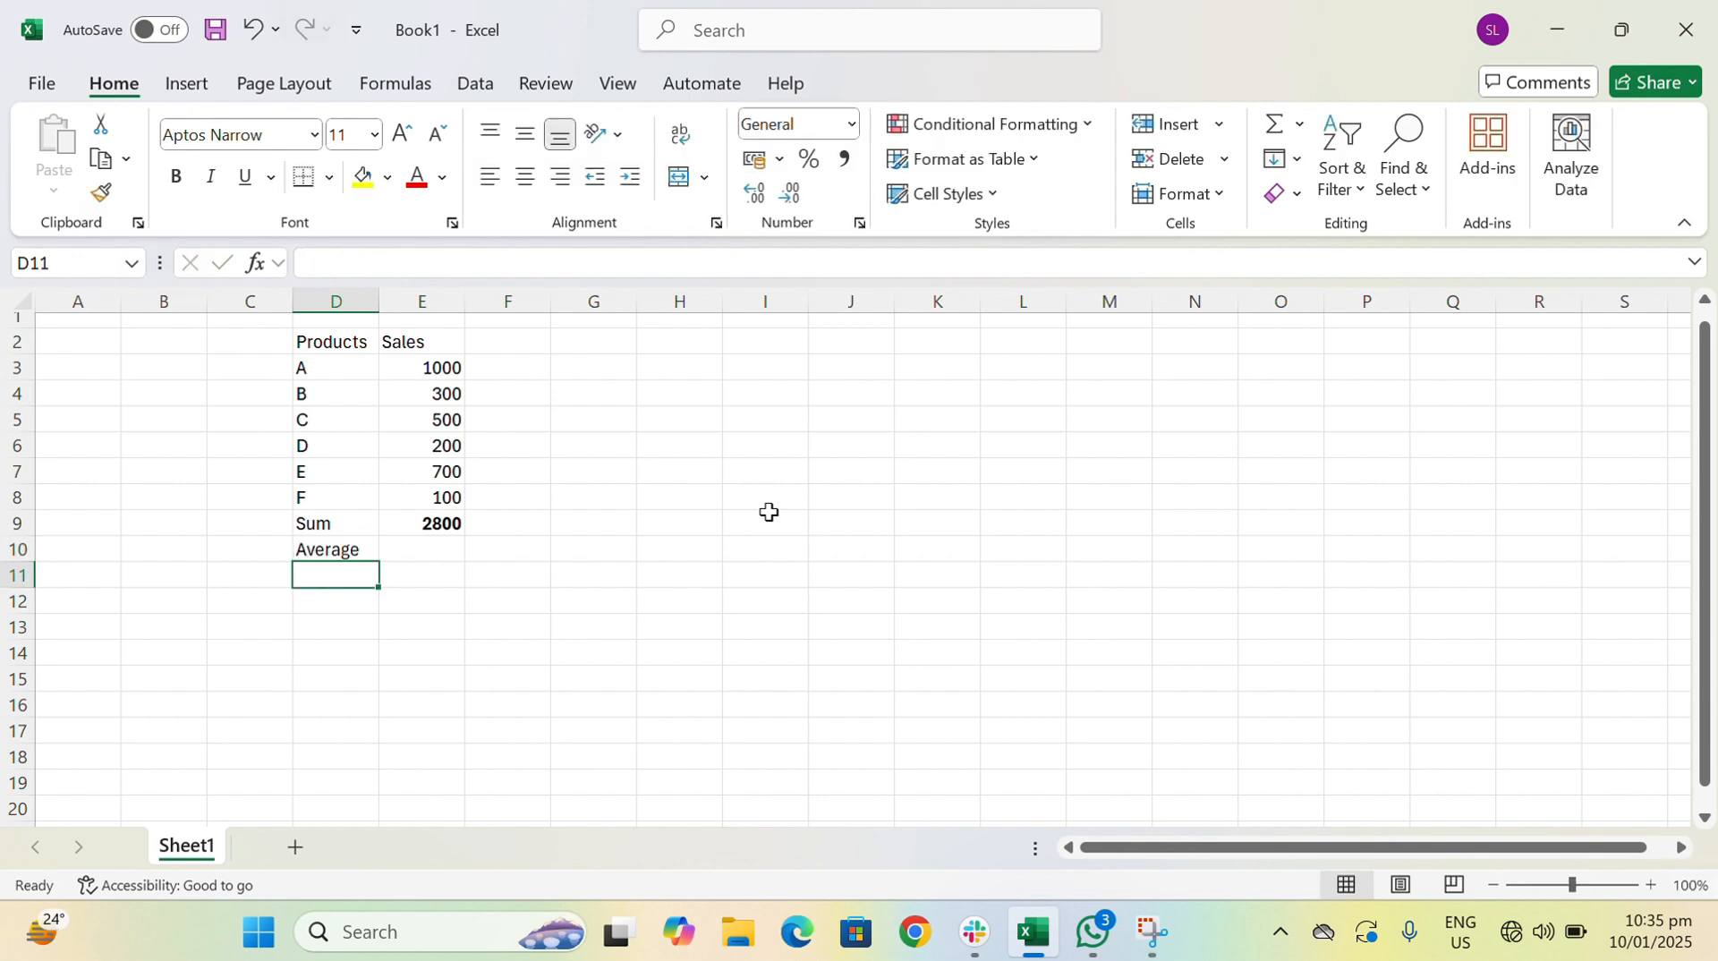
- Calculate the average sales in cell E10 with the formula =AVERAGE(E3:E8)
key("Up")
key("Right")
type("=aver")
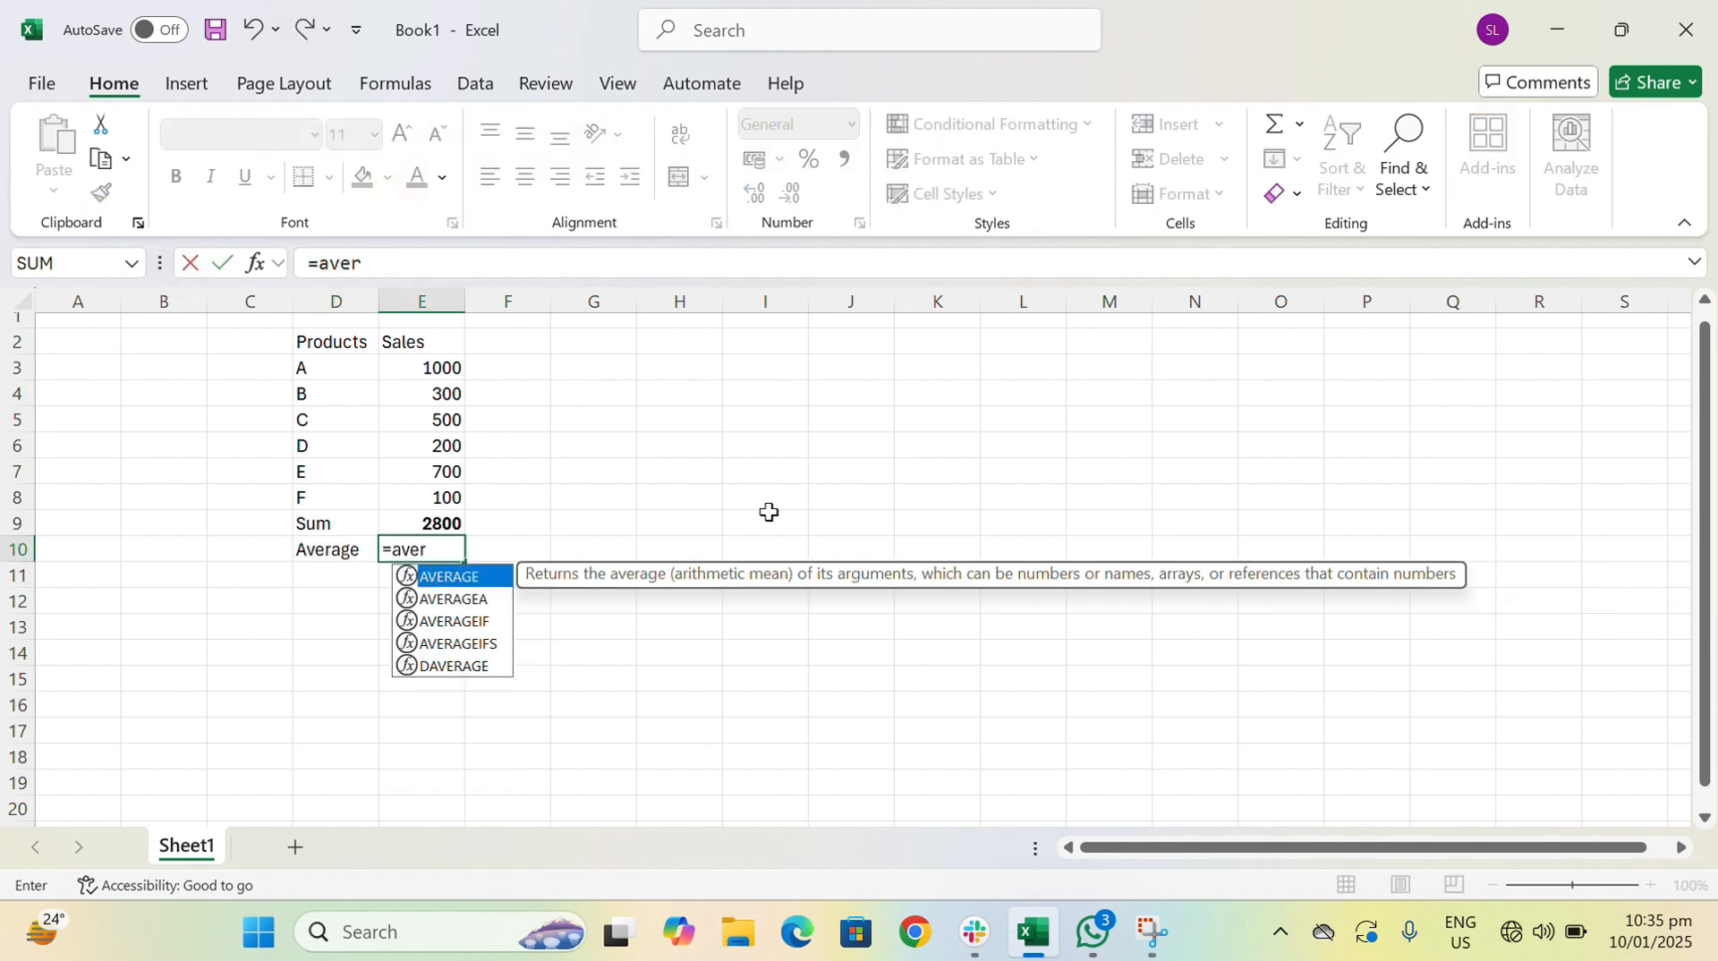
key("Tab")
key("Up")
key("Up")
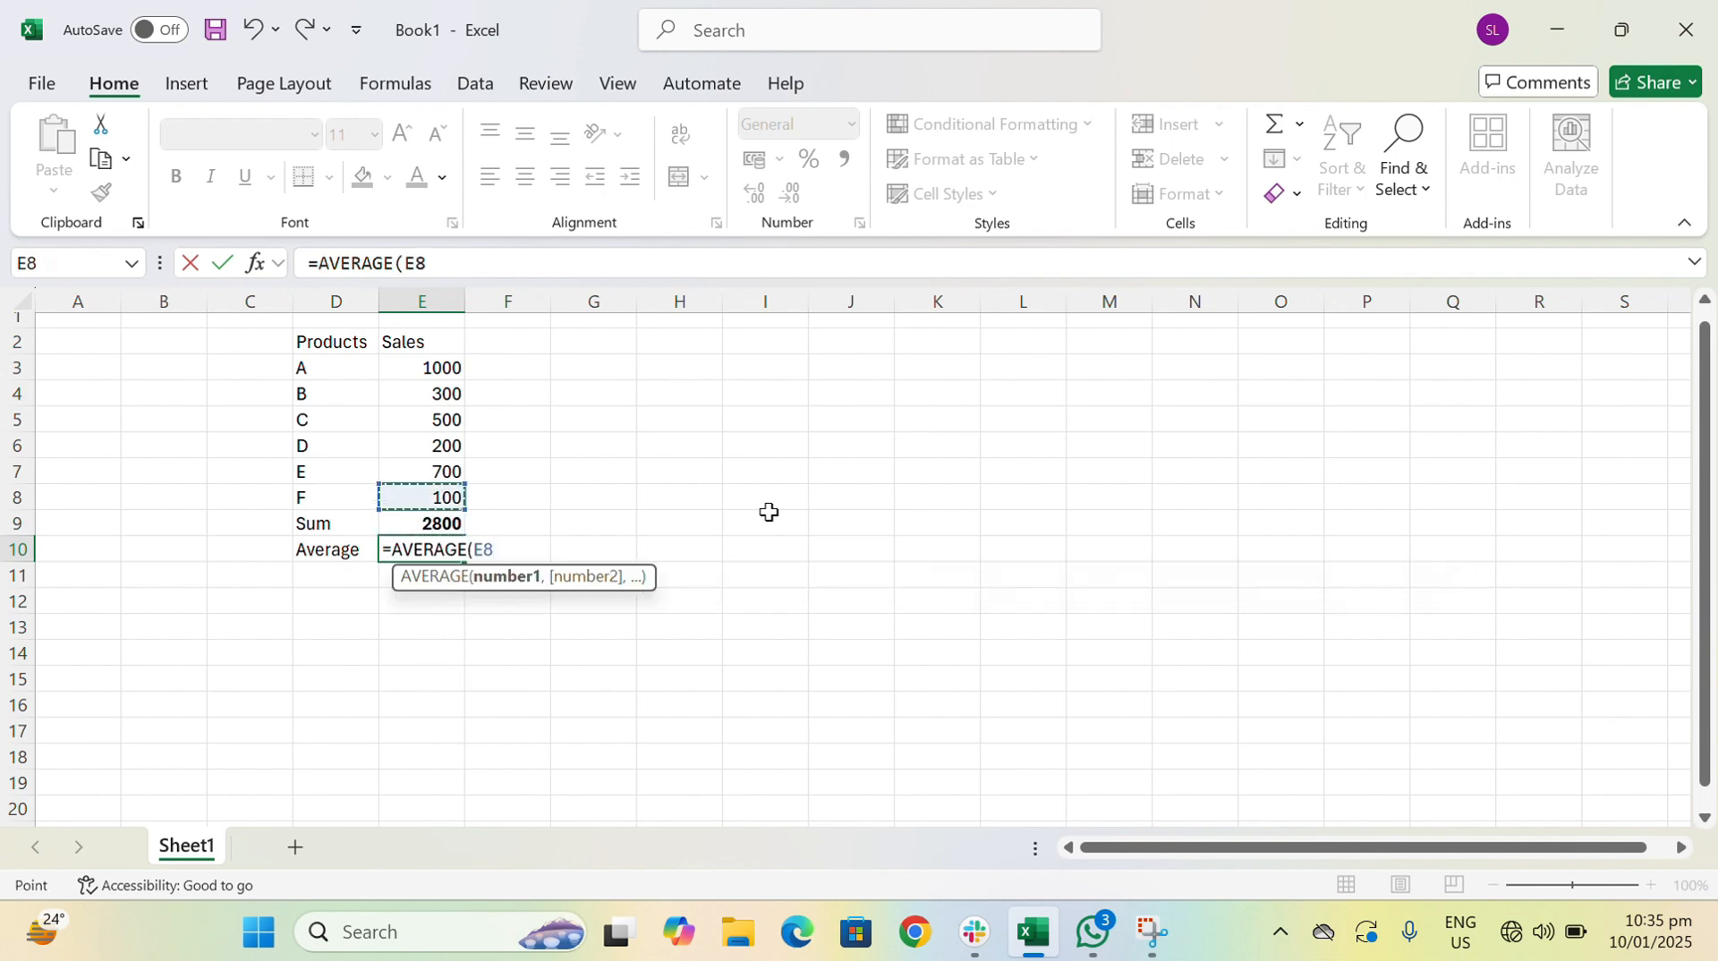
key("shift+Up")
key("shift+Up")
key("shift+Up")
key("shift+Up")
key("shift+Up")
key("shift+Up")
key("shift+Down")
type(")")
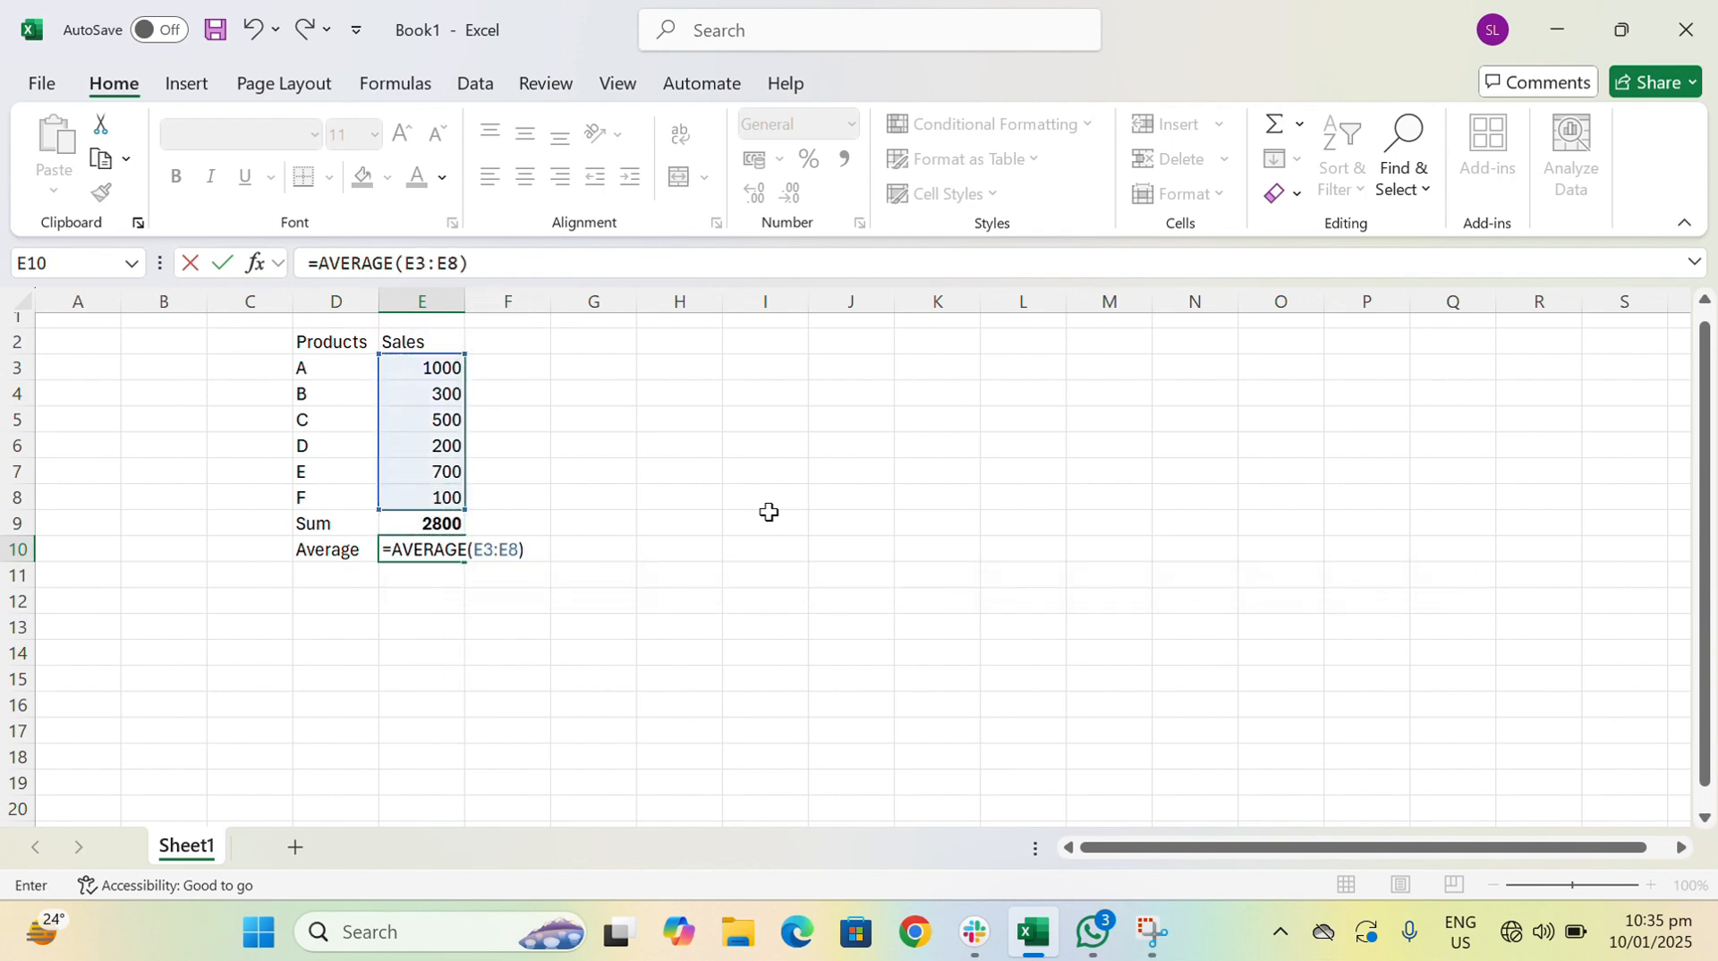
key("Return")
- Replace the formula in E10 using AutoSum's Average function, with E3:E8 as its range
key("Up")
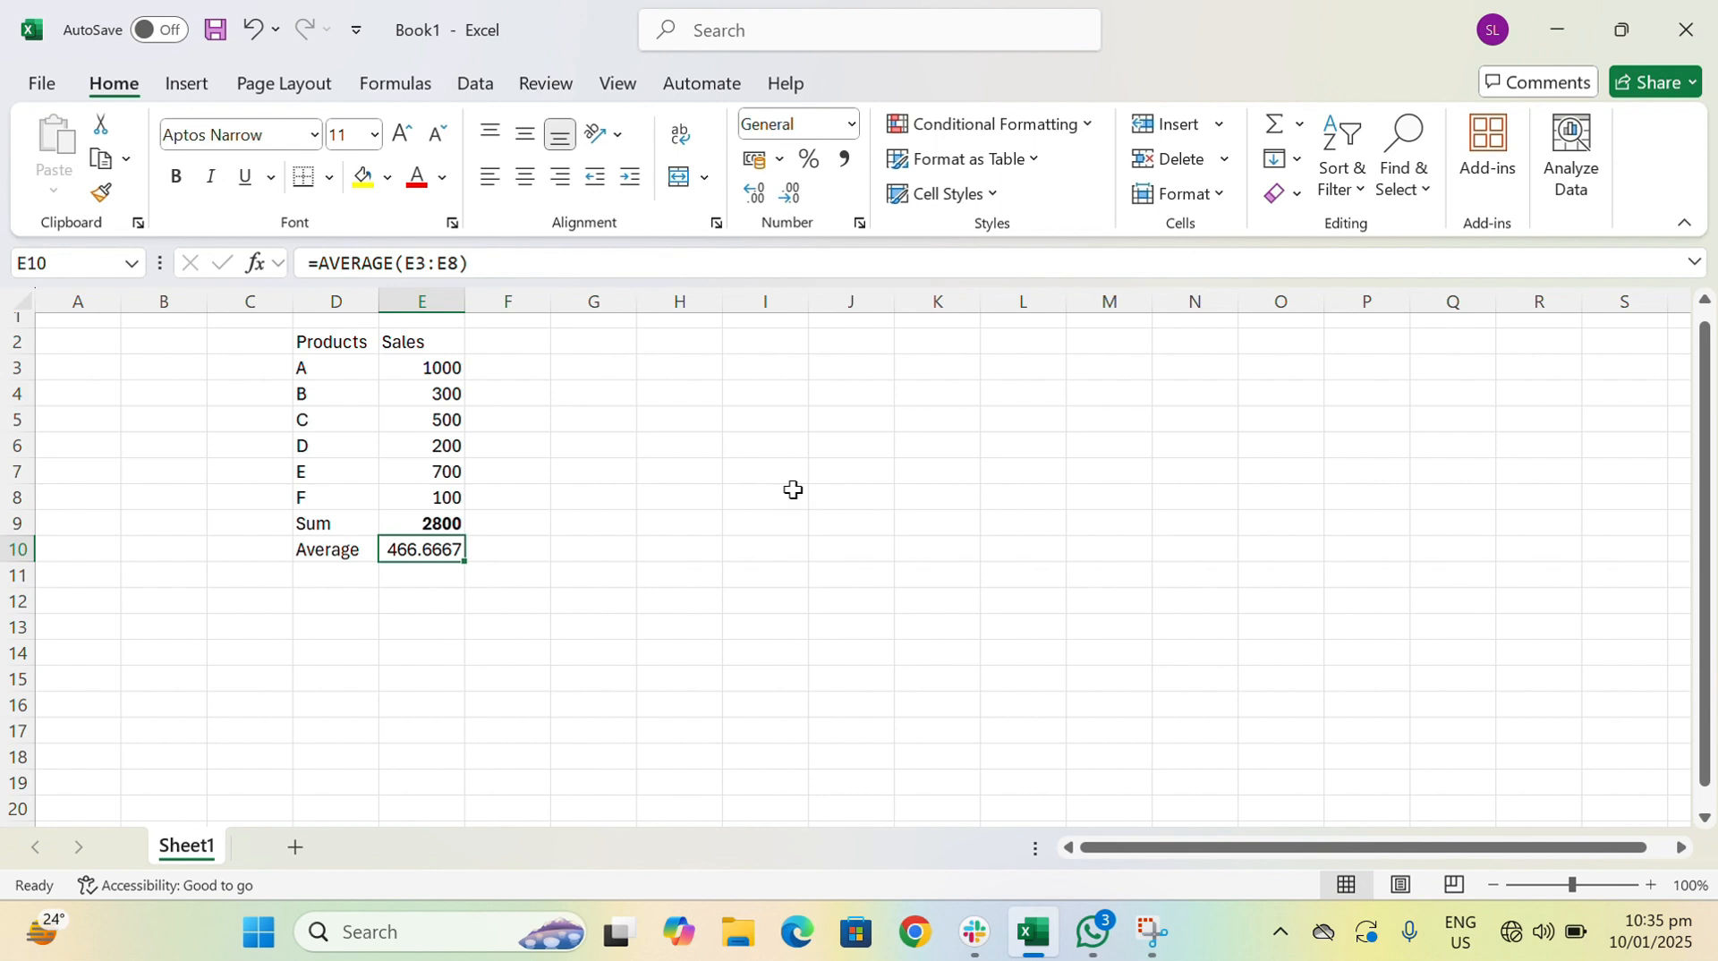
left_click(1295, 127)
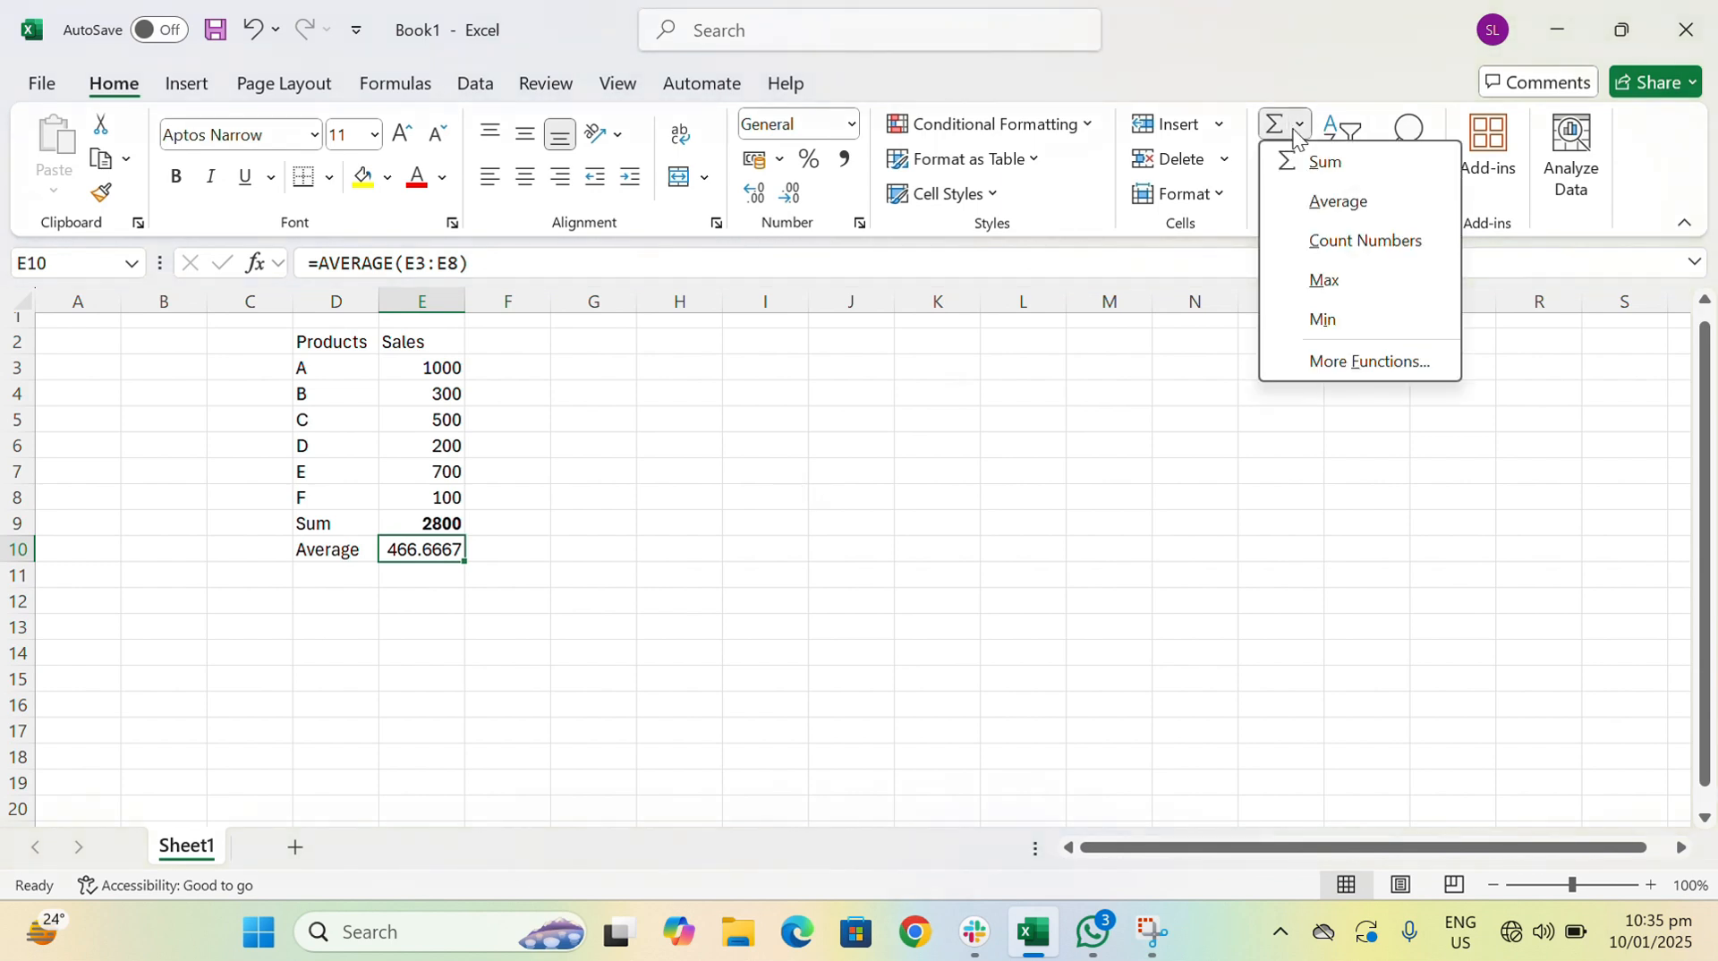
left_click(1335, 201)
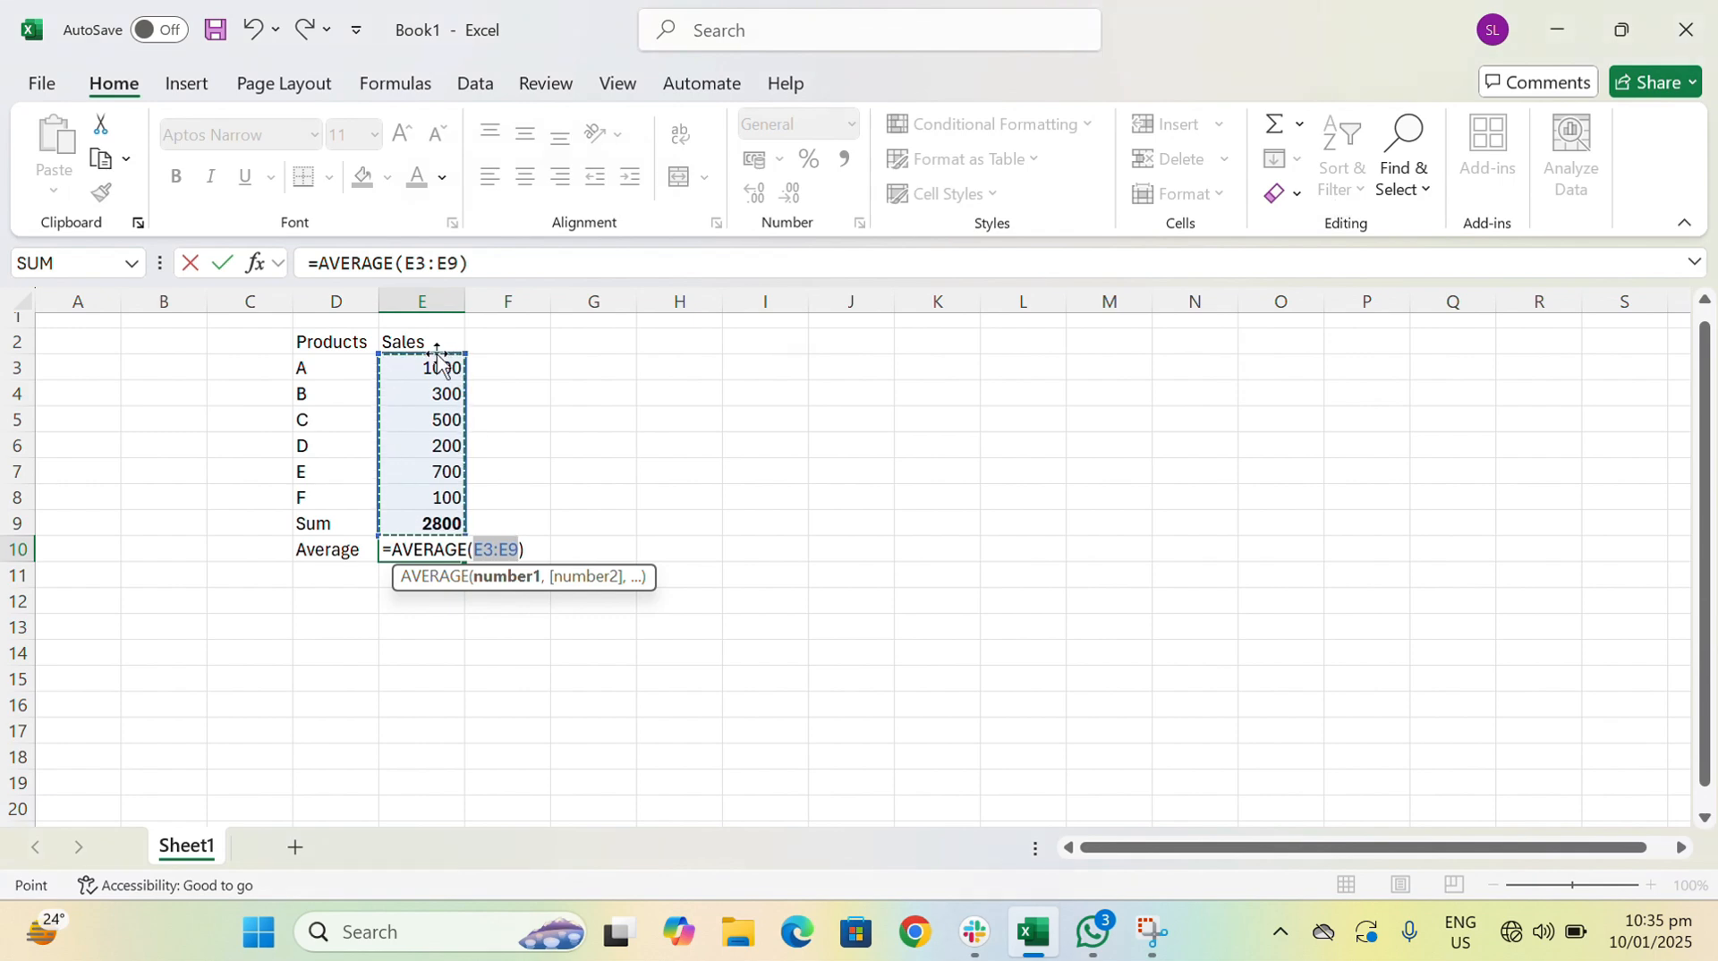
left_click_drag(434, 366, 432, 501)
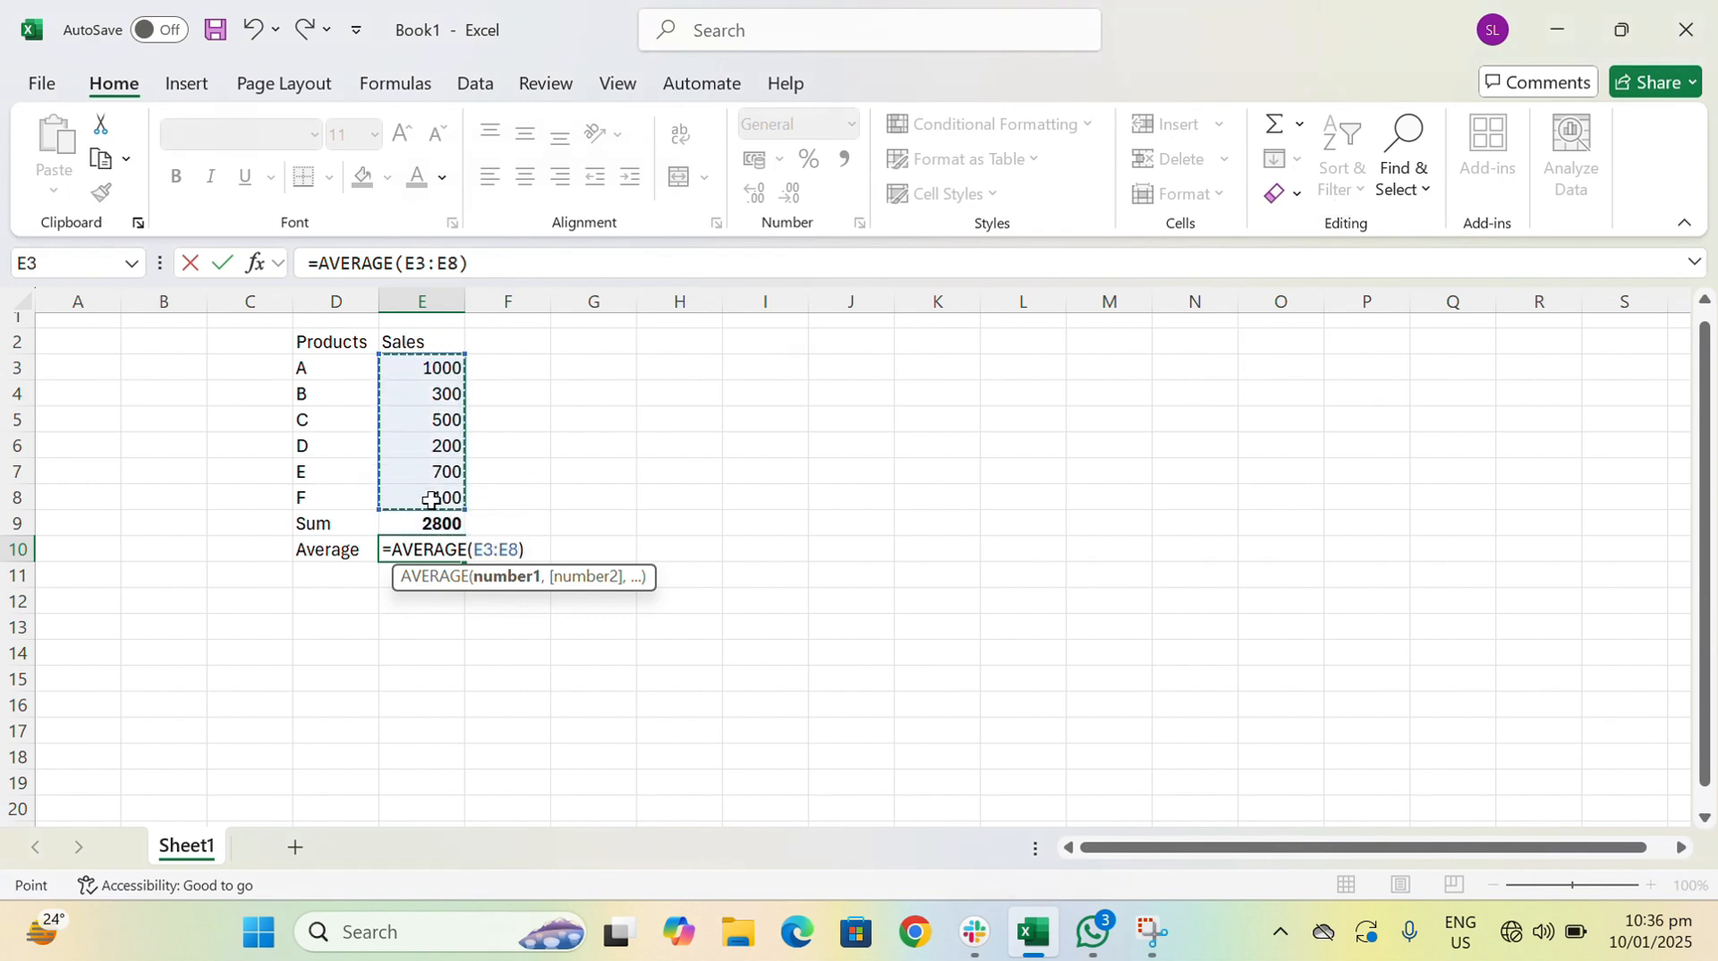
key("Return")
key("Up")
key("Left")
key("Right")
key("Down")
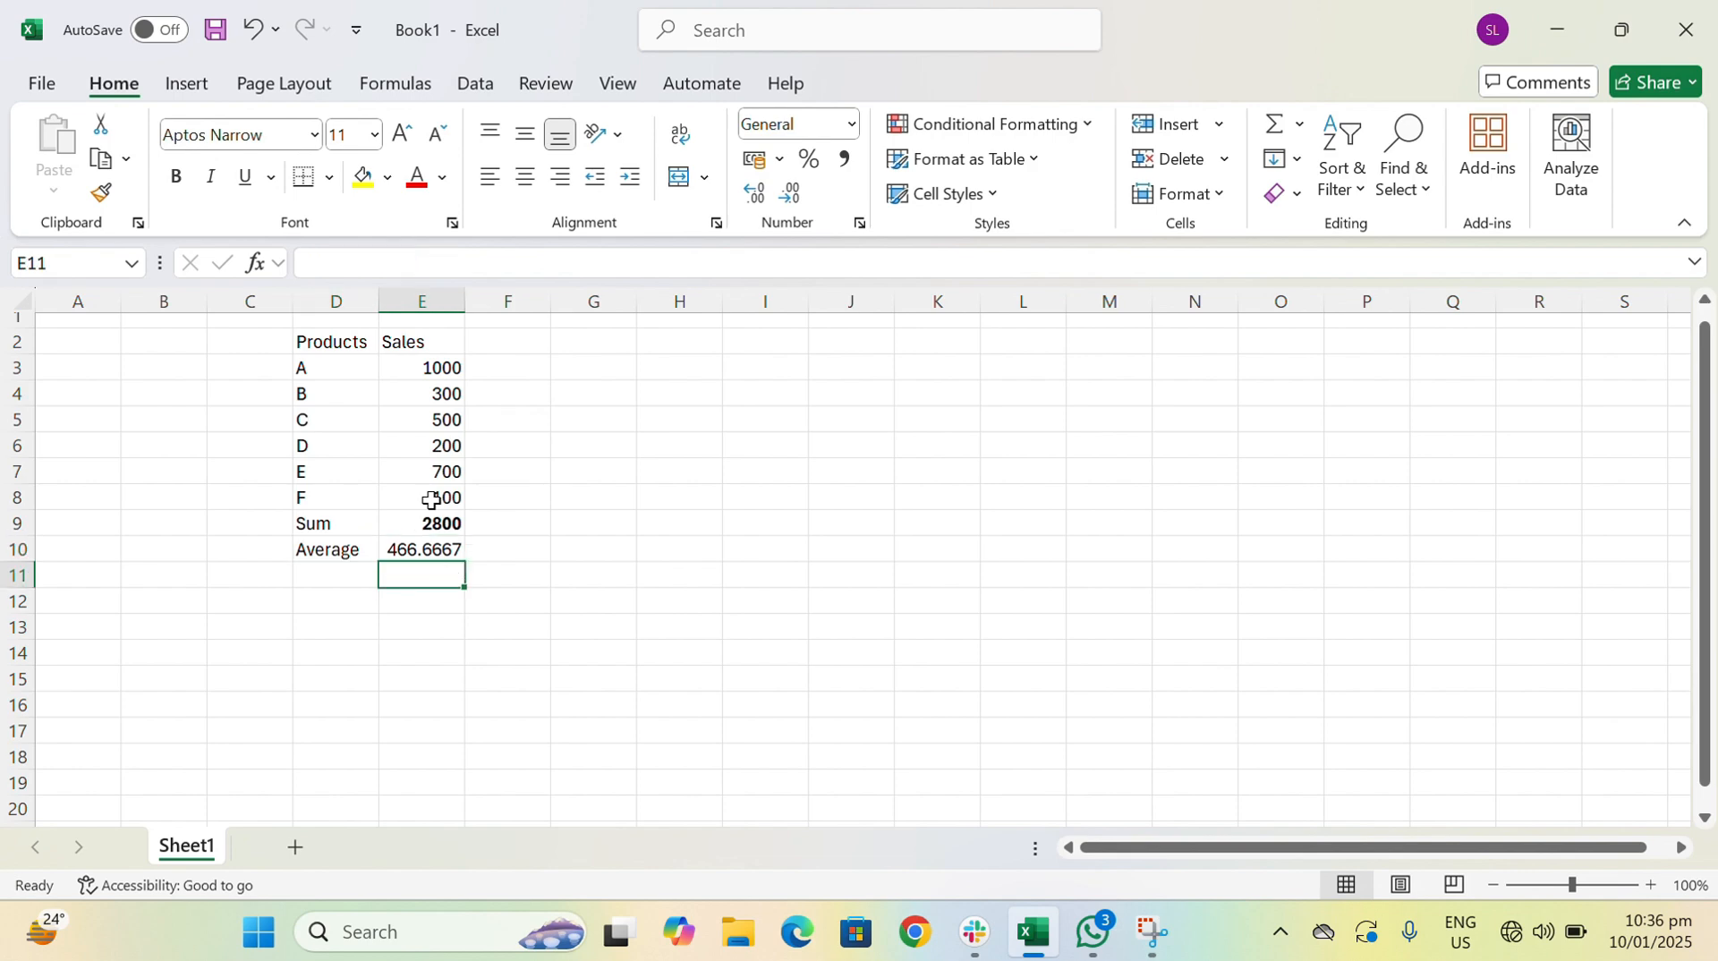
- Enter the row label Minimum in cell D11, under Average
key("Left")
type("Minim")
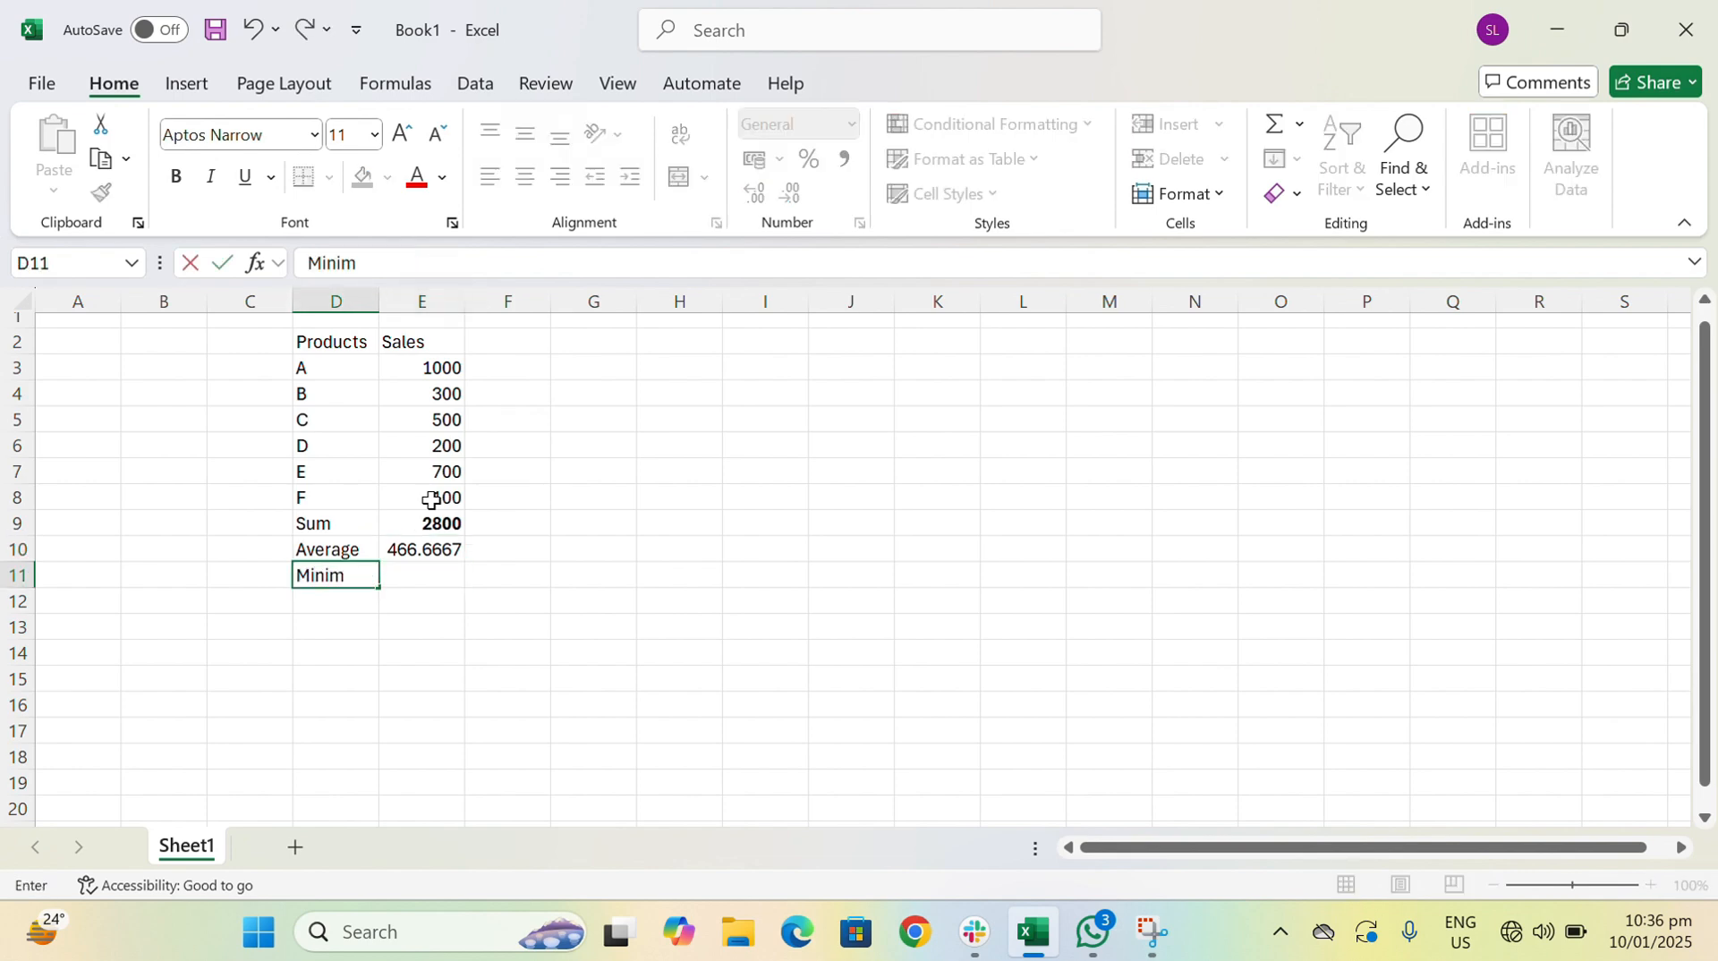
type("um")
key("Return")
- Find the lowest sales value in cell E11 with the formula =MIN(E3:E8)
key("Up")
key("Right")
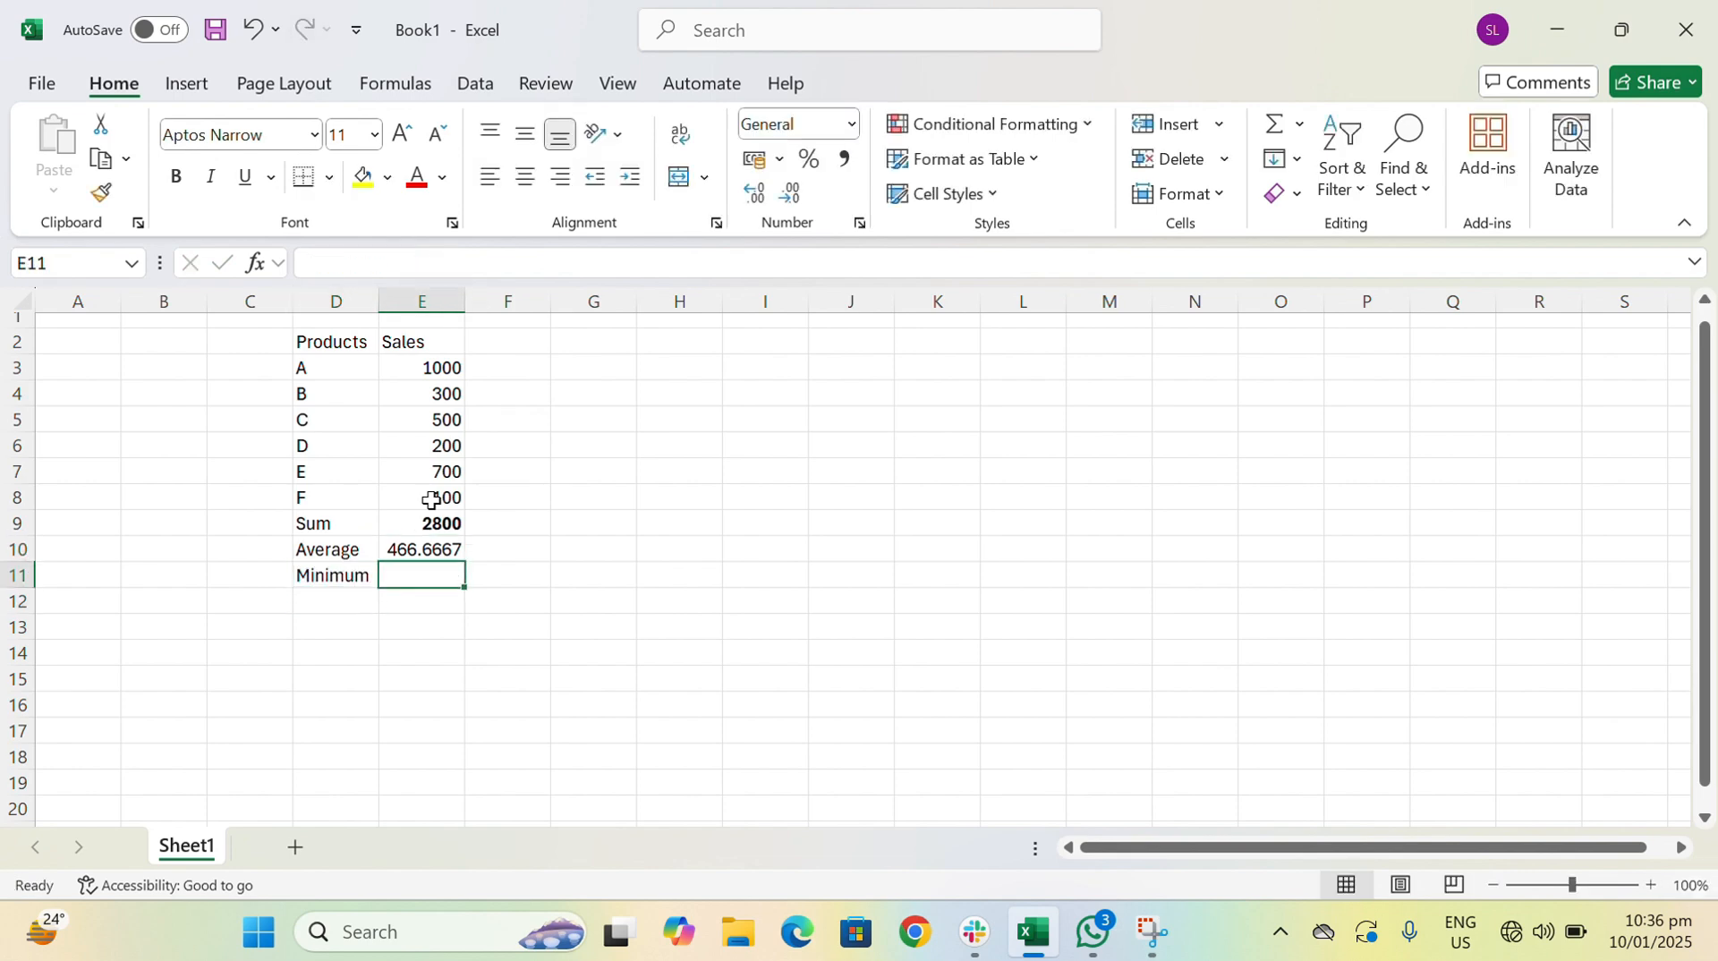
type("=min")
key("Tab")
key("Up")
key("Up")
key("Up")
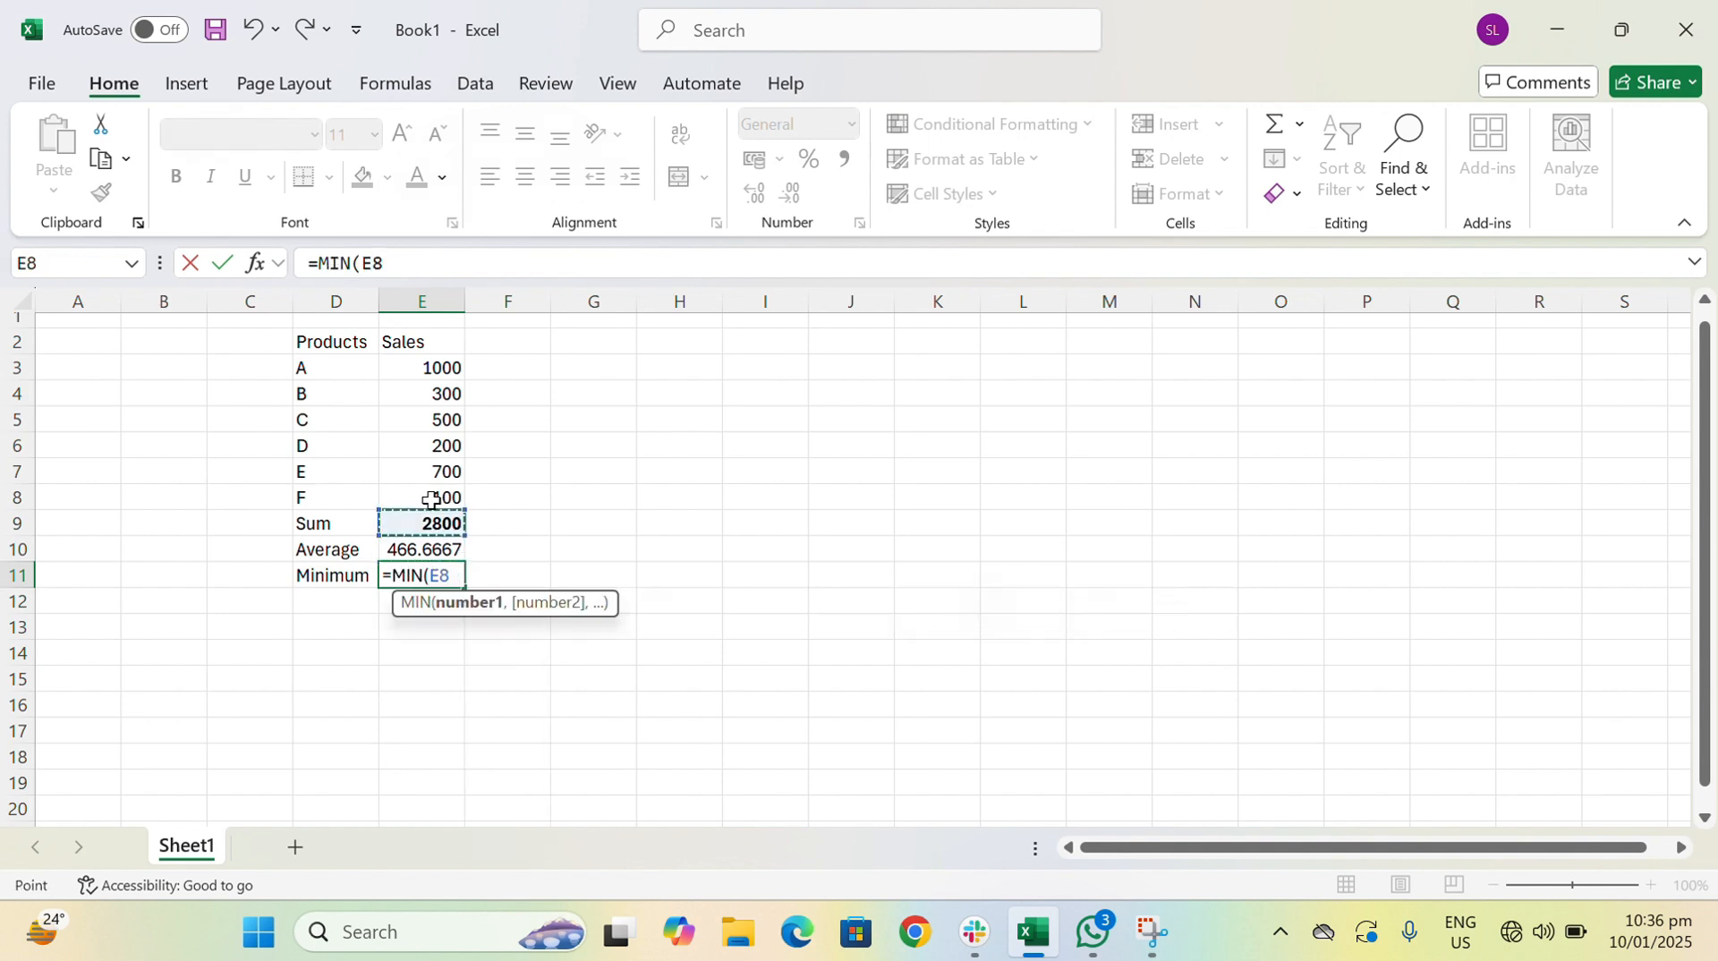
key("shift+Up")
key("shift+Up")
key("shift+Up")
key("shift+Up")
key("shift+Up")
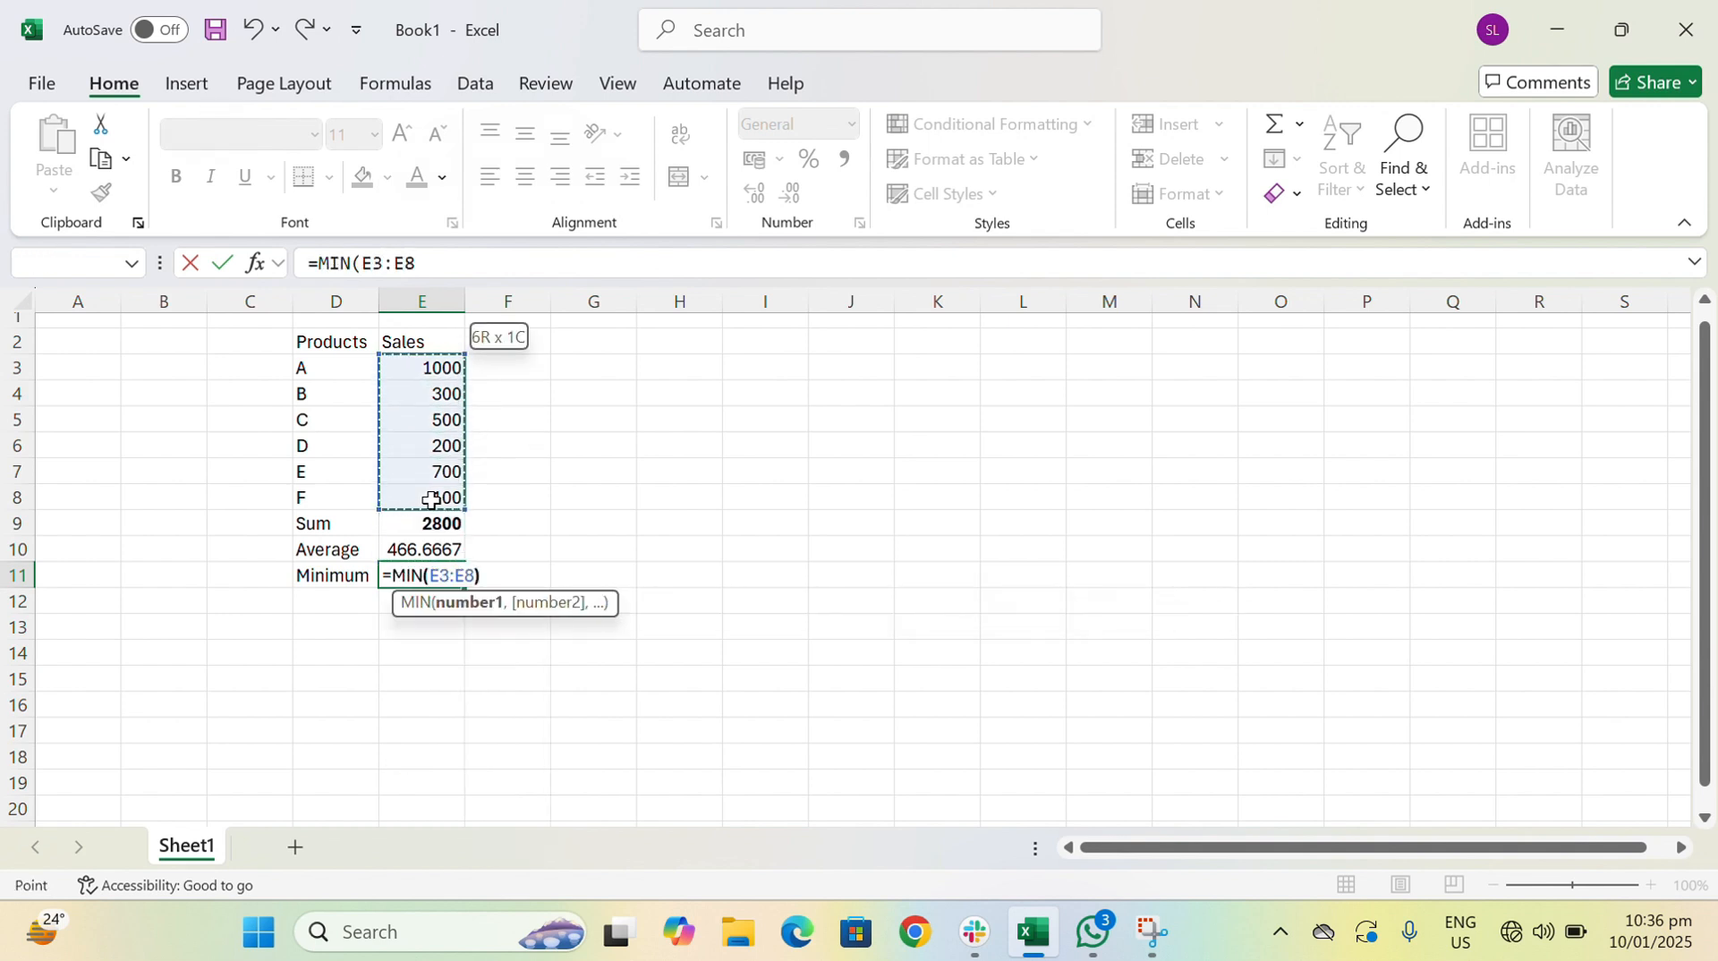
key("Return")
- Enter the row label Maximum in cell D12, under Minimum
key("Left")
type("Ma")
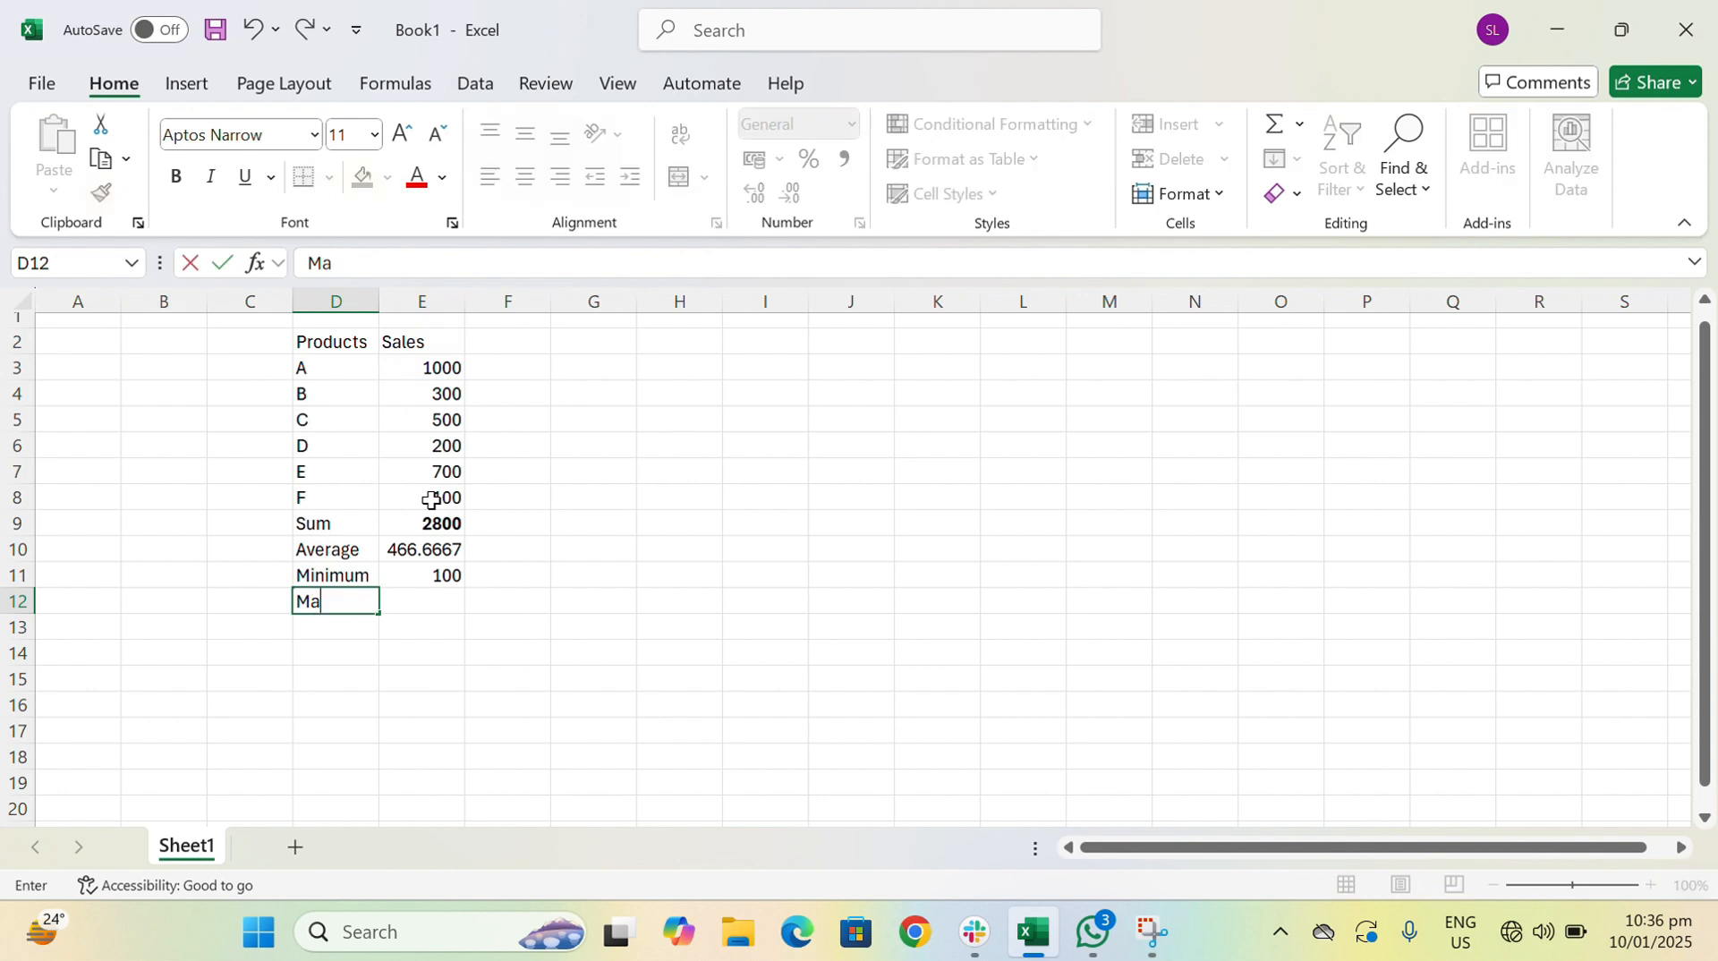
type("ximum")
key("Right")
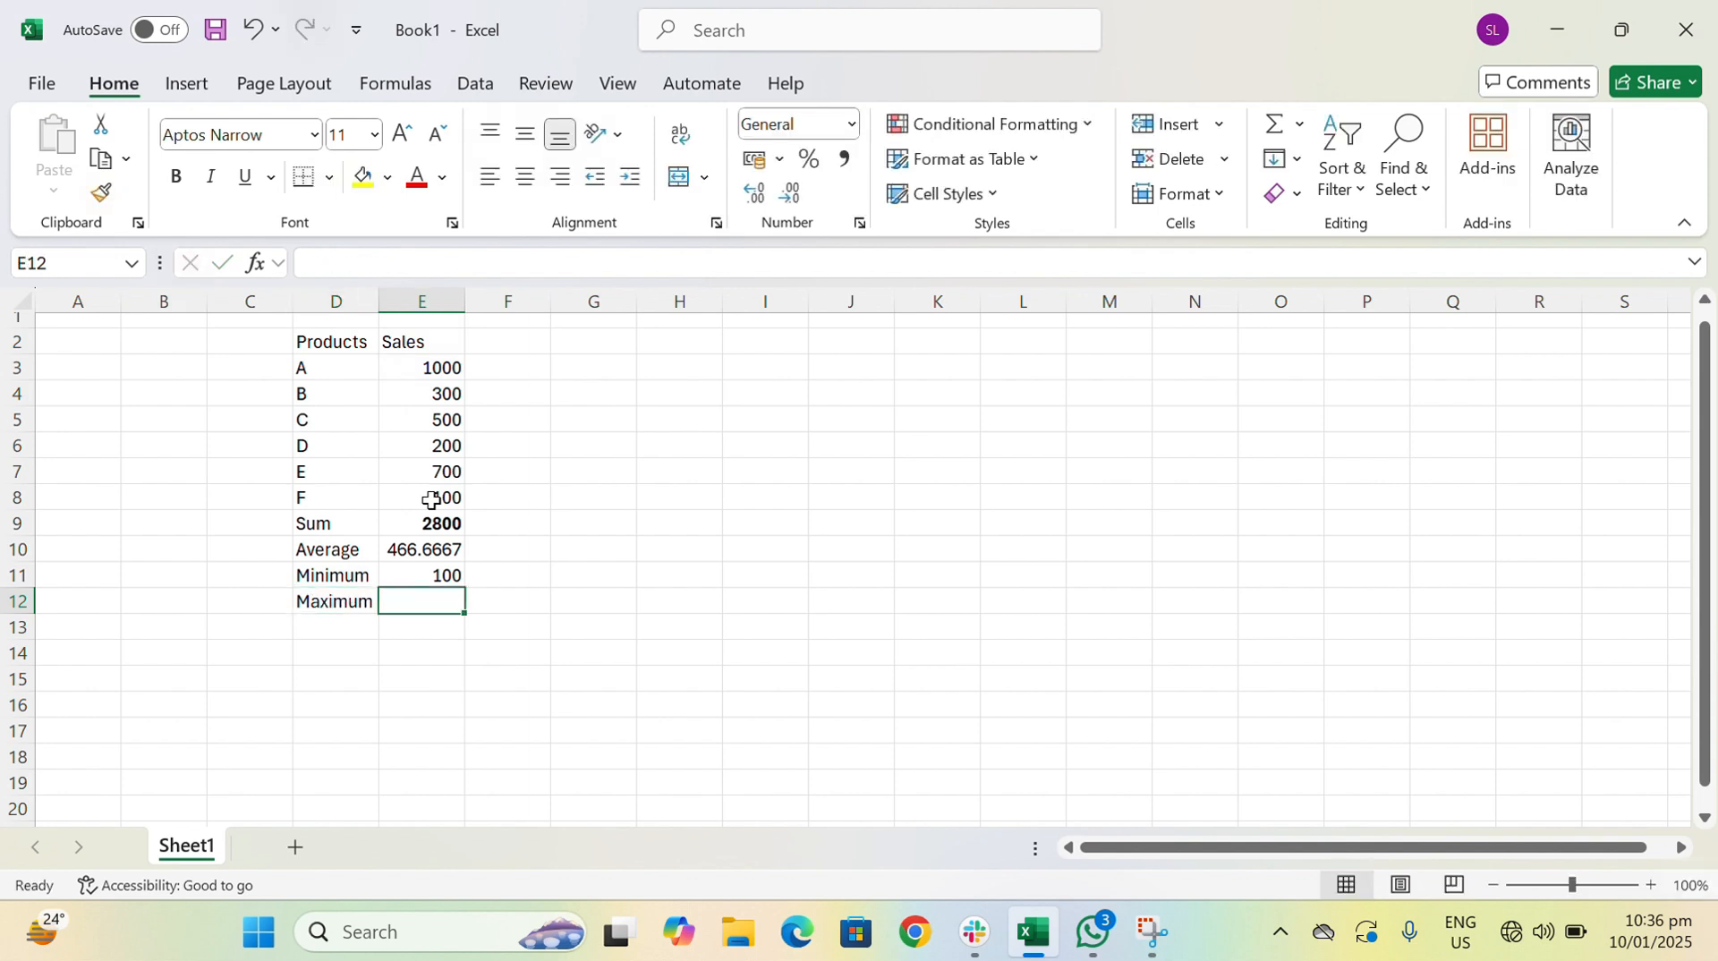
- Find the highest sales value in cell E12 with the formula =MAX(E3:E8)
type("=max")
key("Tab")
key("Up")
key("Up")
key("Up")
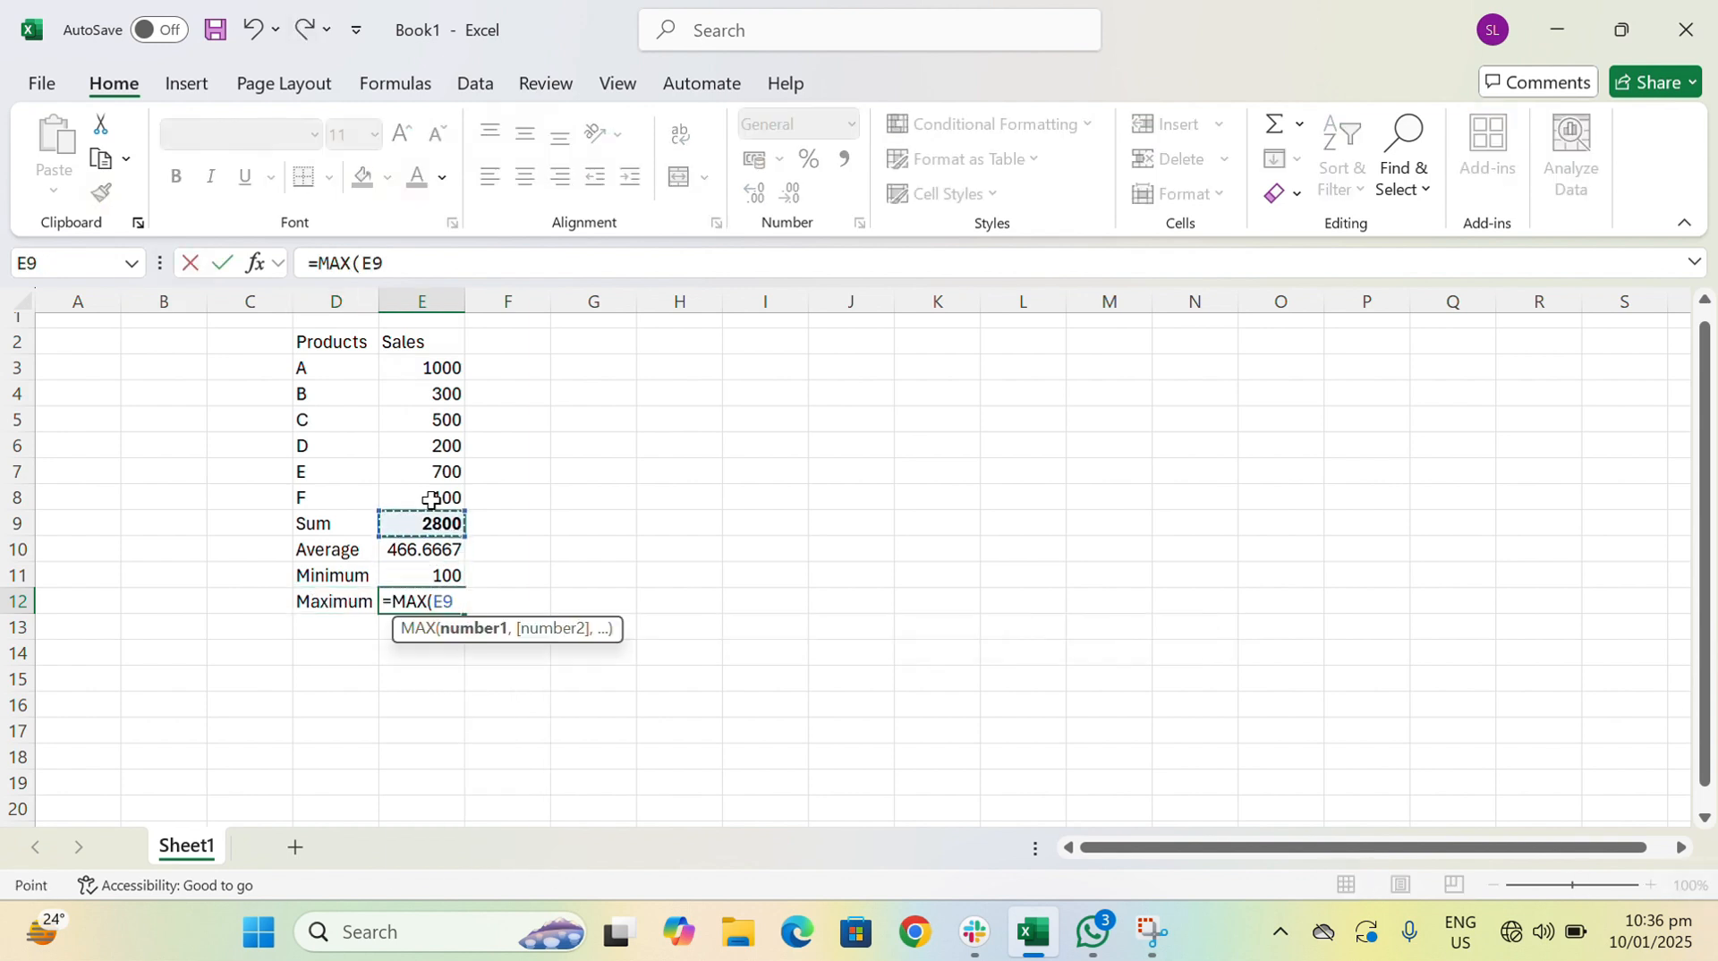
key("shift+Up")
key("shift+Up")
key("shift+Up")
key("shift+Up")
key("shift+Up")
key("shift+Up")
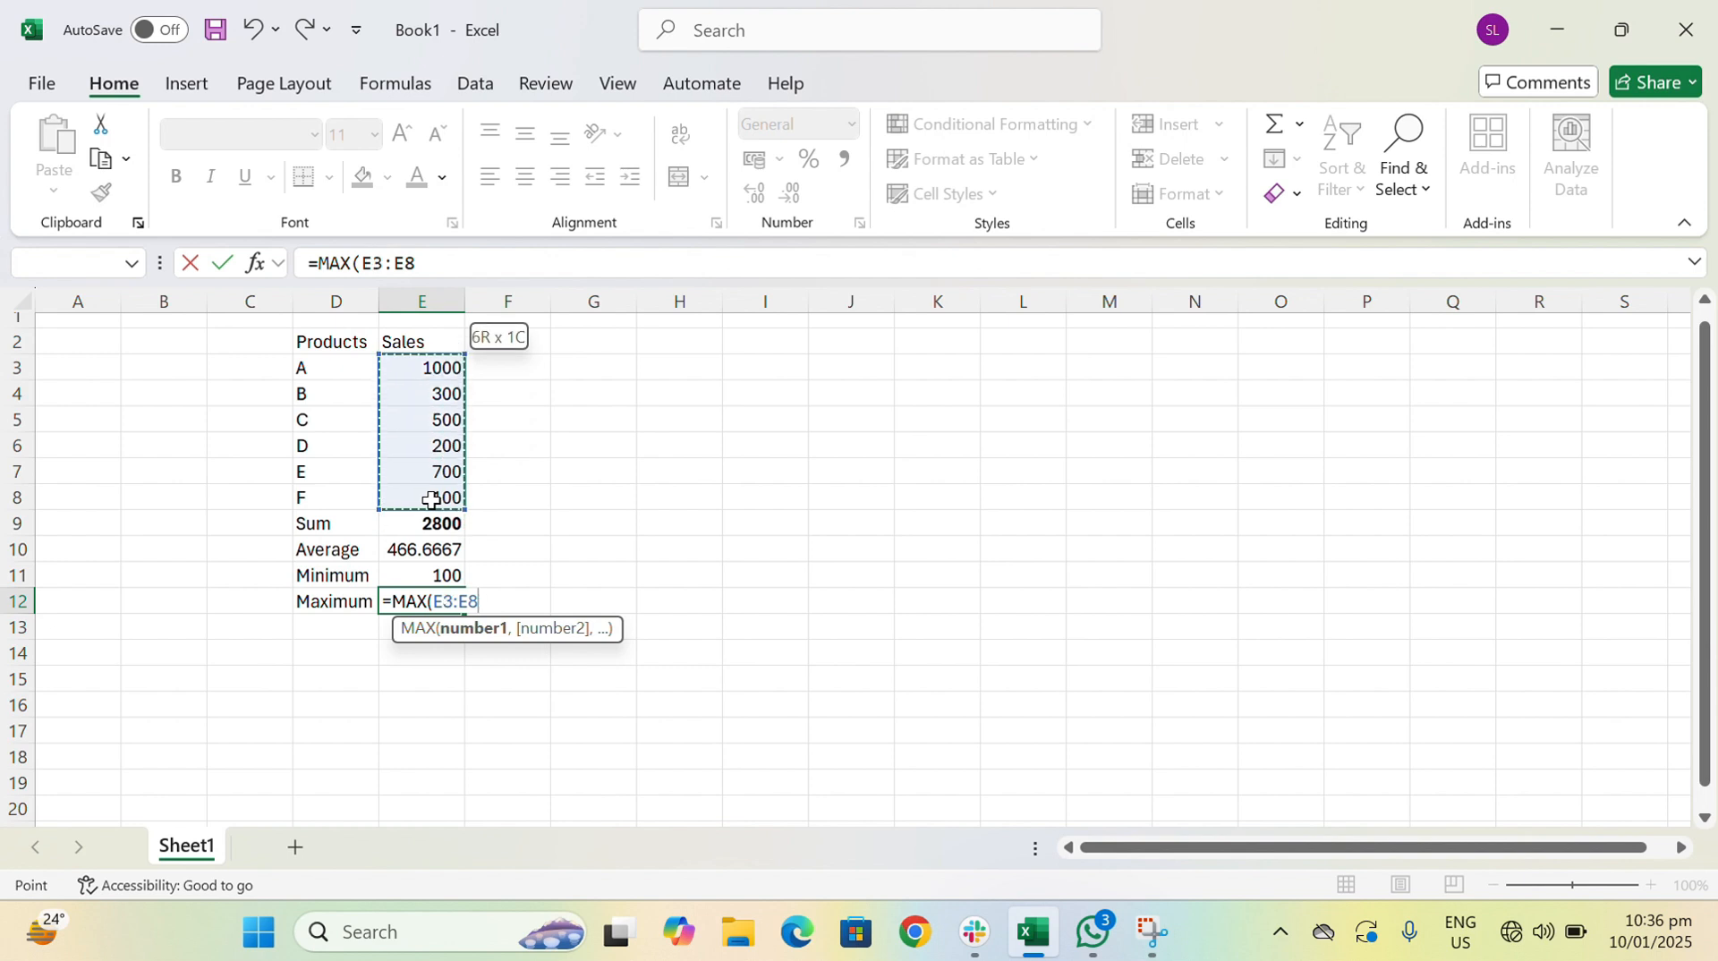
key("Return")
- Highlight the Sum, Average, Minimum and Maximum rows in D9:E12 for review, then clear the selection
key("Left")
key("Up")
key("Up")
key("Up")
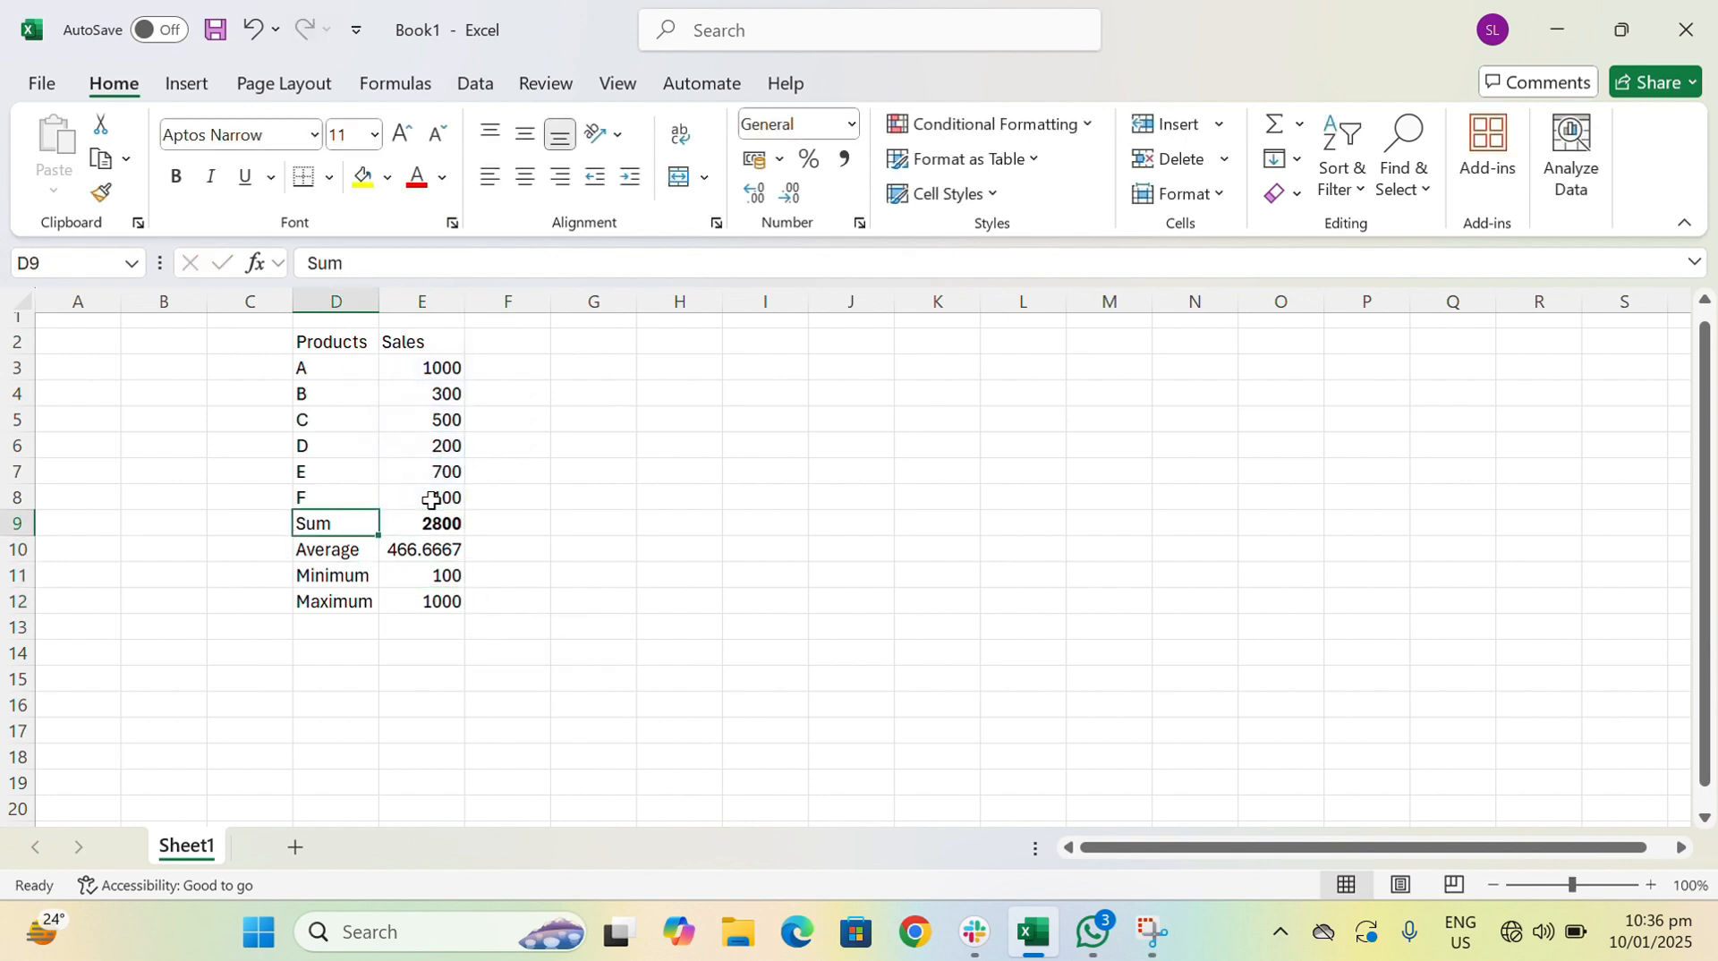
key("shift+Right")
key("shift+Down")
key("shift+Down")
key("shift+Down")
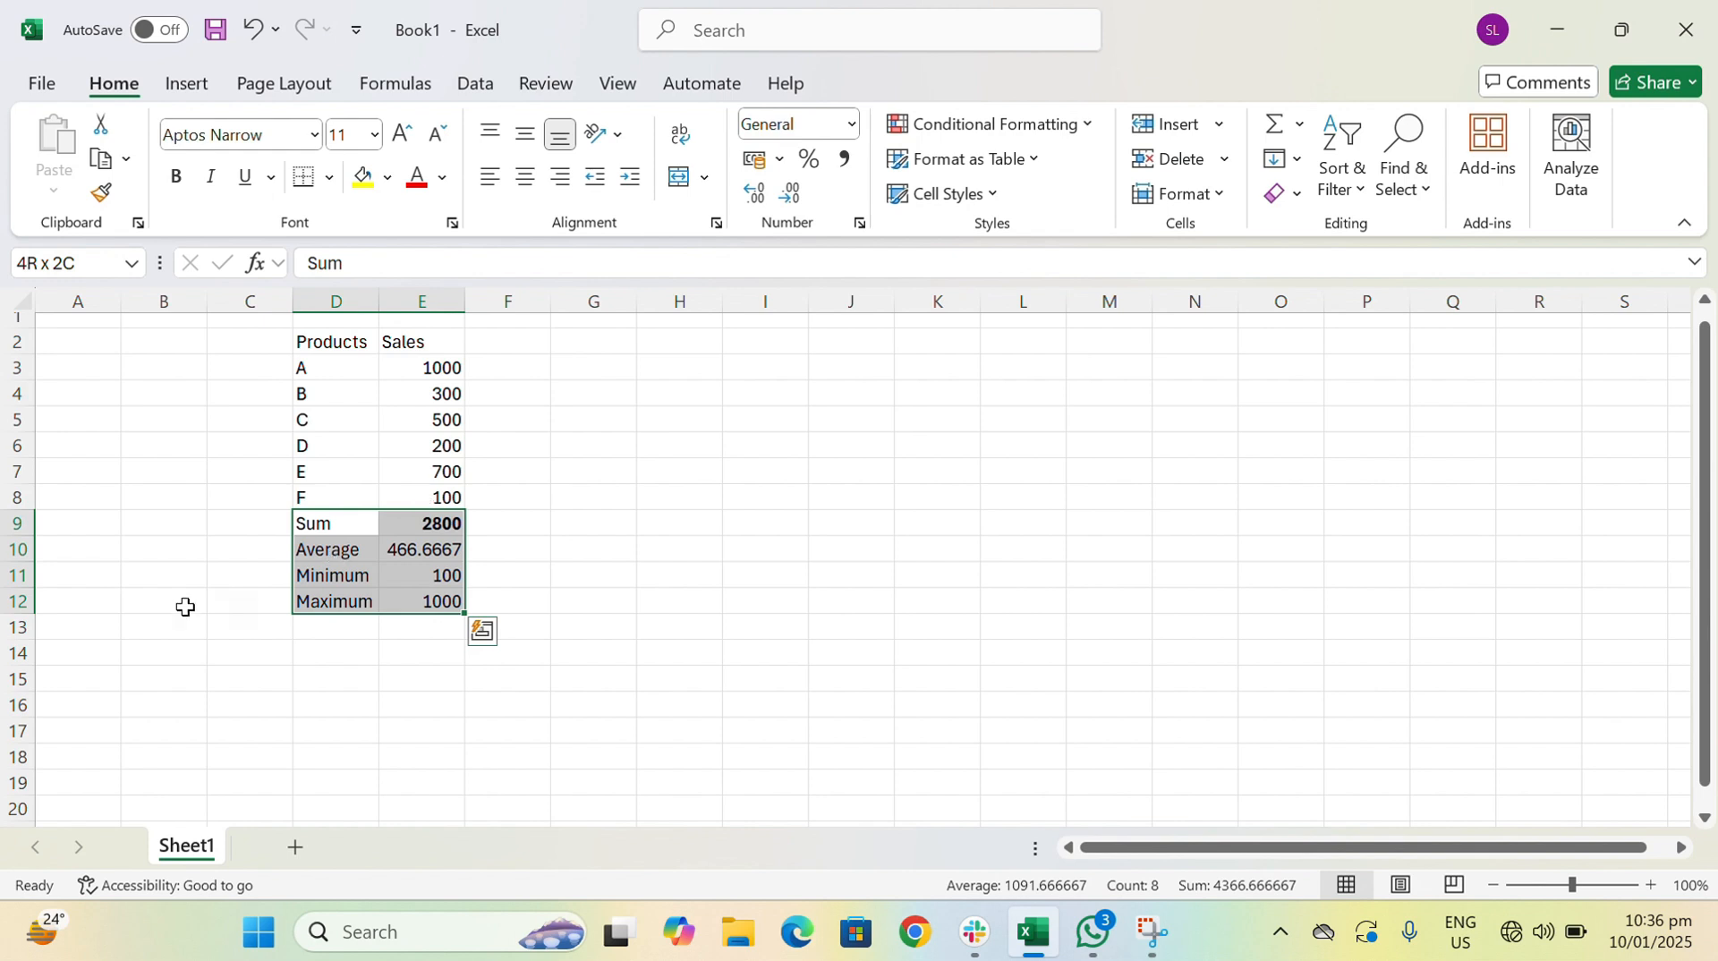
left_click(499, 556)
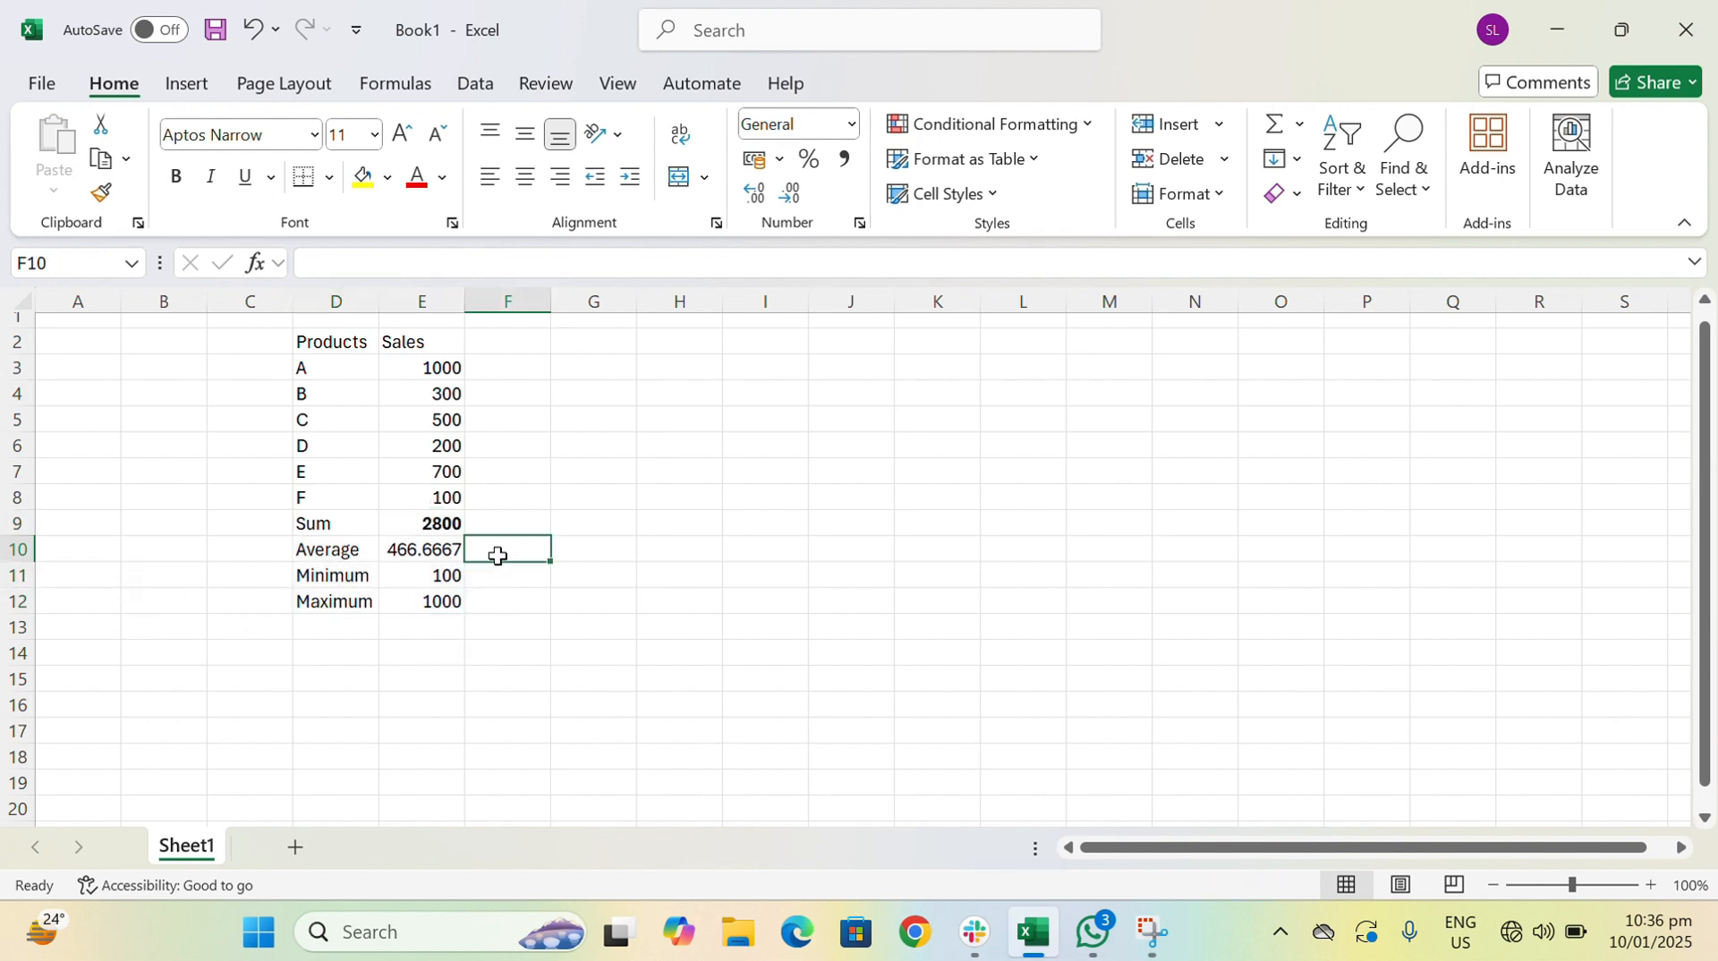
left_click(345, 518)
left_click(398, 624)
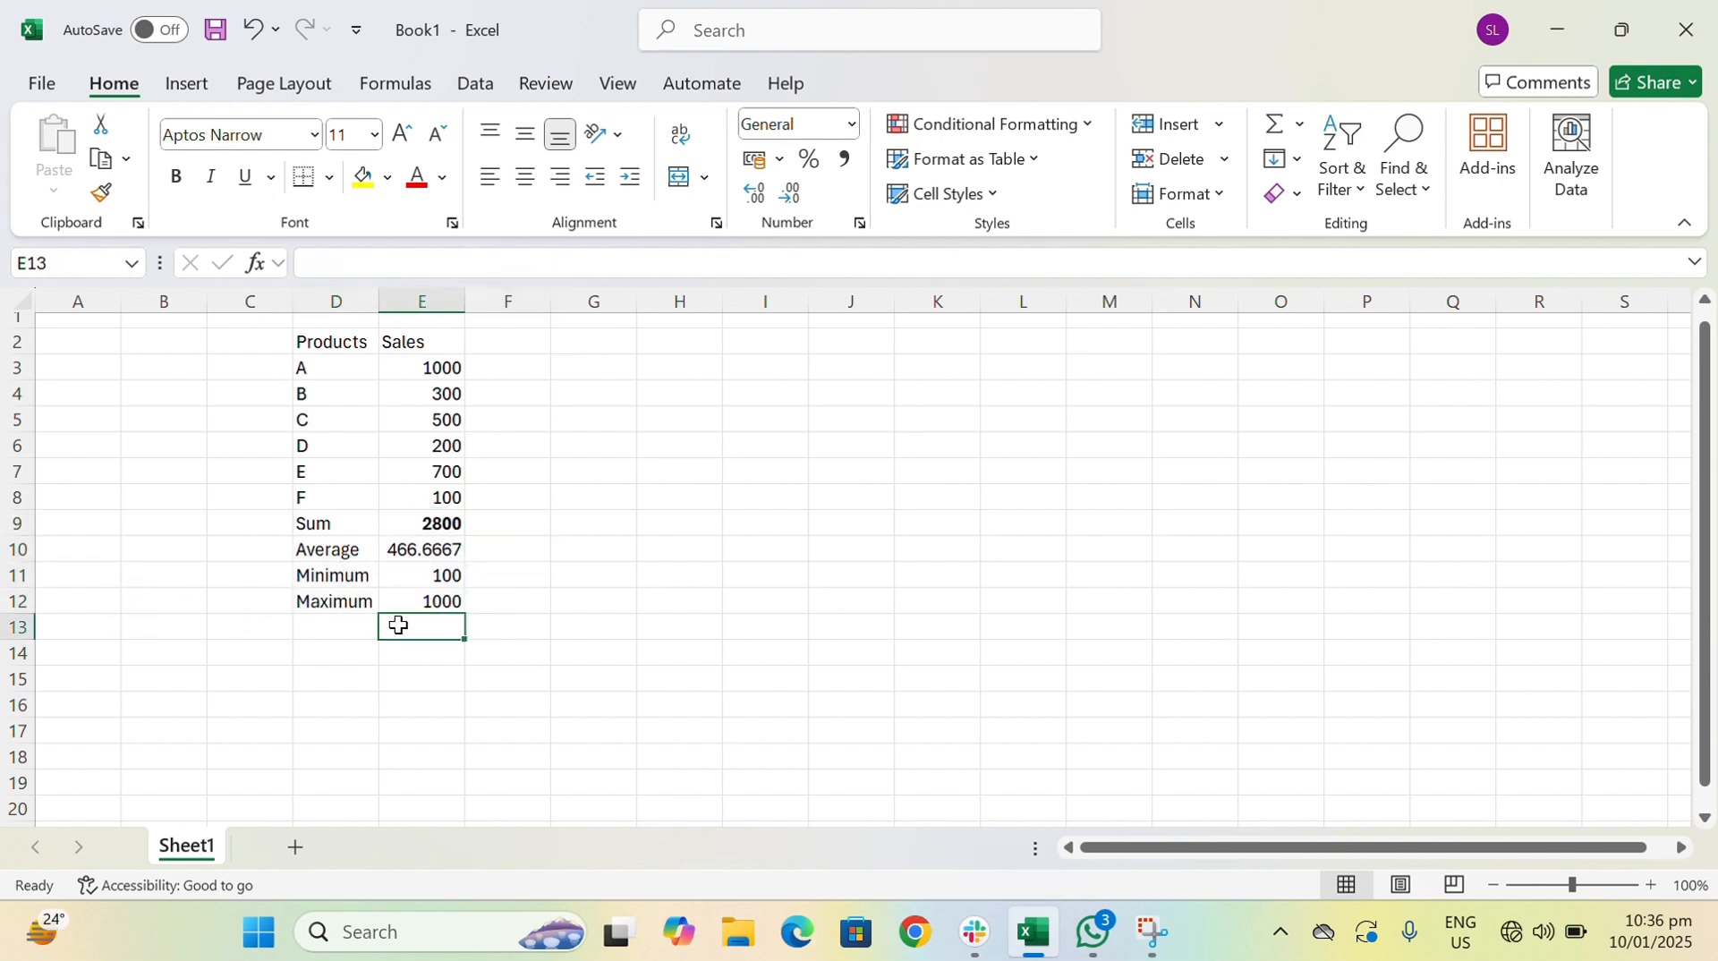
type("=")
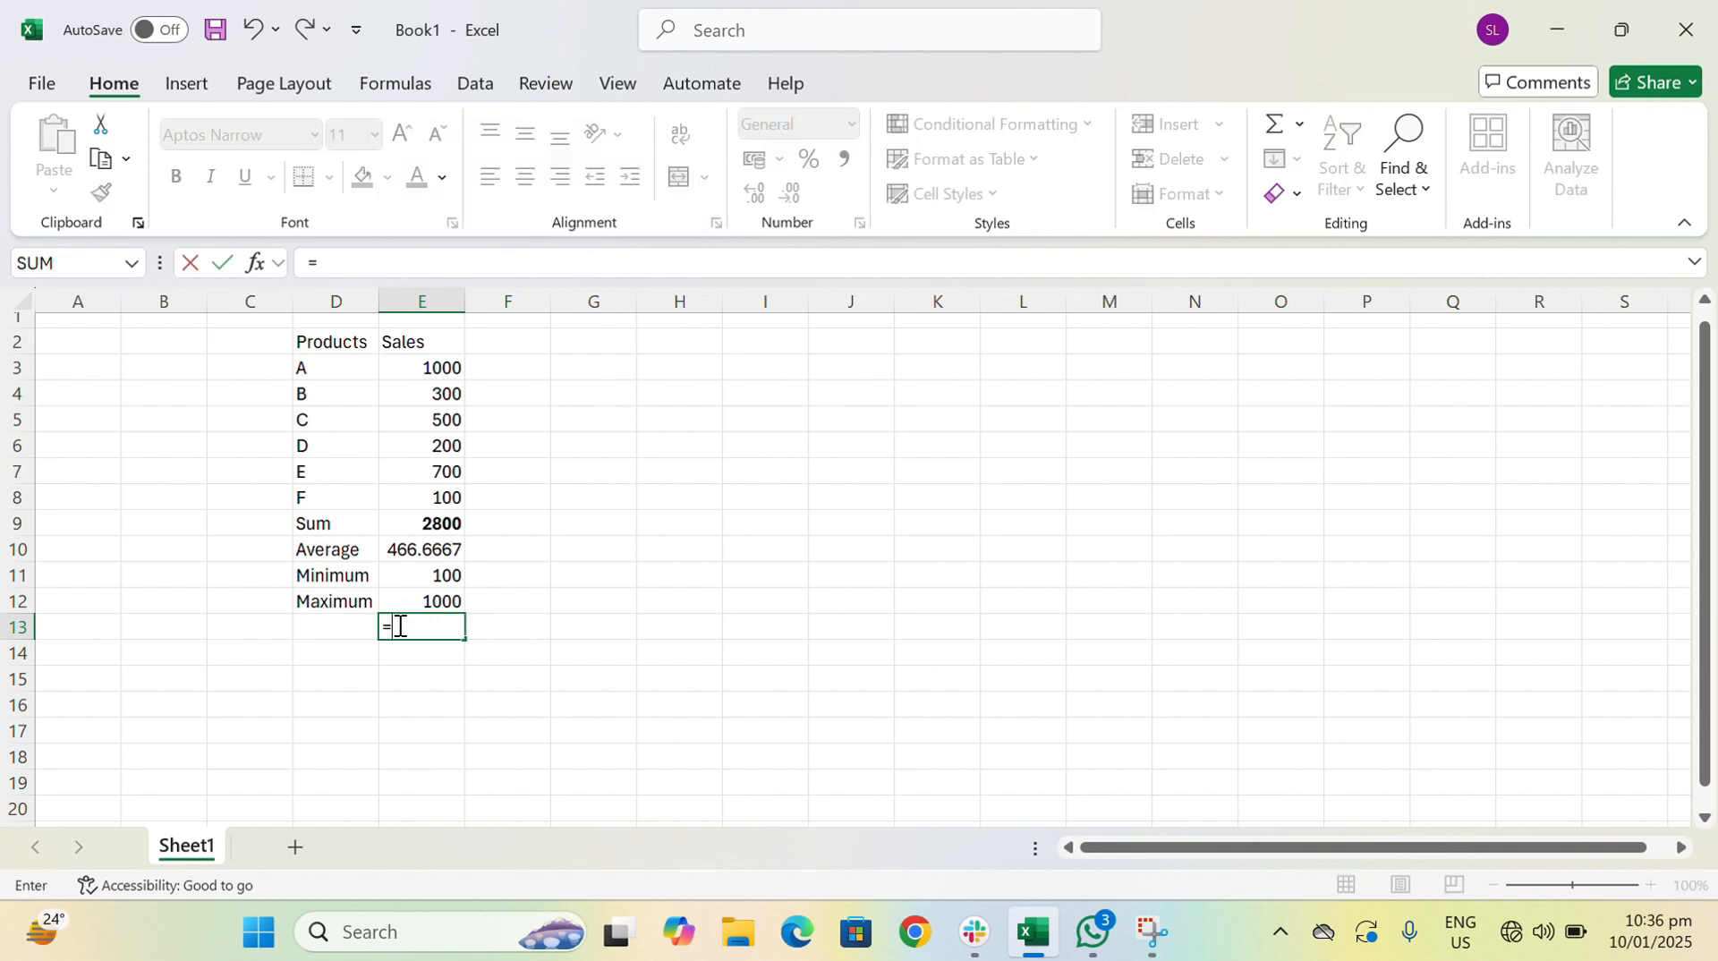
key("Escape")
left_click(428, 266)
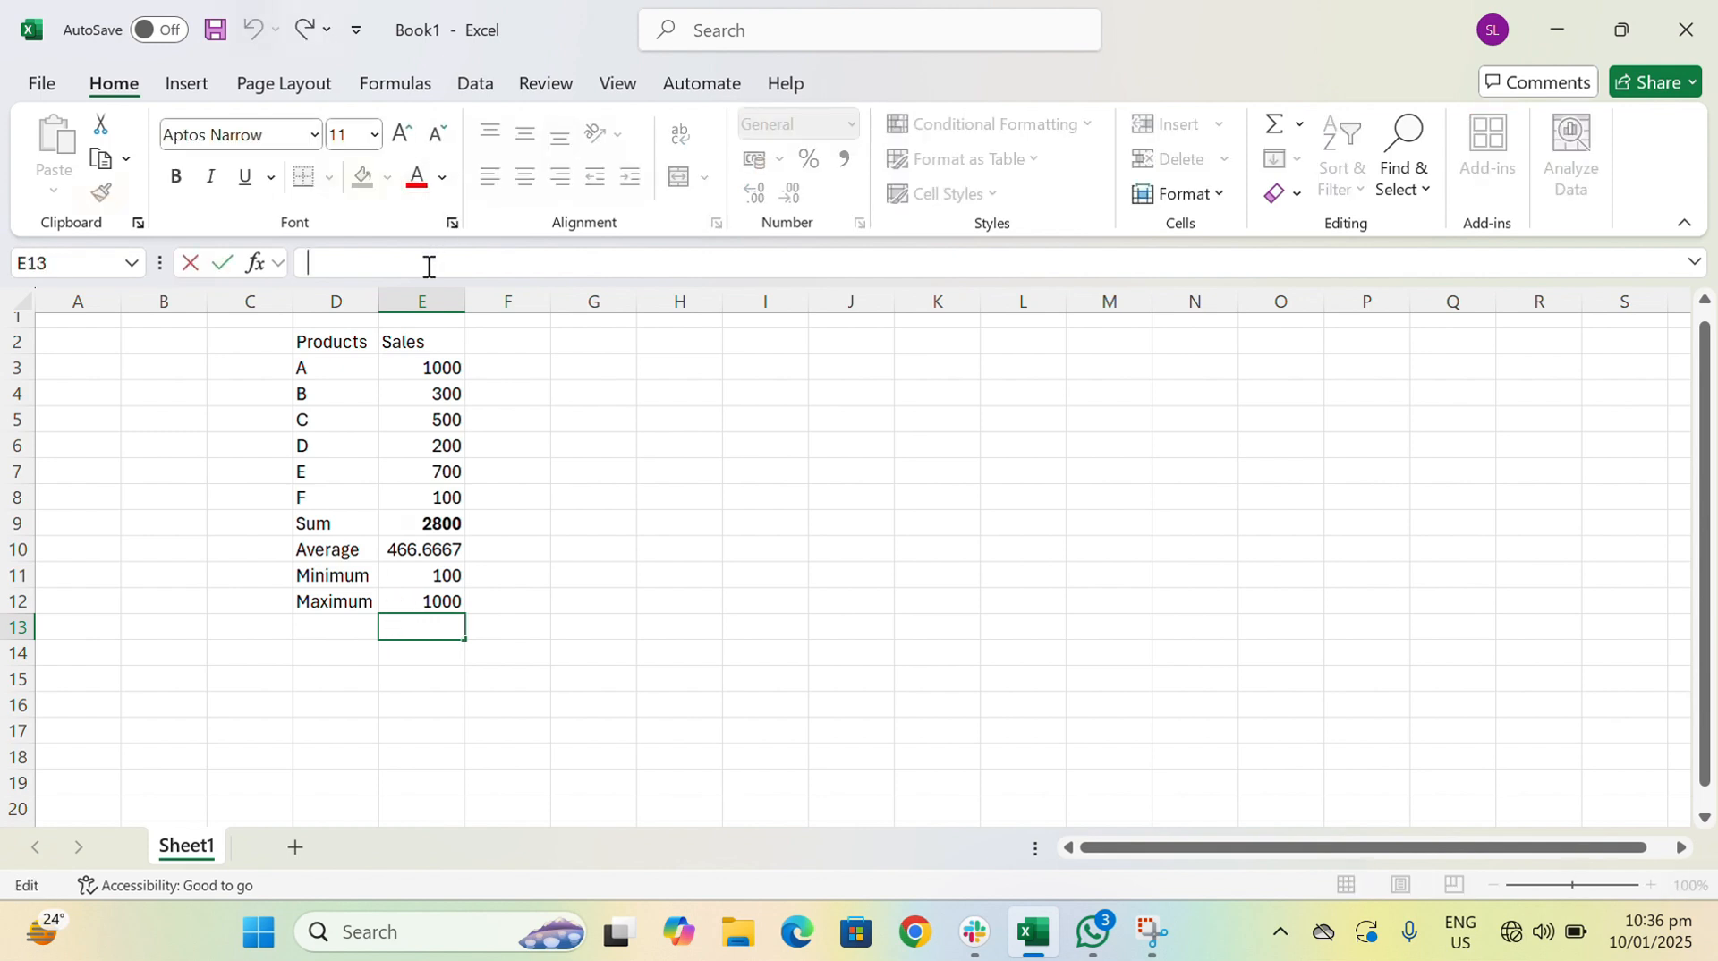
type("=")
key("Escape")
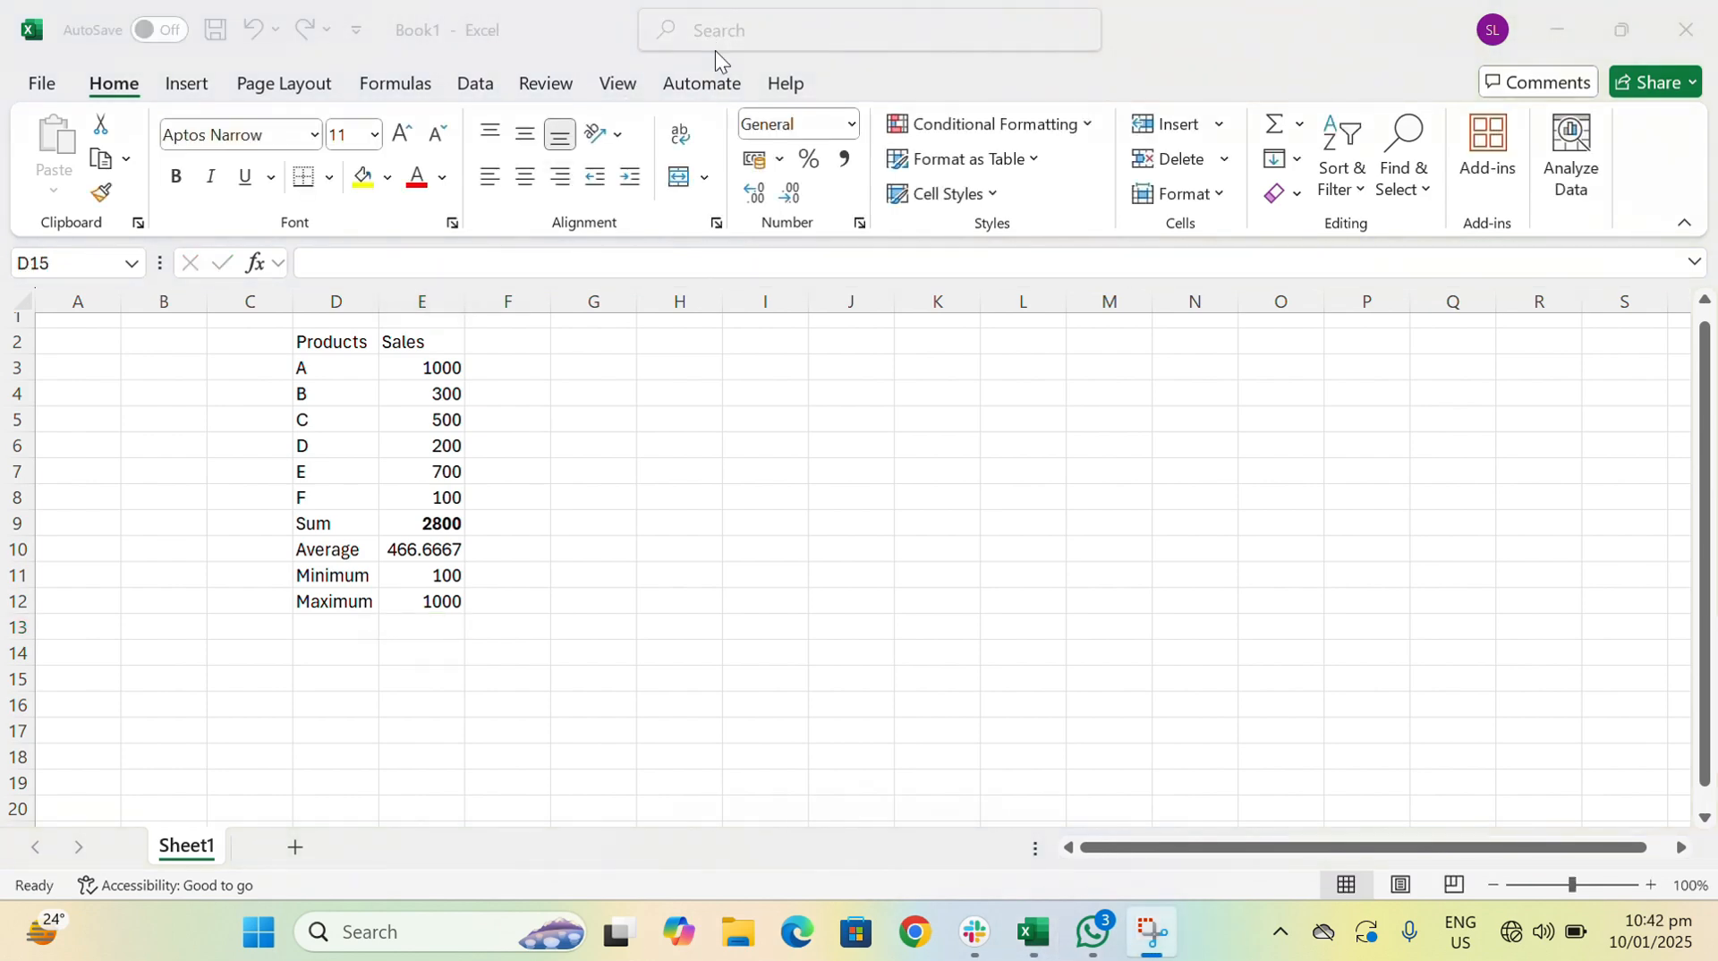
- Enter the text "The company is performing Good or not." in cell D14, below the summary rows
left_click(354, 666)
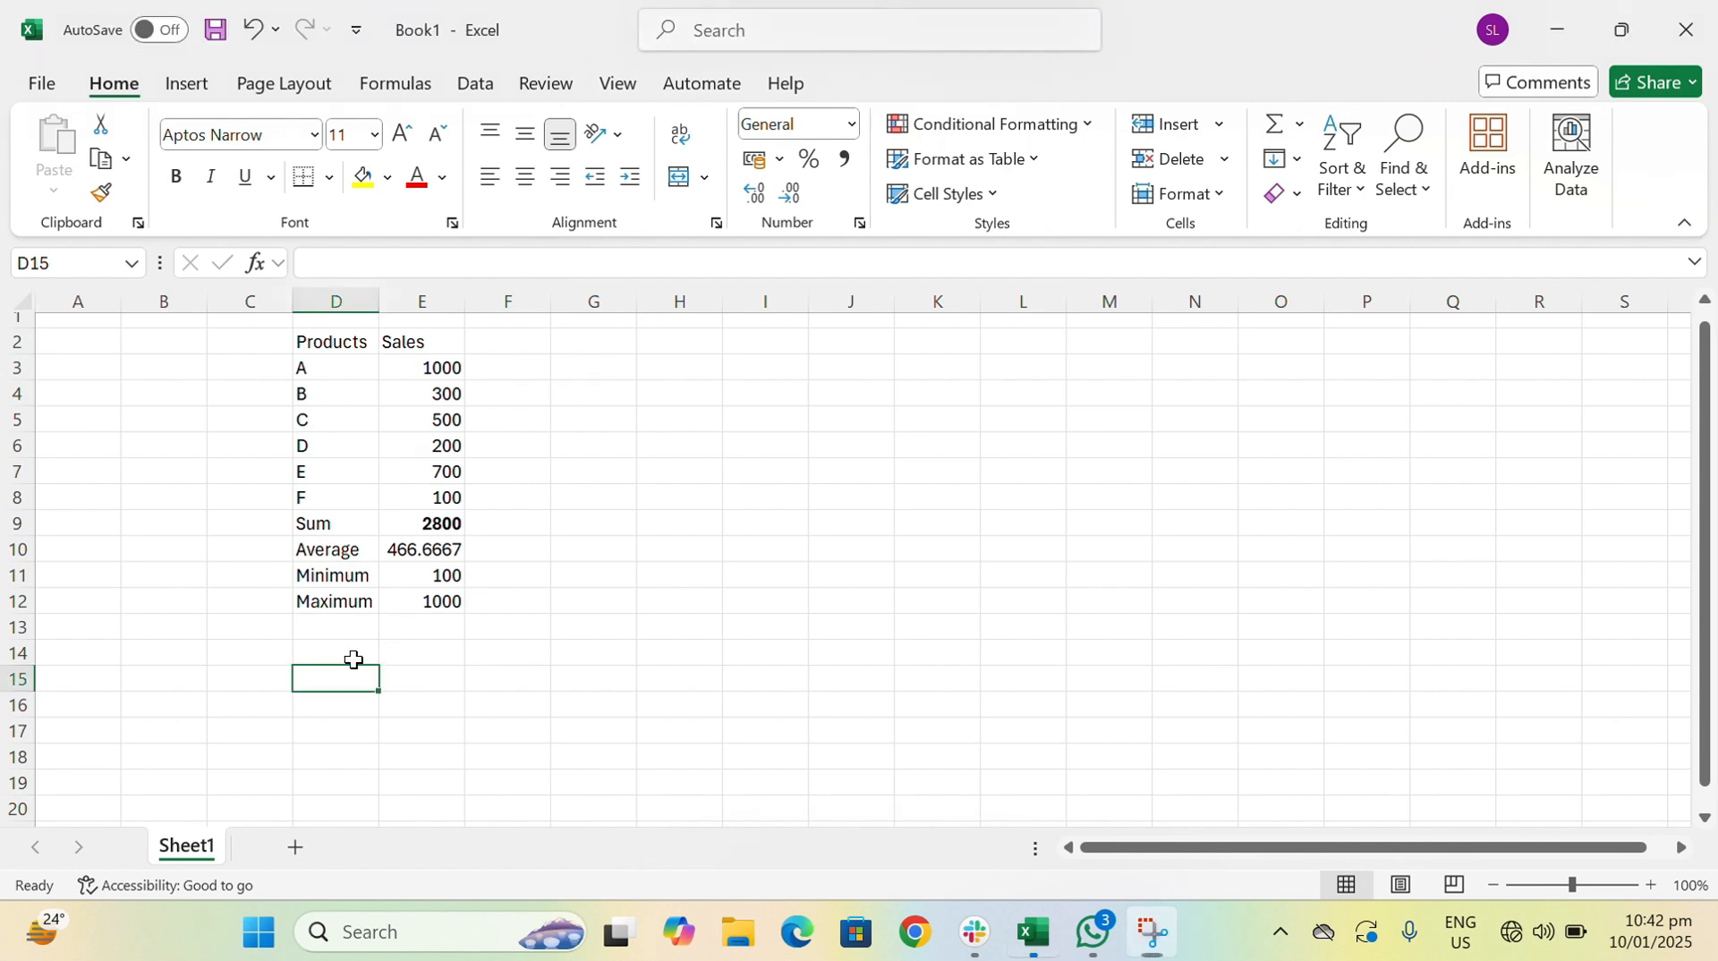
left_click(354, 659)
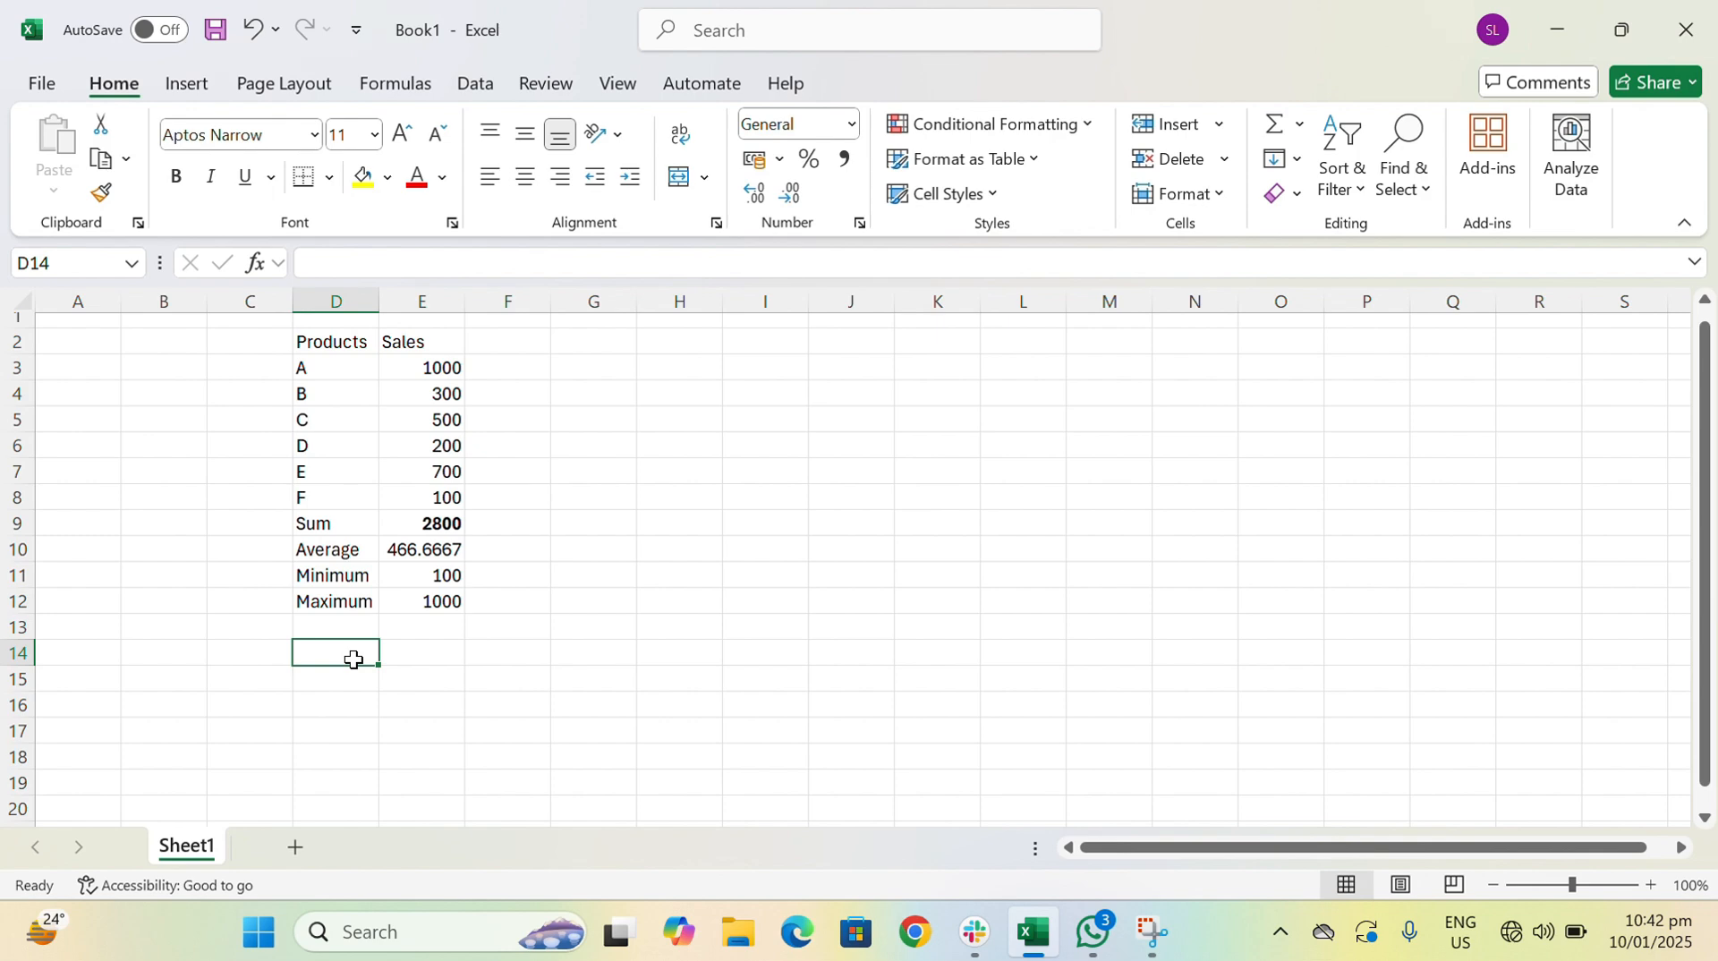
type("The")
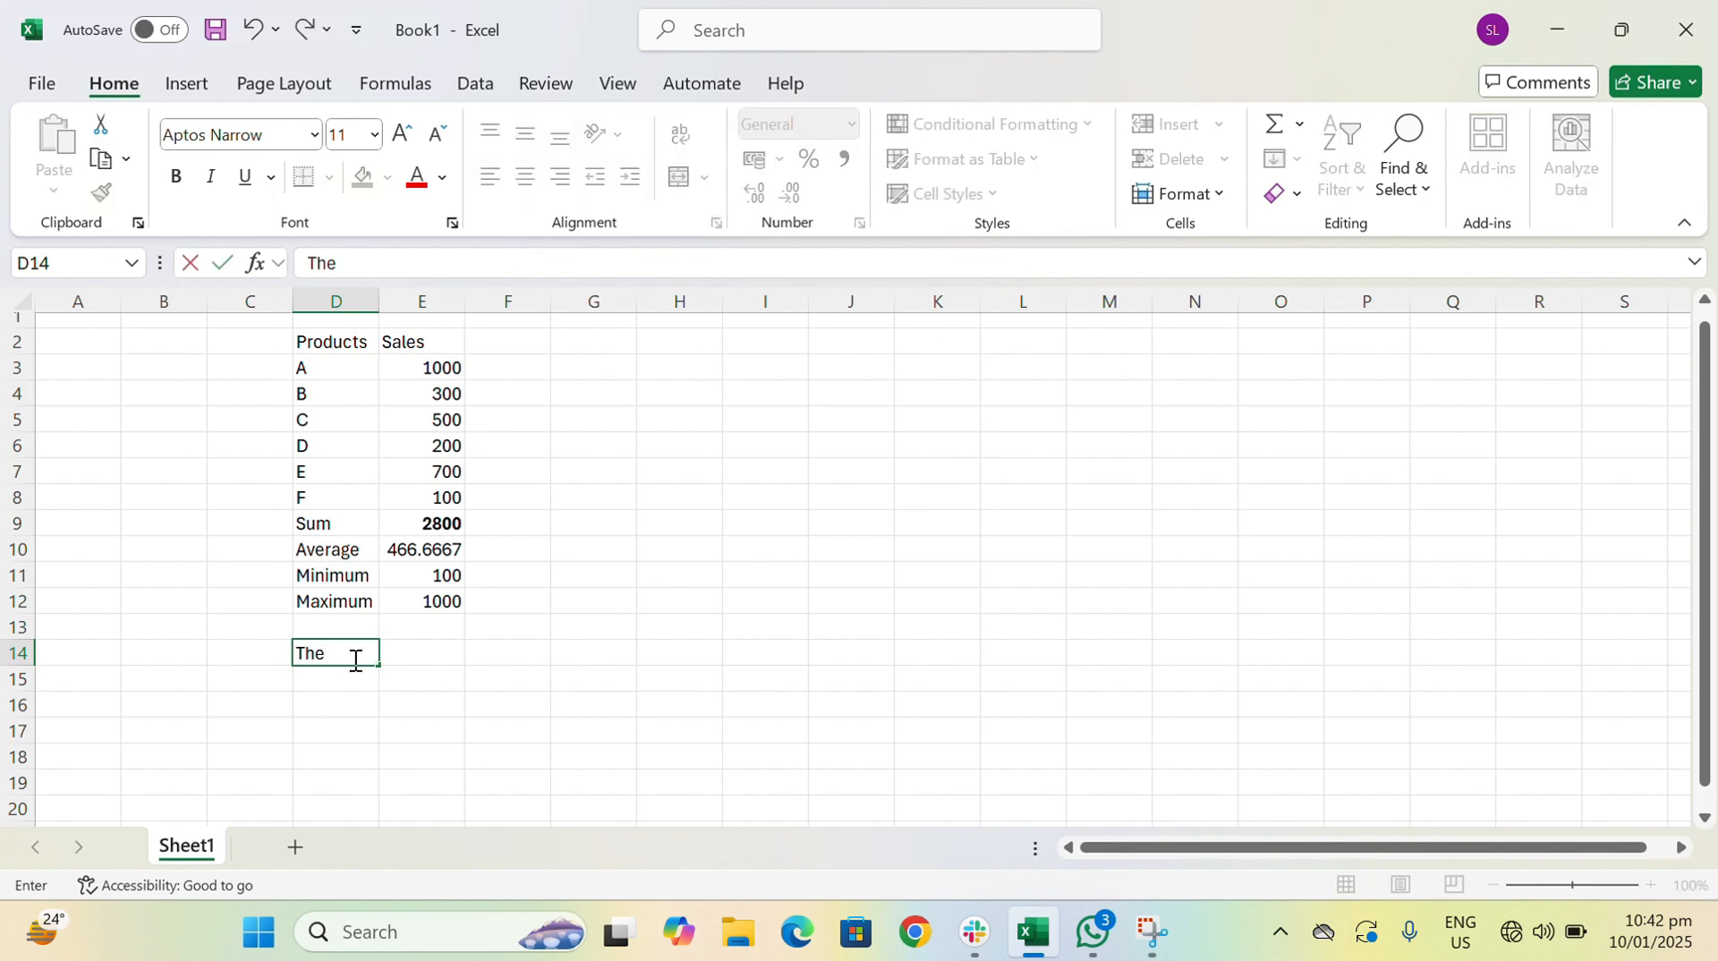
type(" company")
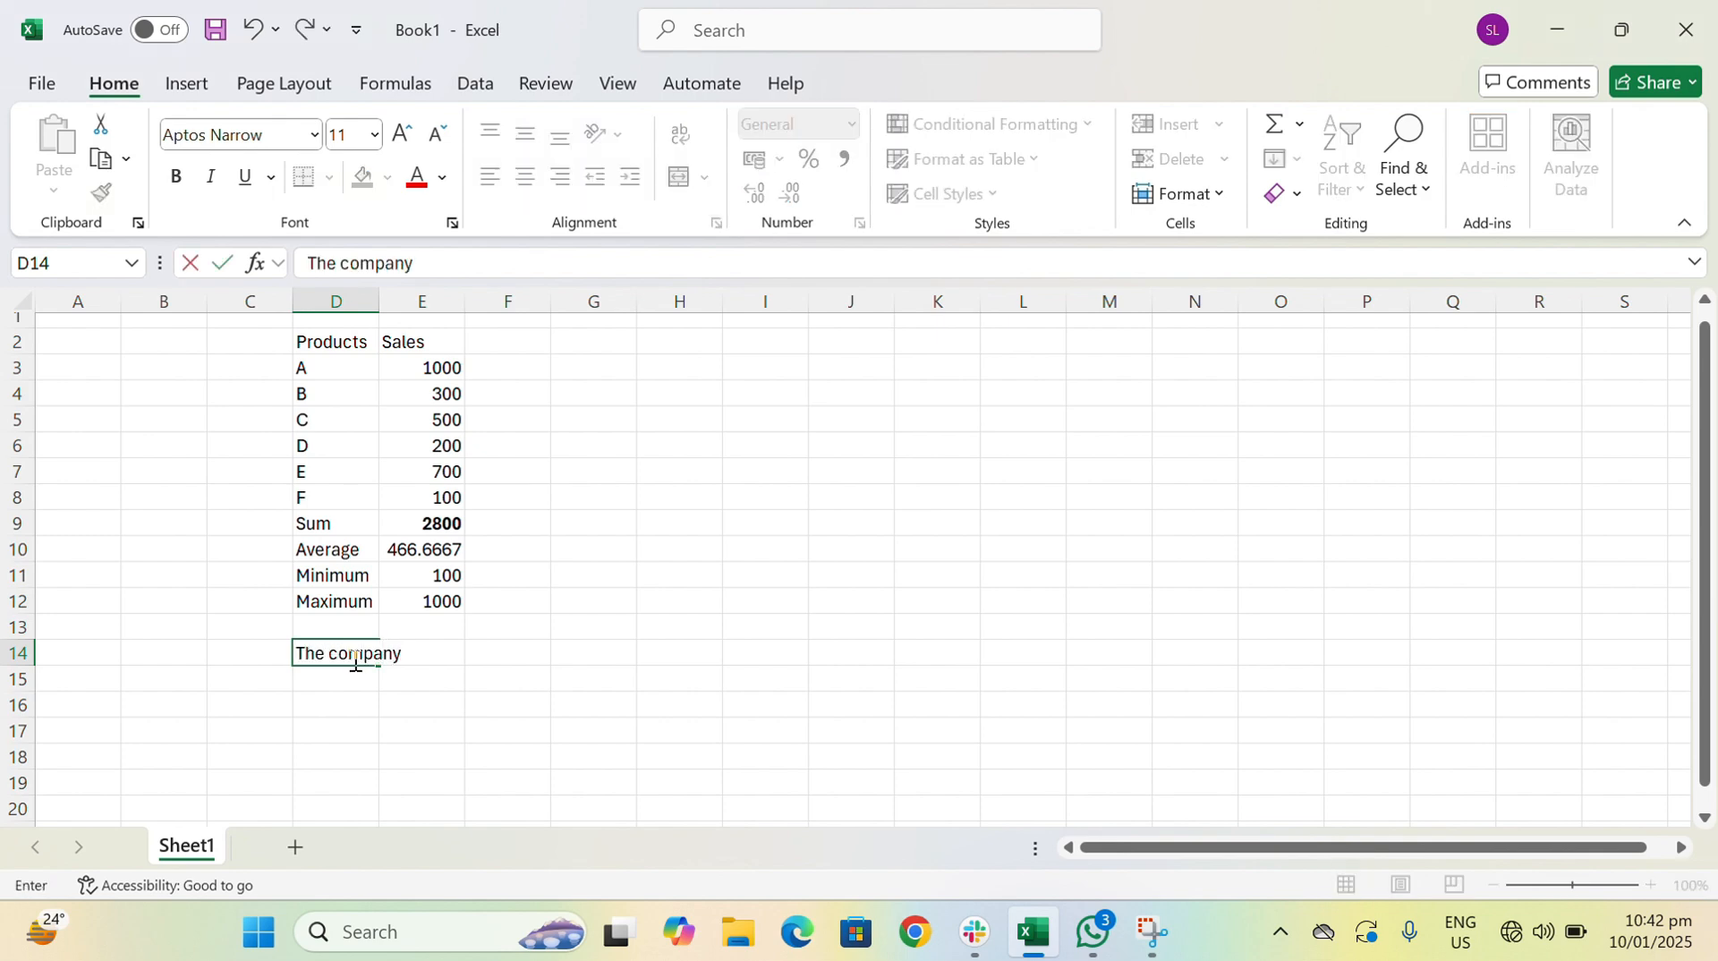
type(" is performa")
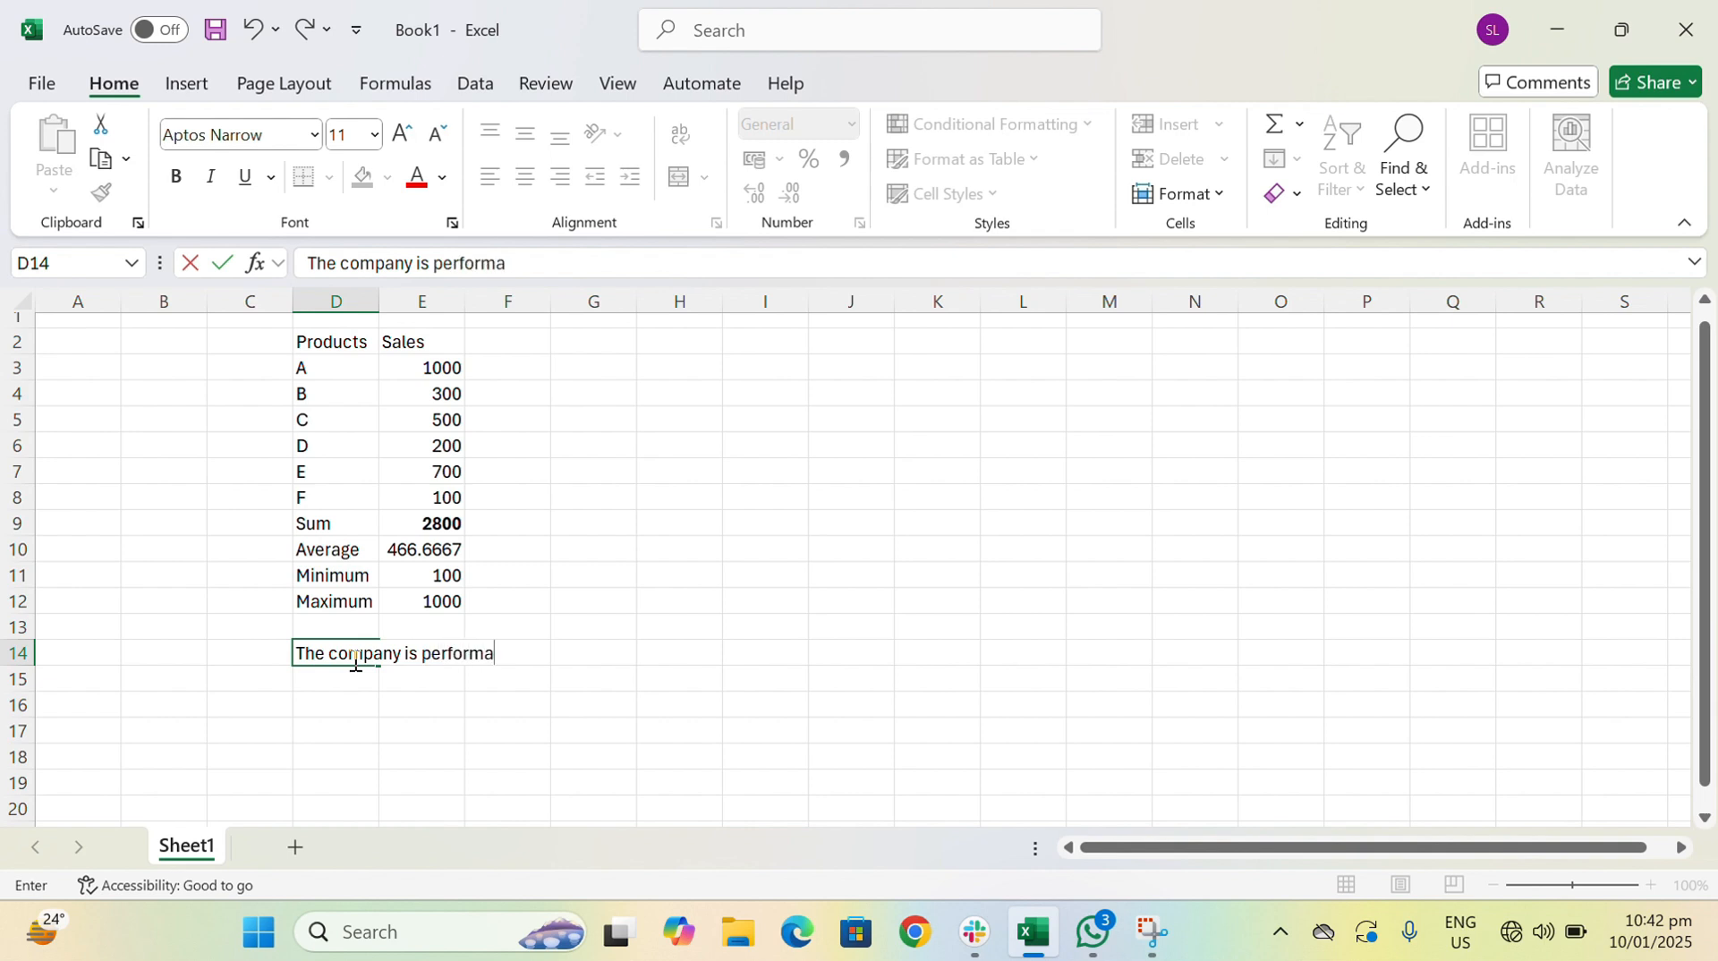
type("ng Good or")
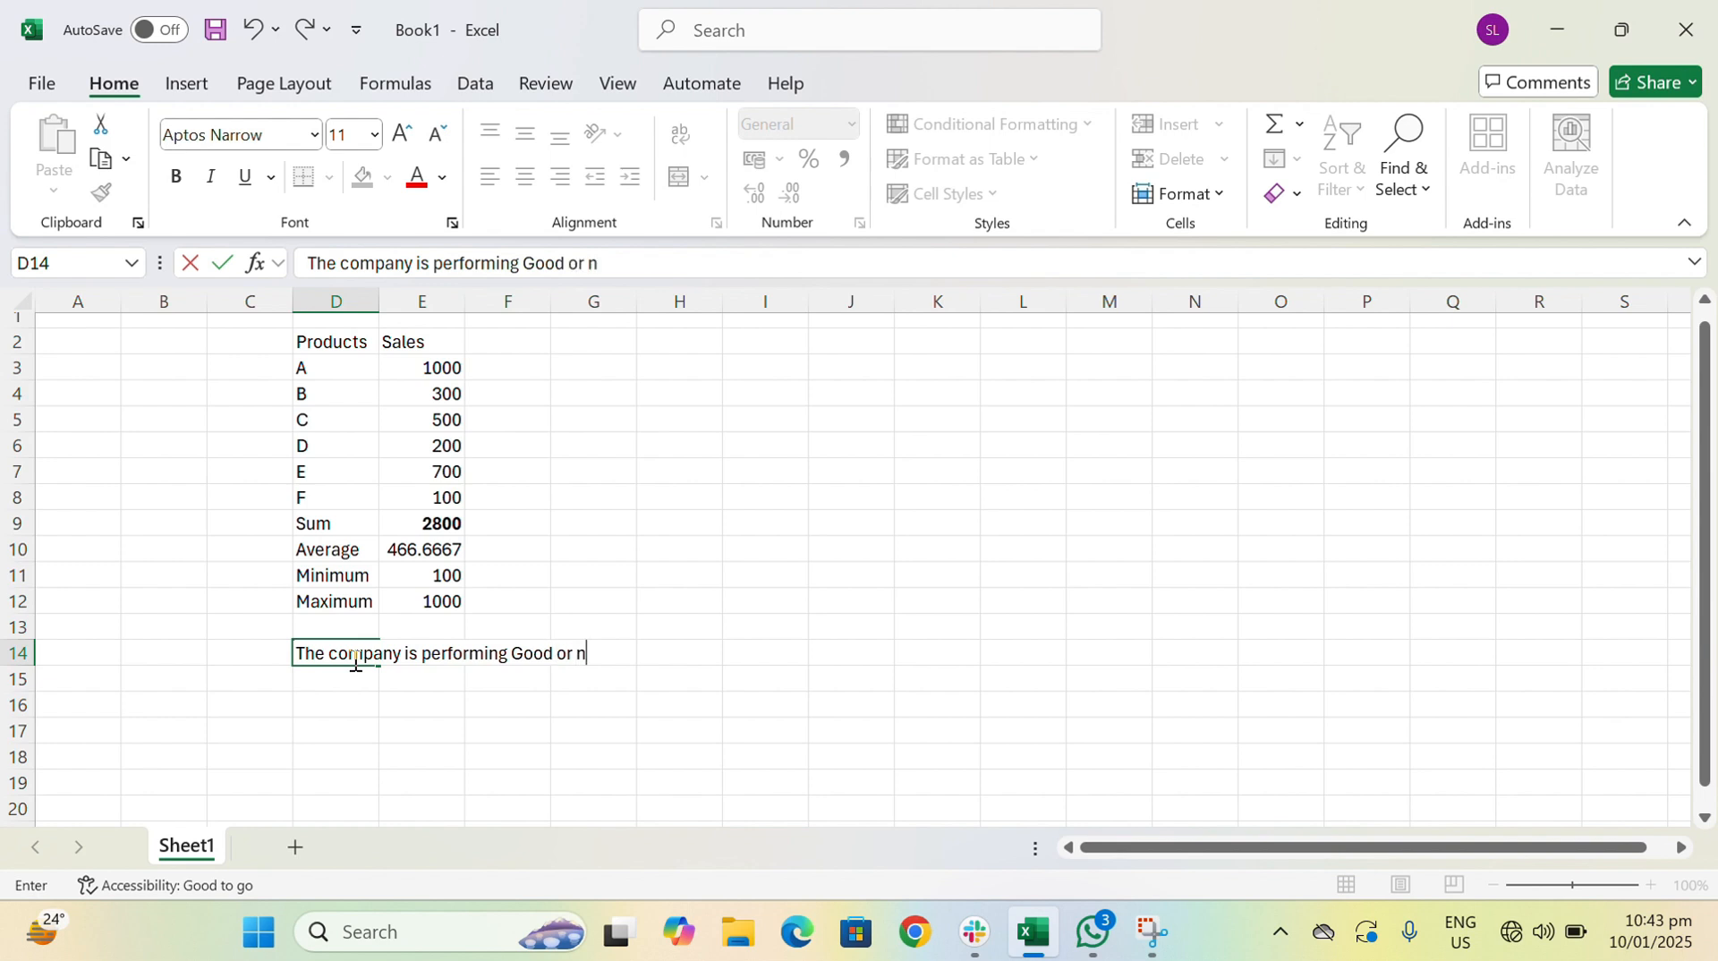
type(" not.")
key("ctrl+Return")
- Fit column D to its longest text and widen column E
key("Right")
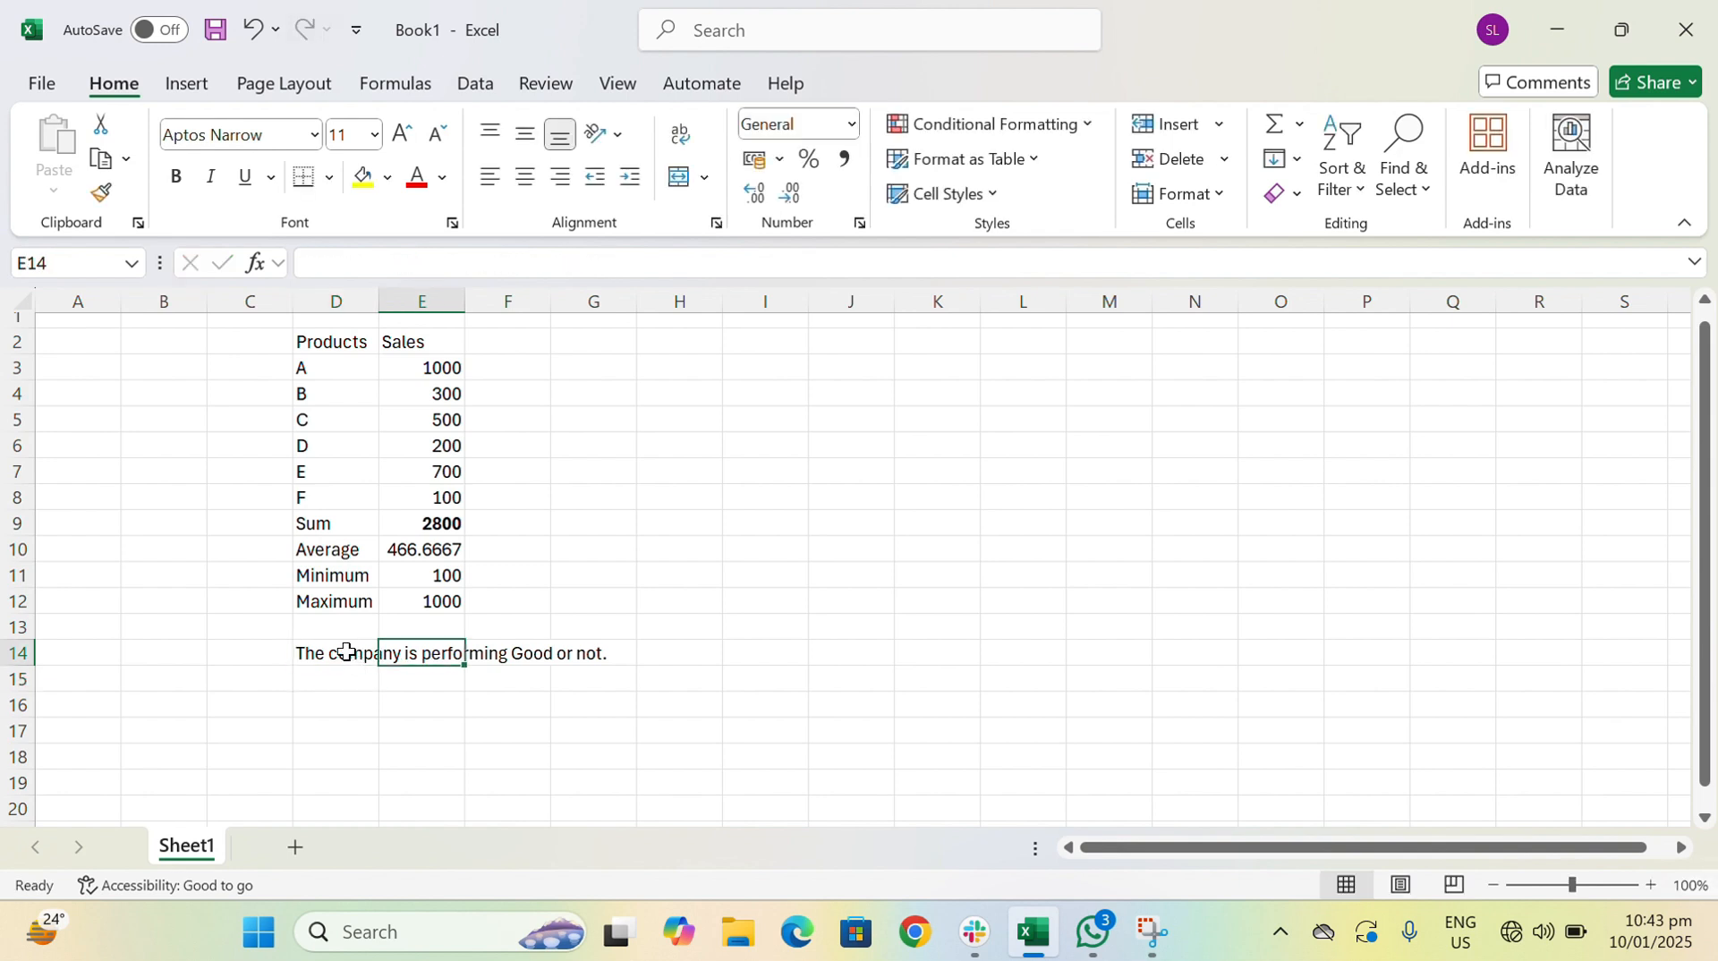
double_click(378, 302)
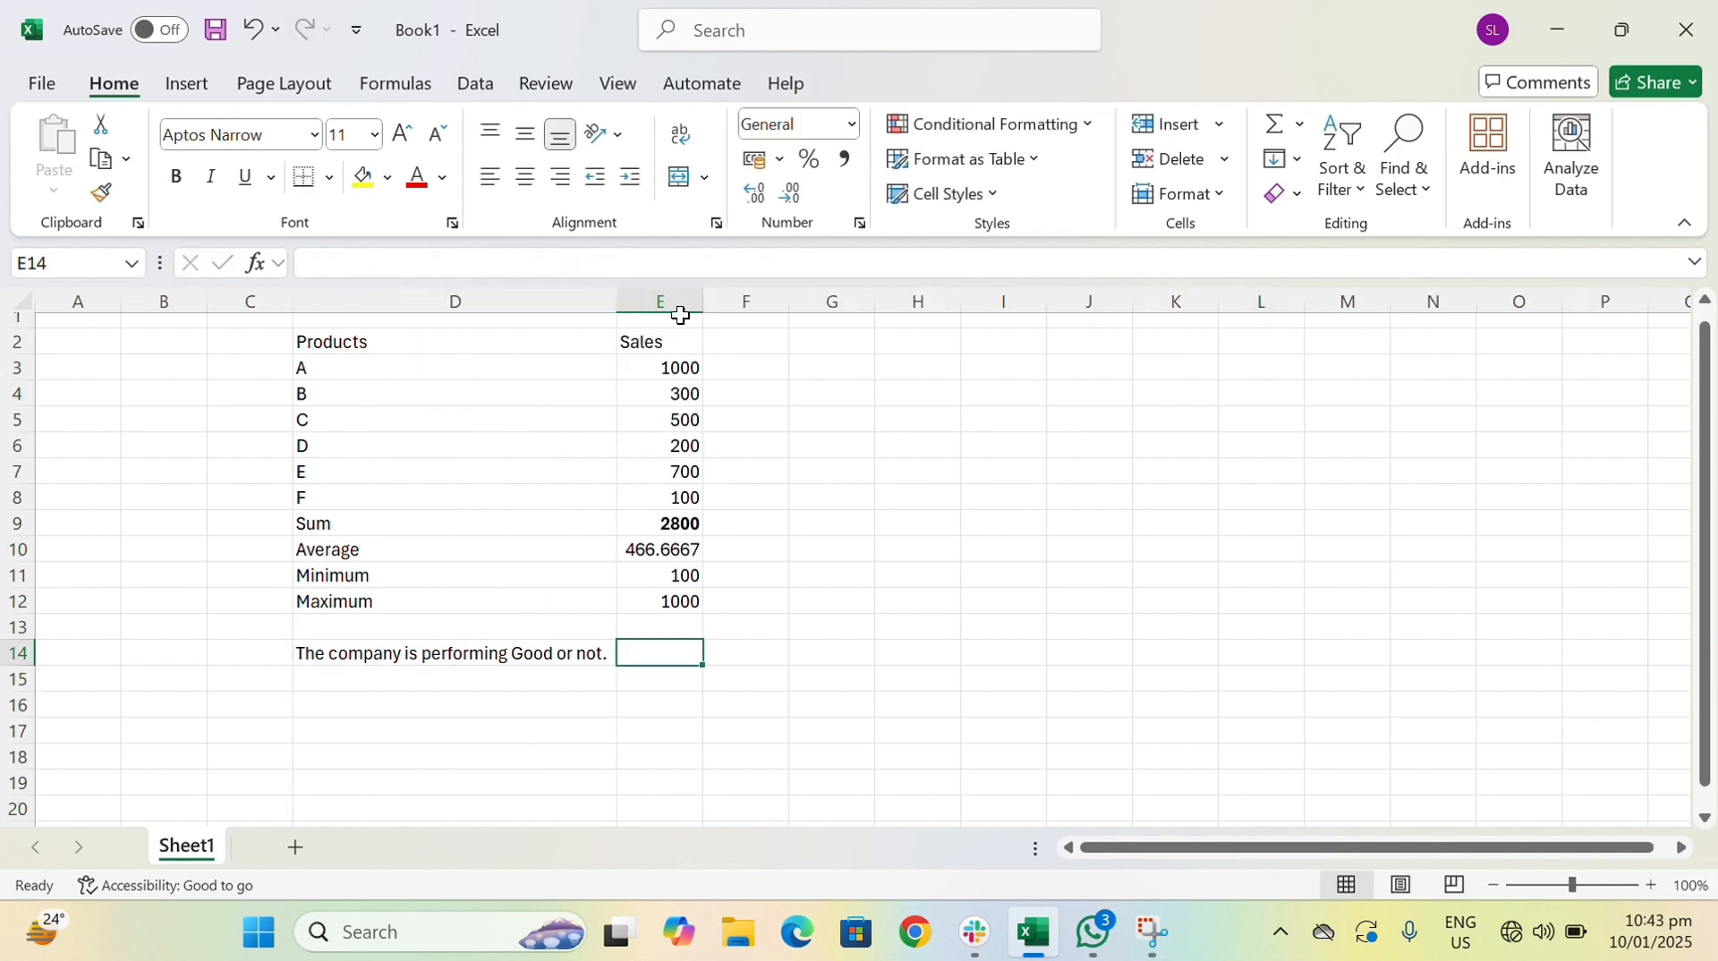
left_click_drag(704, 301, 761, 304)
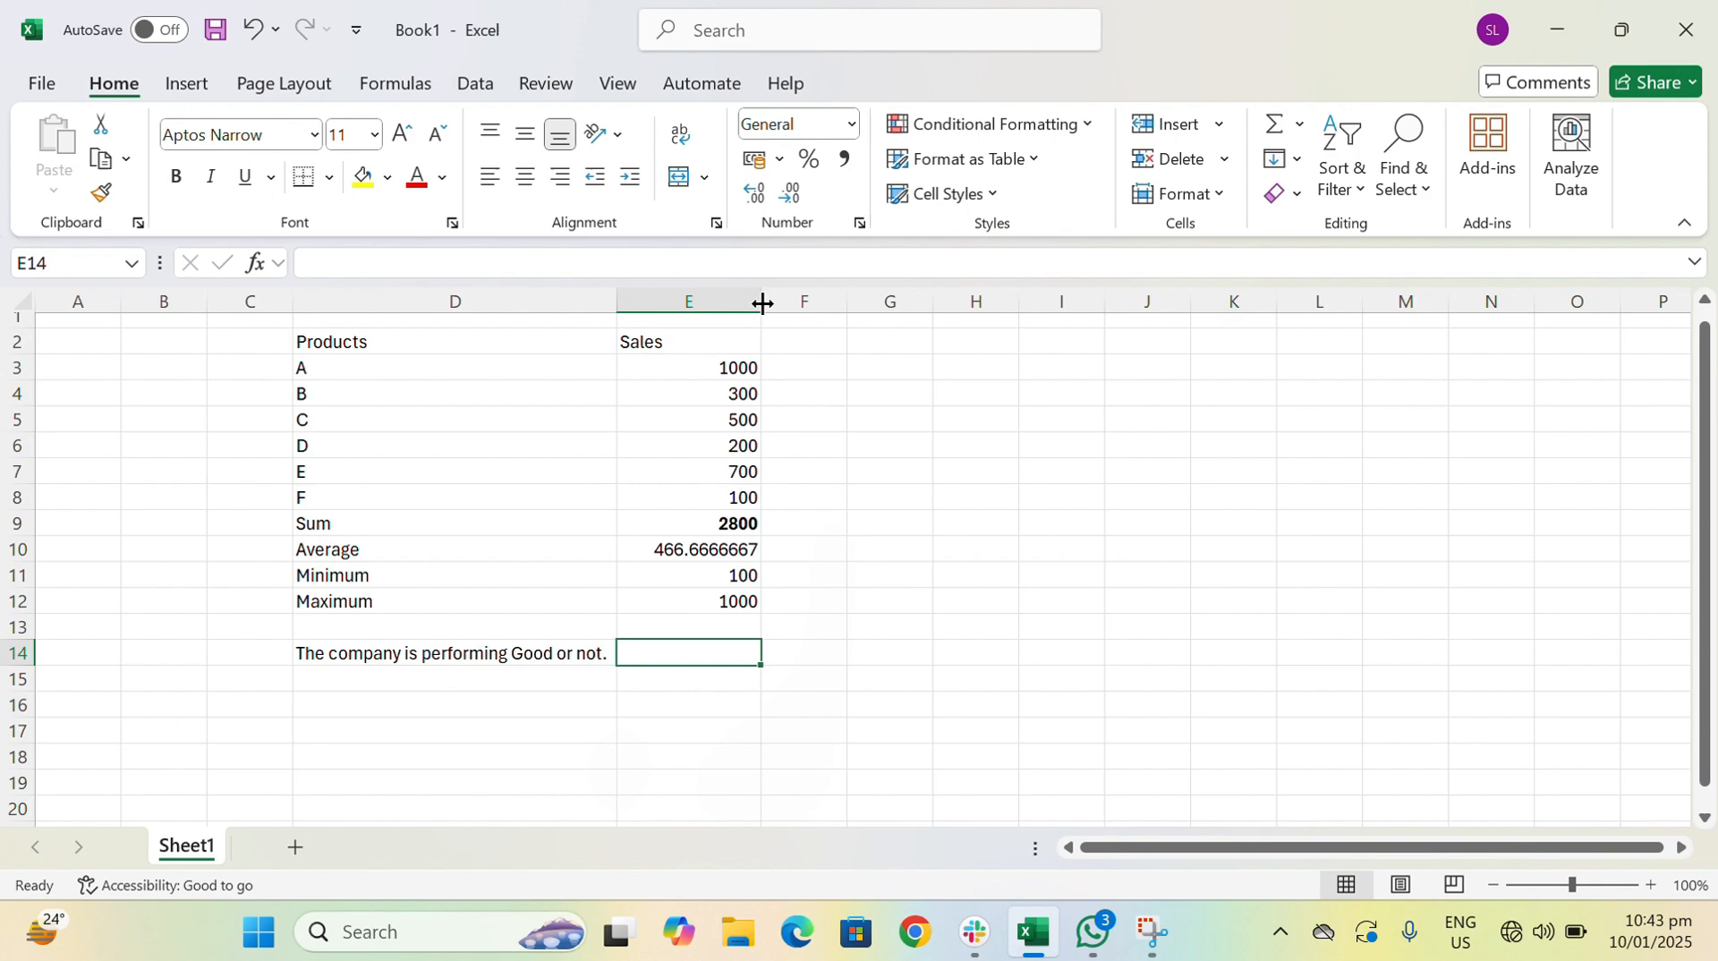
- Apply the Comma Style number format to the average in cell E10
left_click(699, 549)
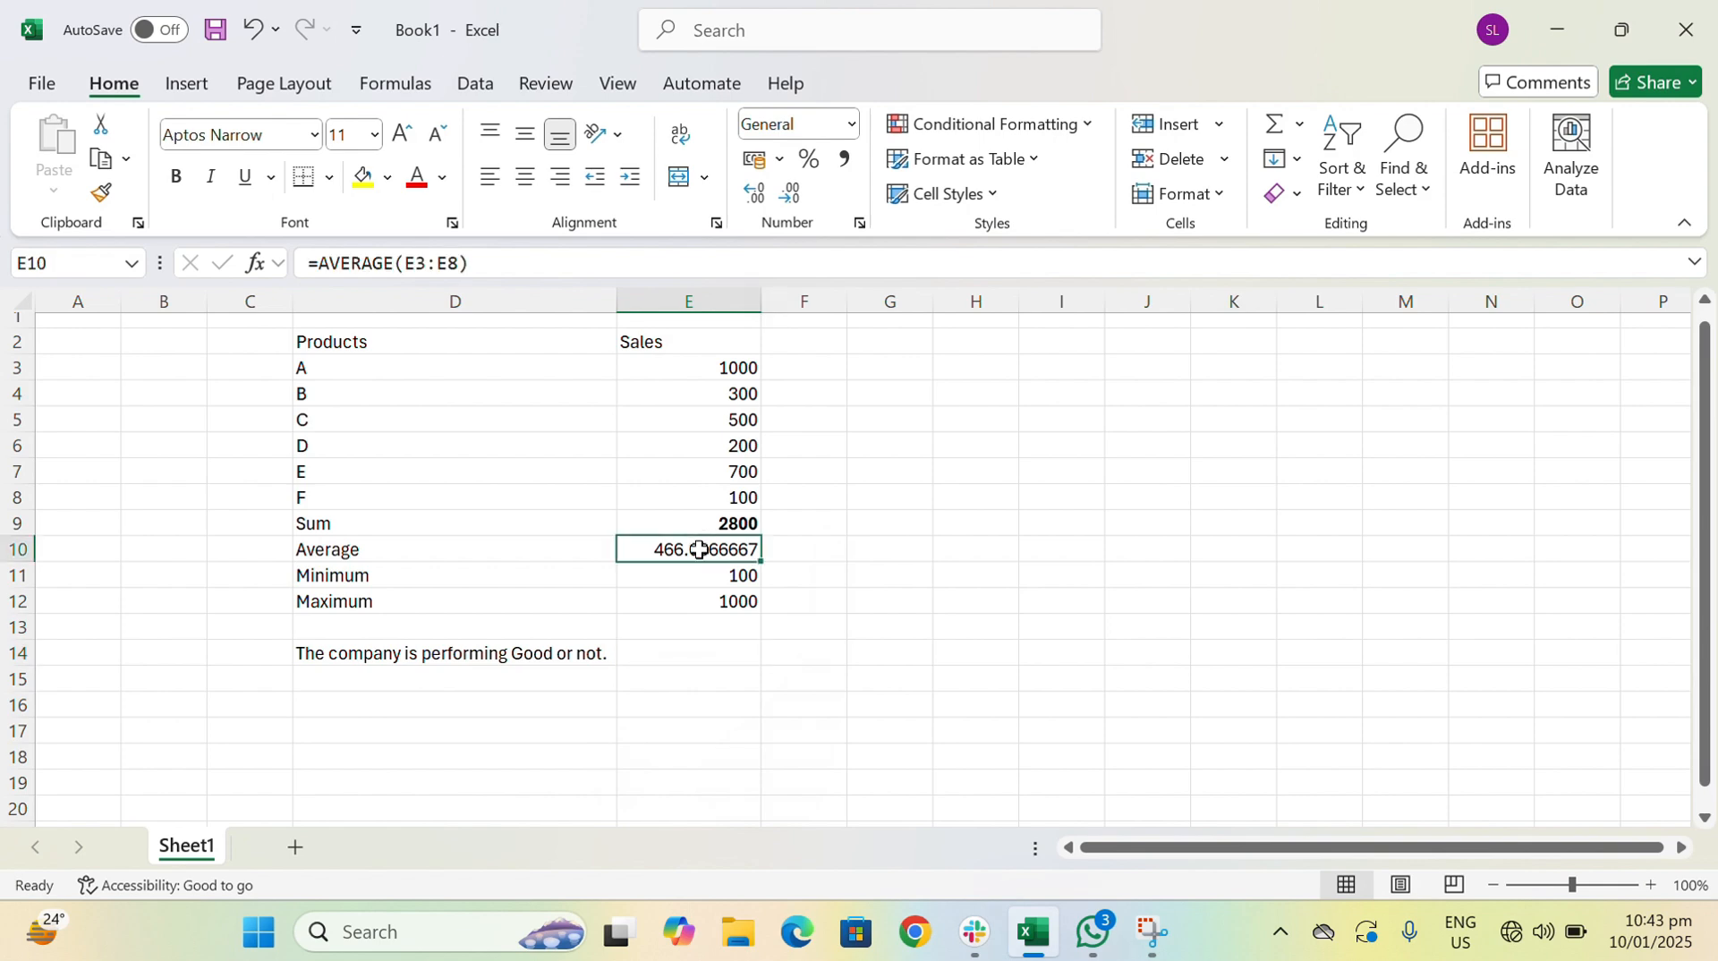
left_click(841, 163)
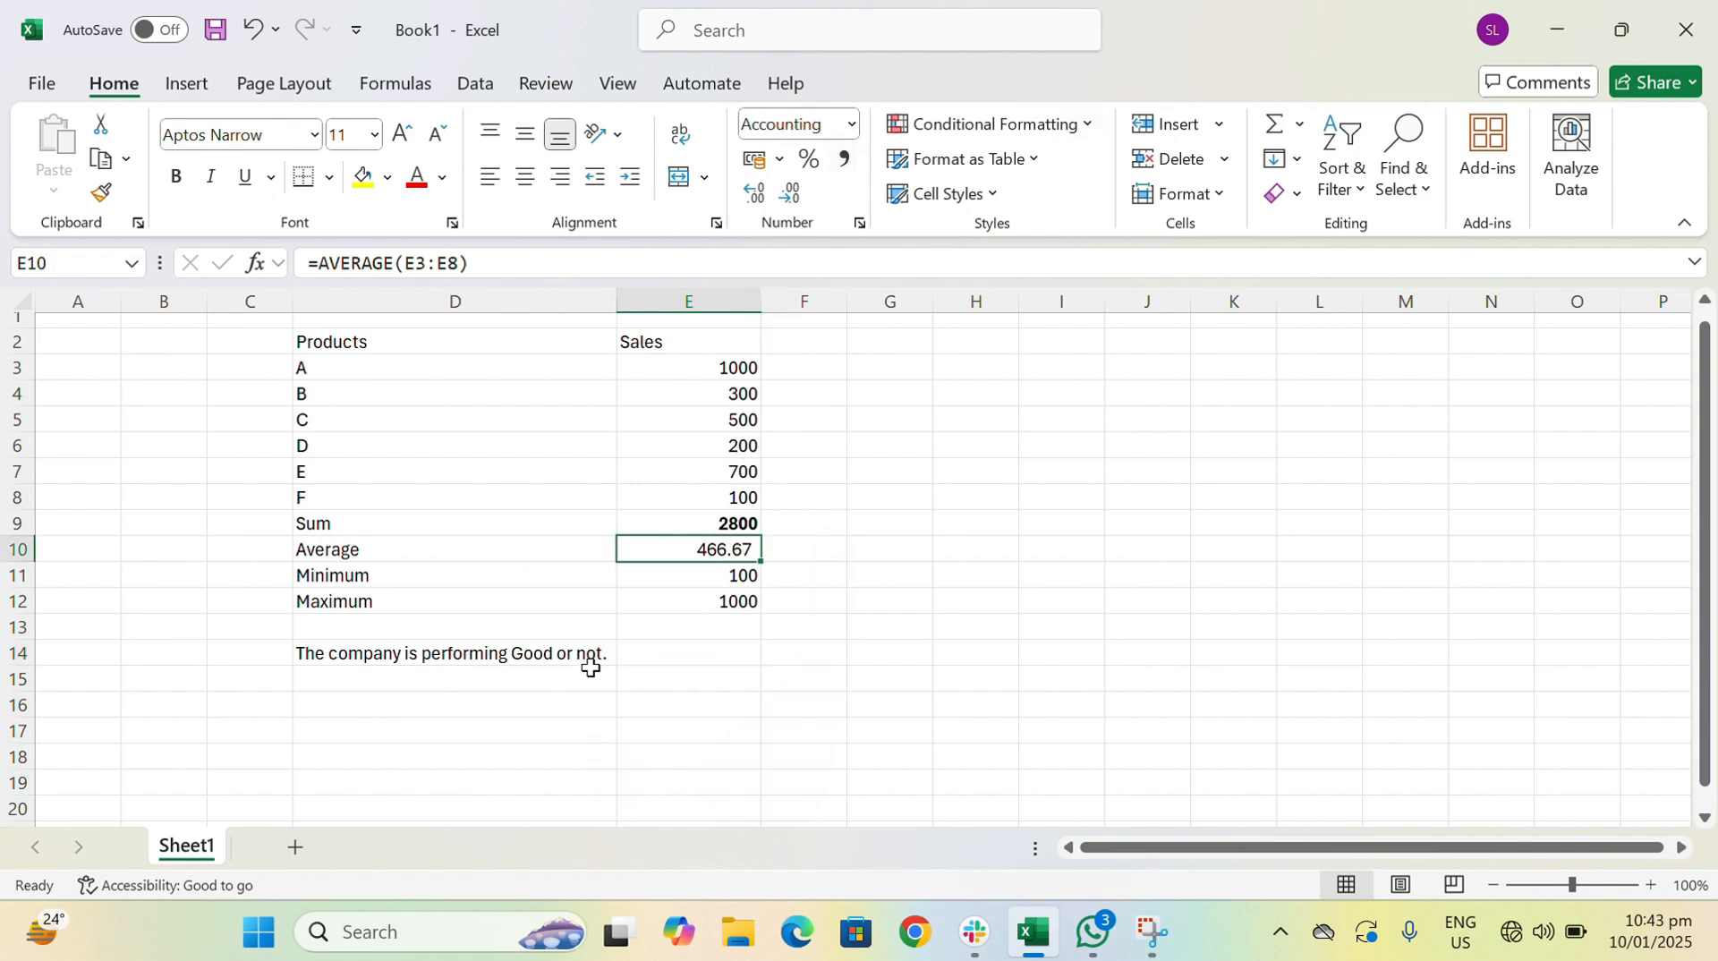
left_click(673, 657)
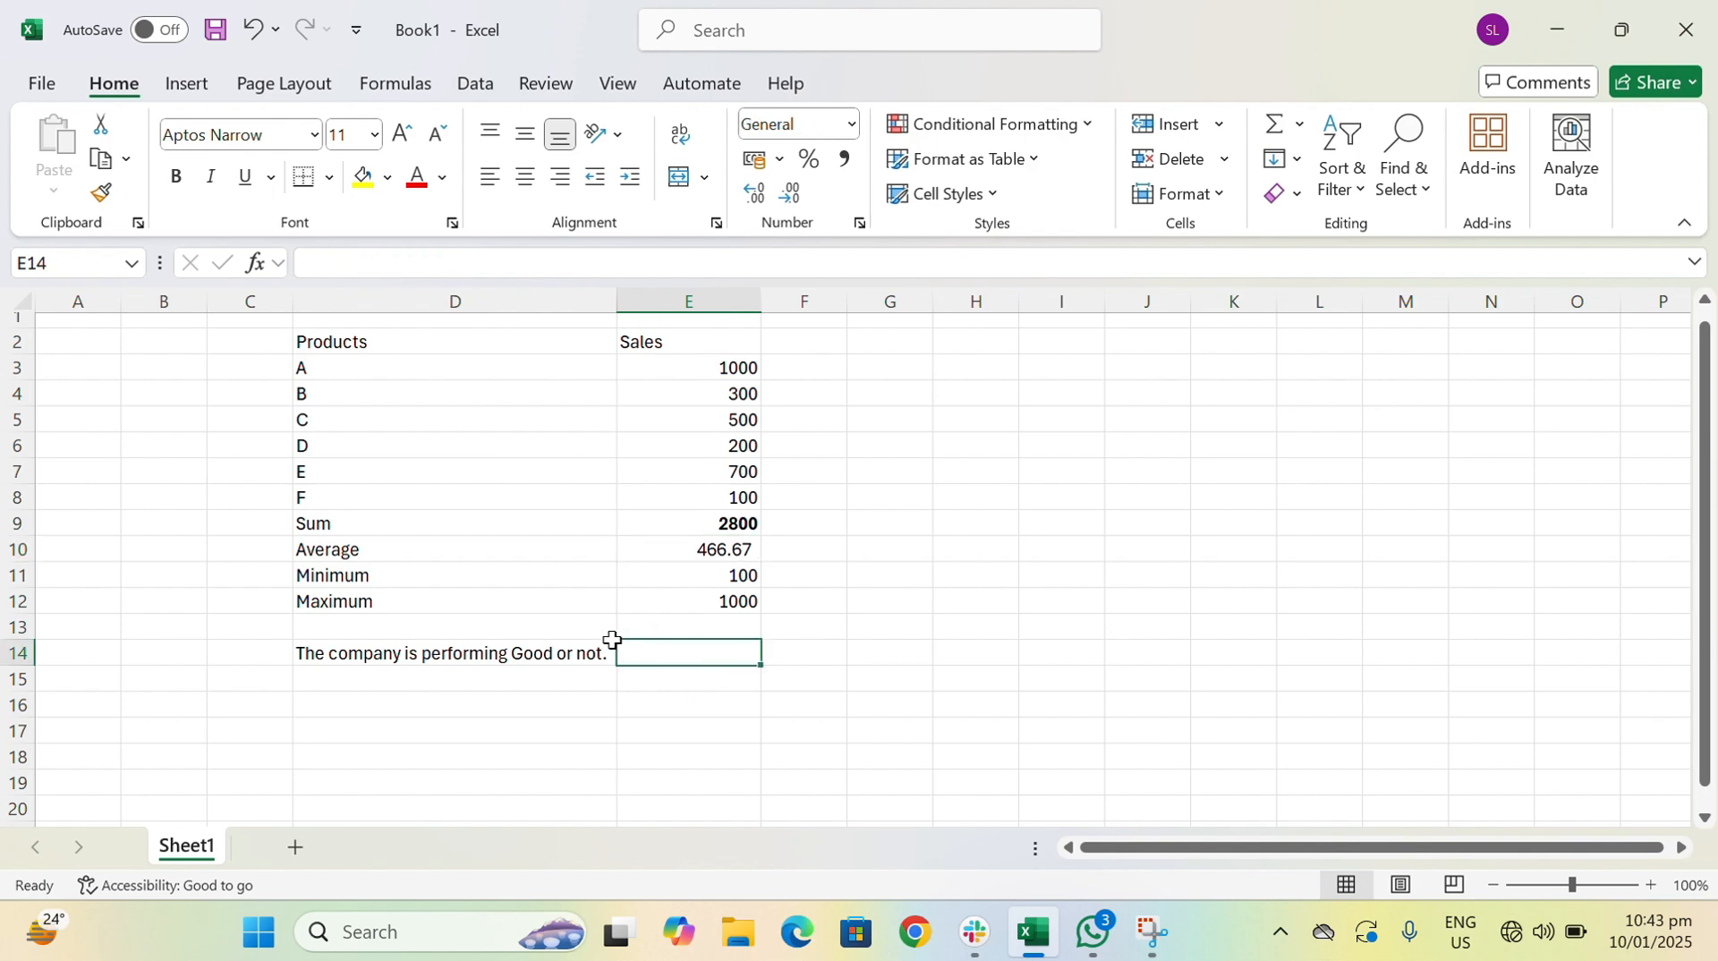
- Judge the company's performance from the average in cell E14 with the formula =IF(E10>=500,"Yes","No")
left_click_drag(553, 555, 700, 541)
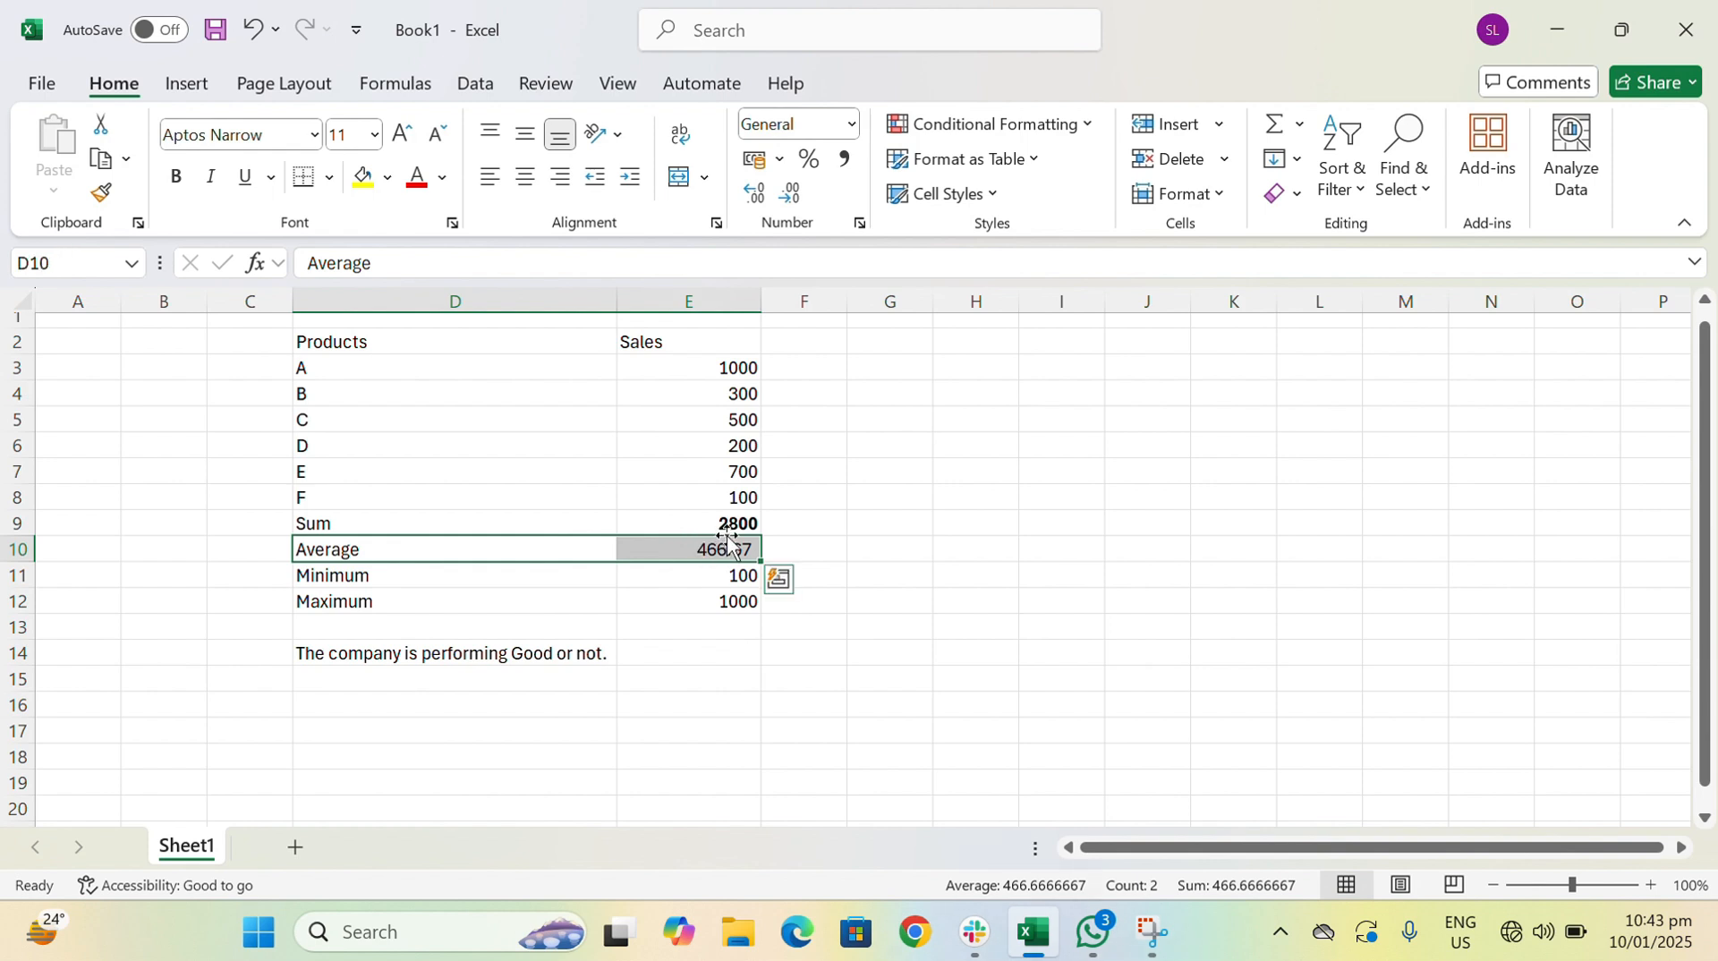
left_click(695, 651)
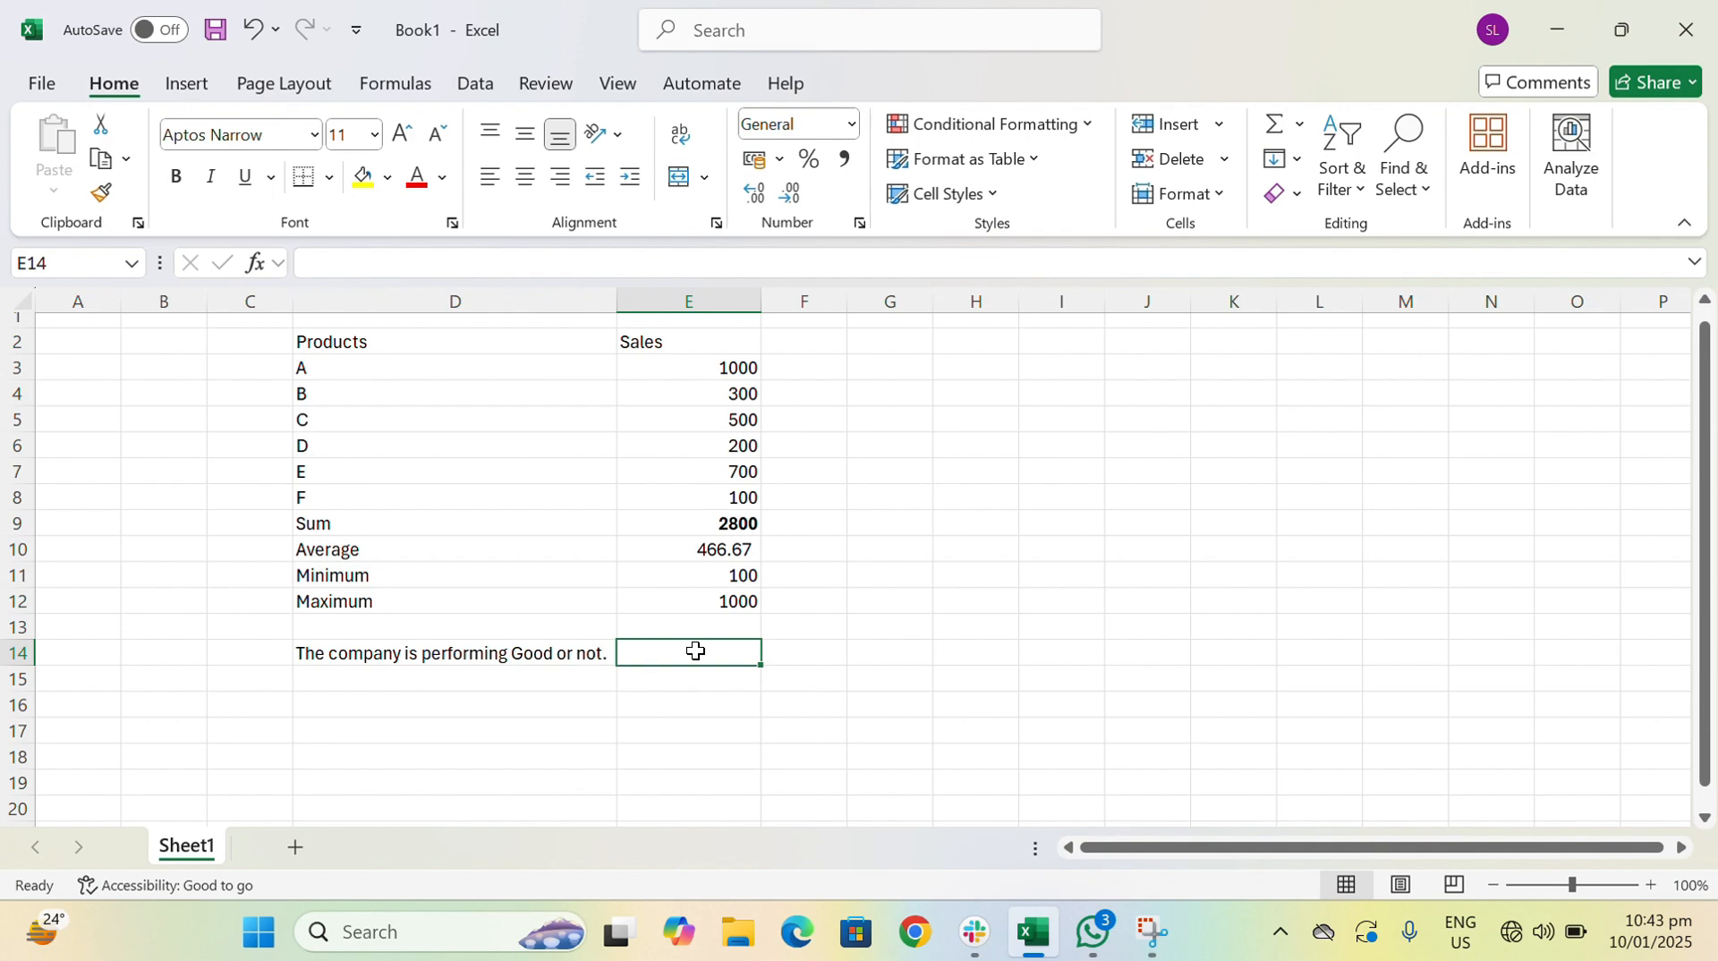
type("=")
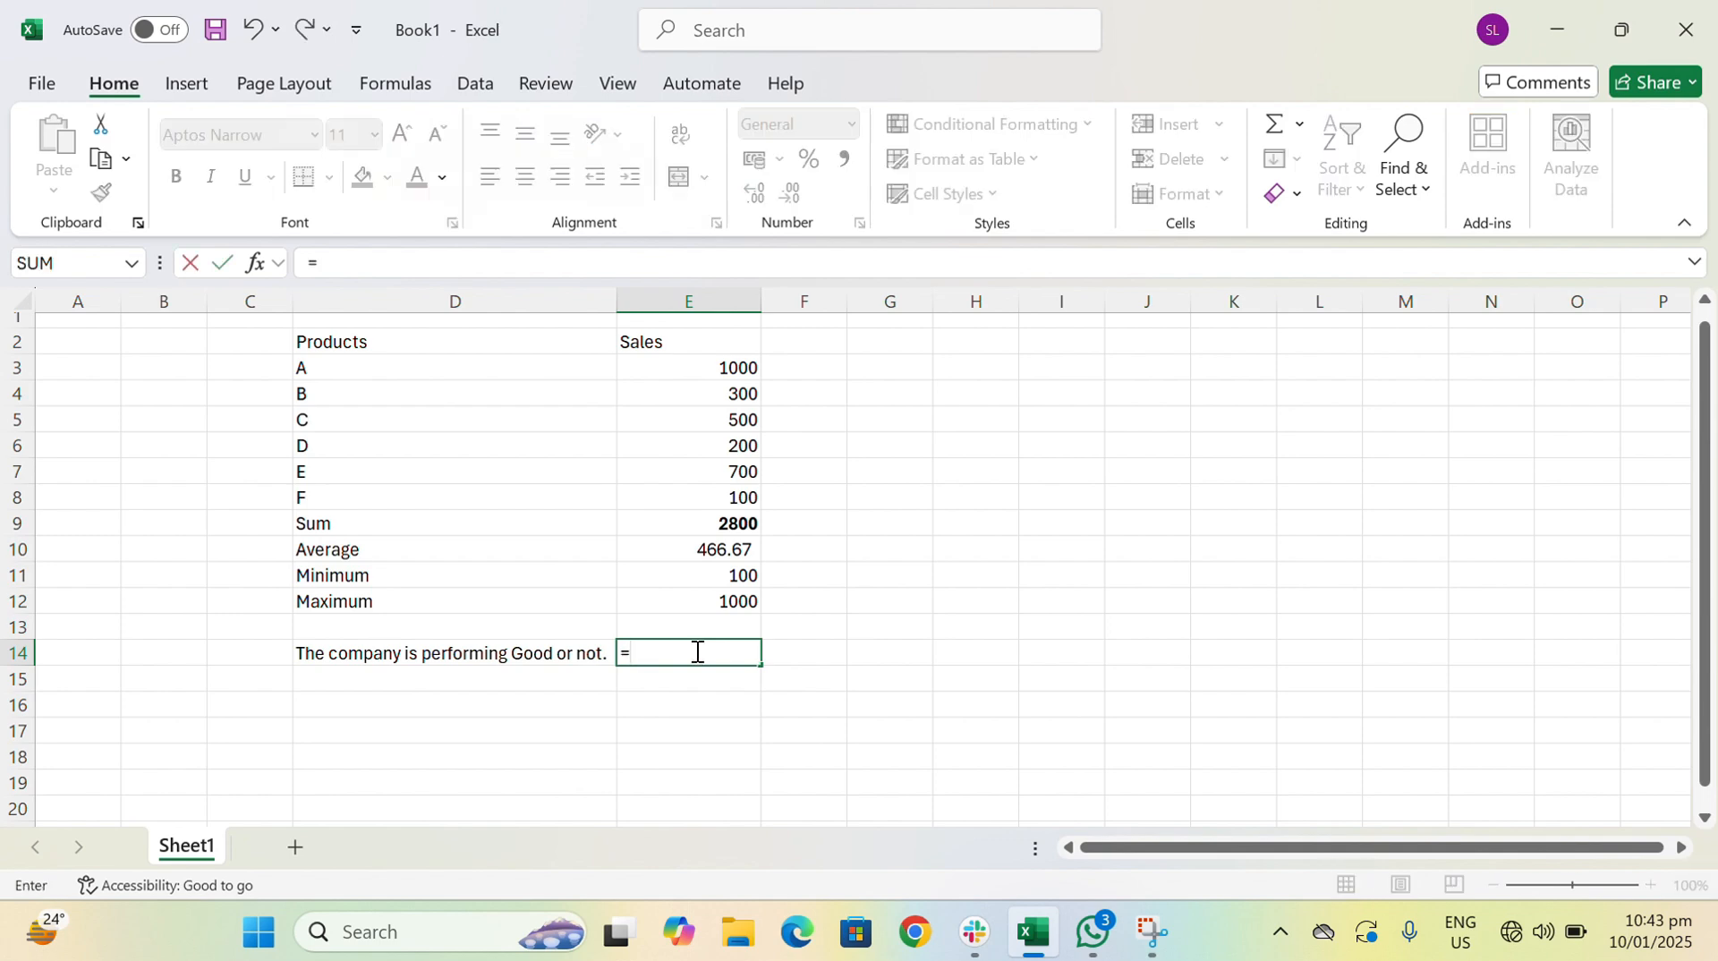
type("if")
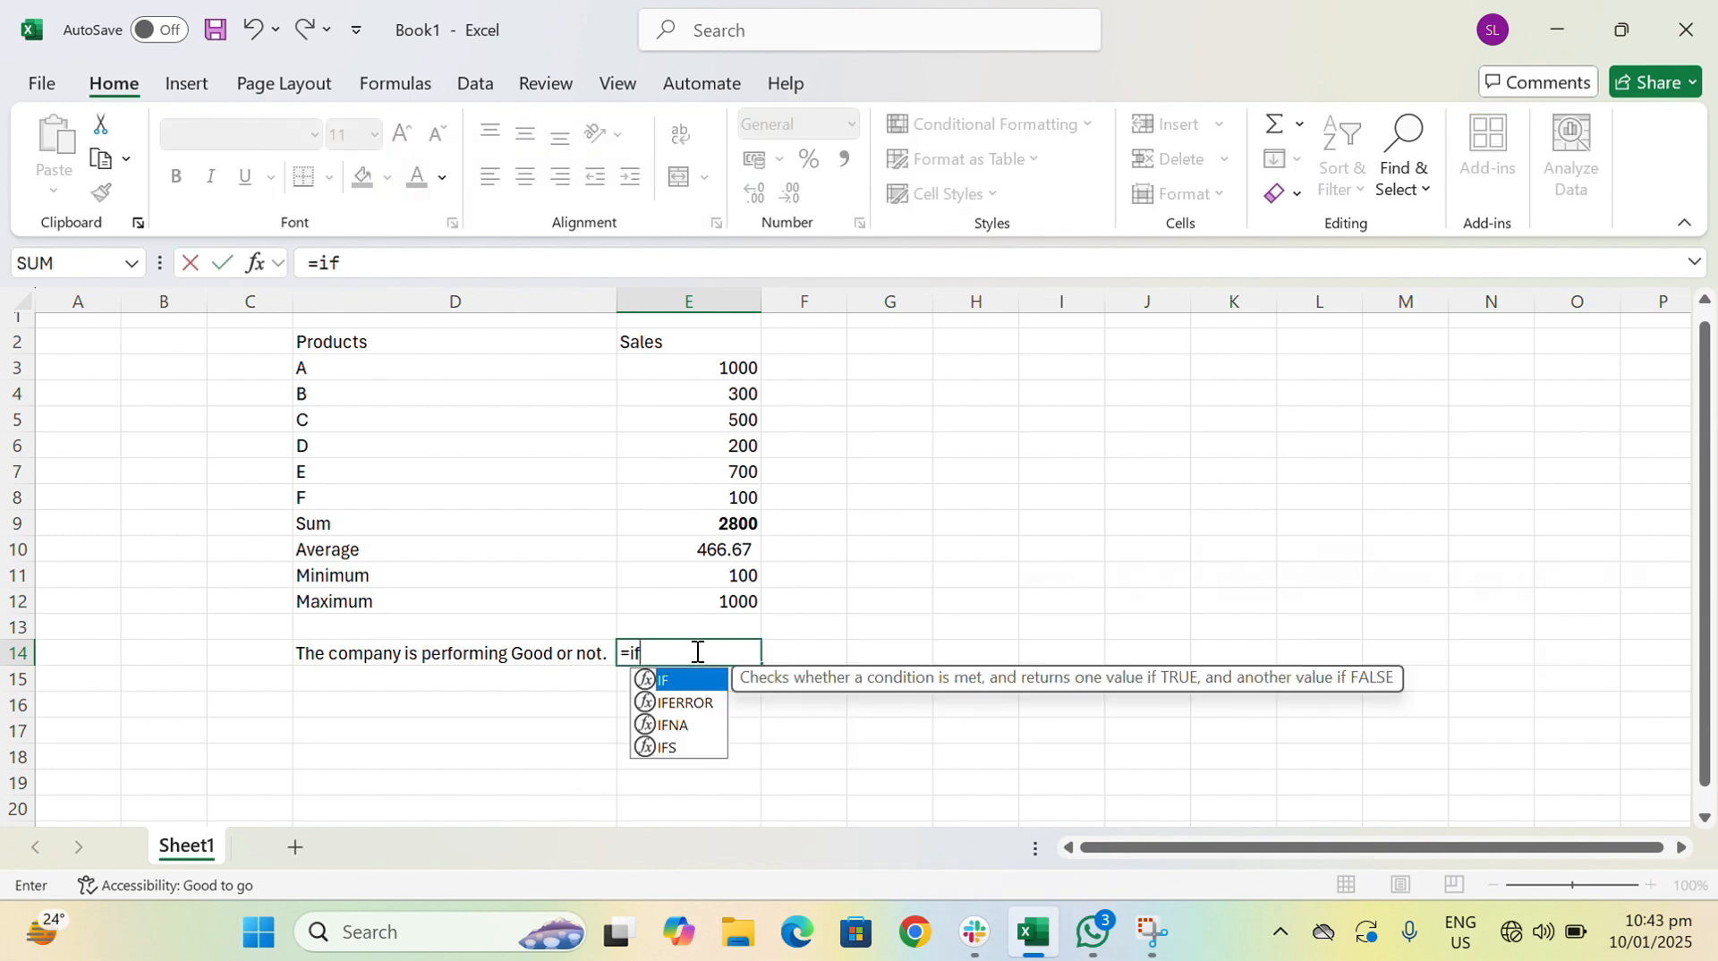
type("(")
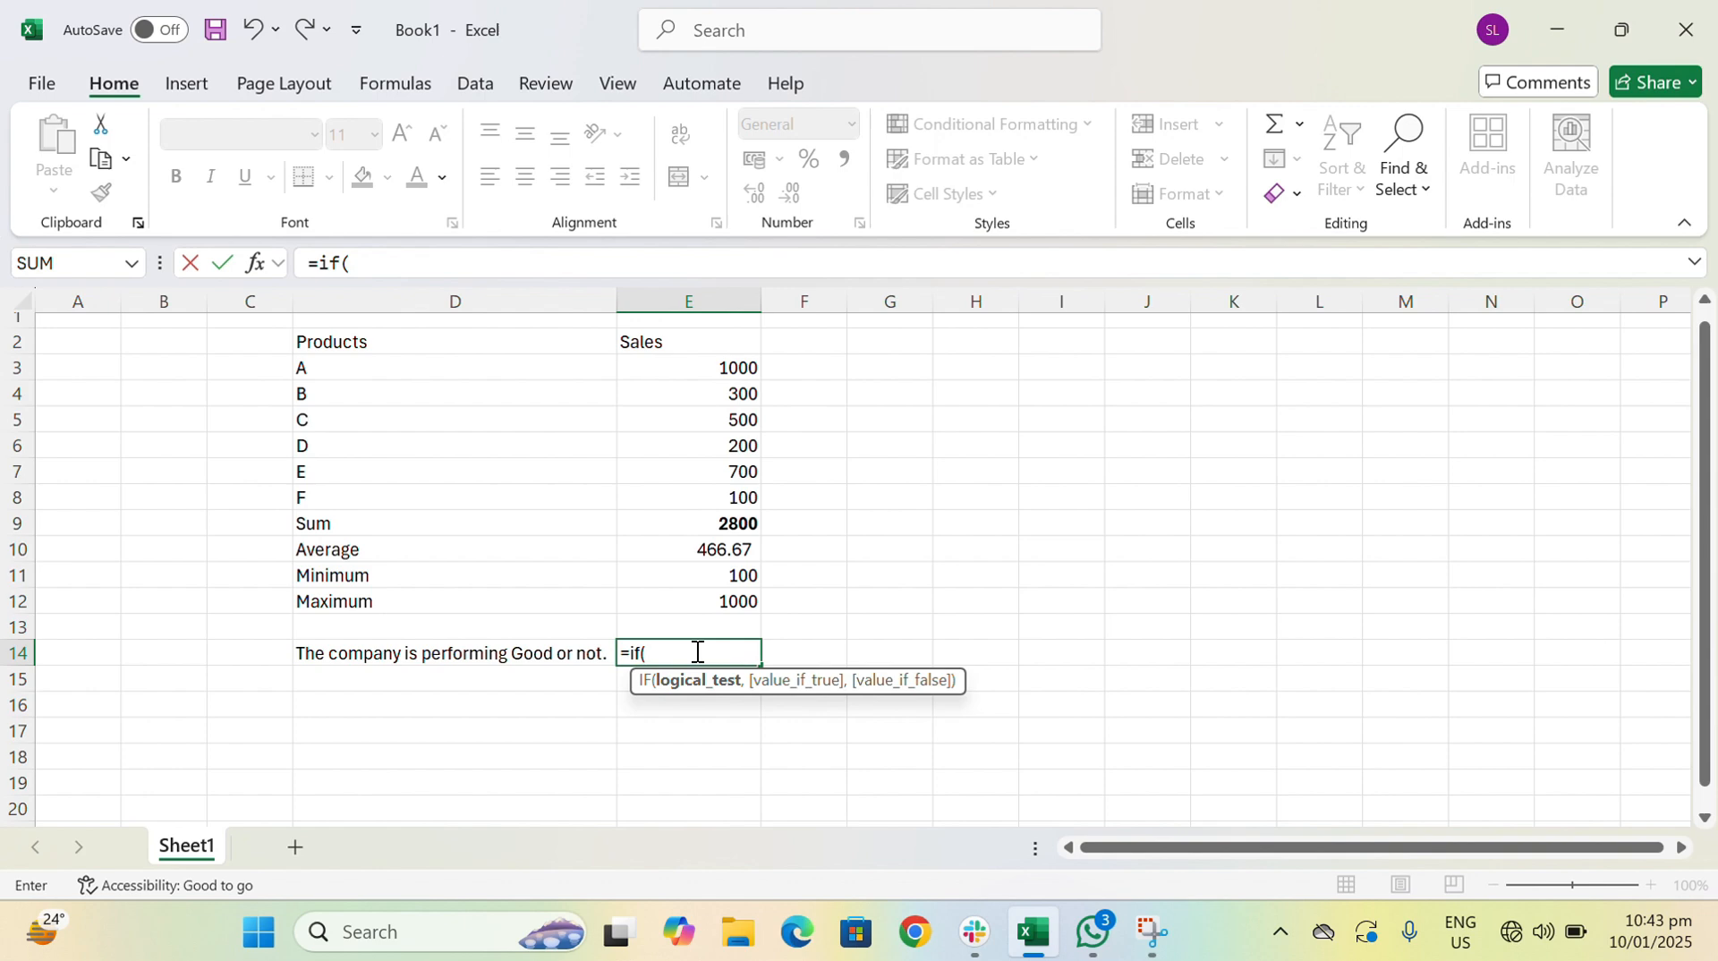
left_click(684, 551)
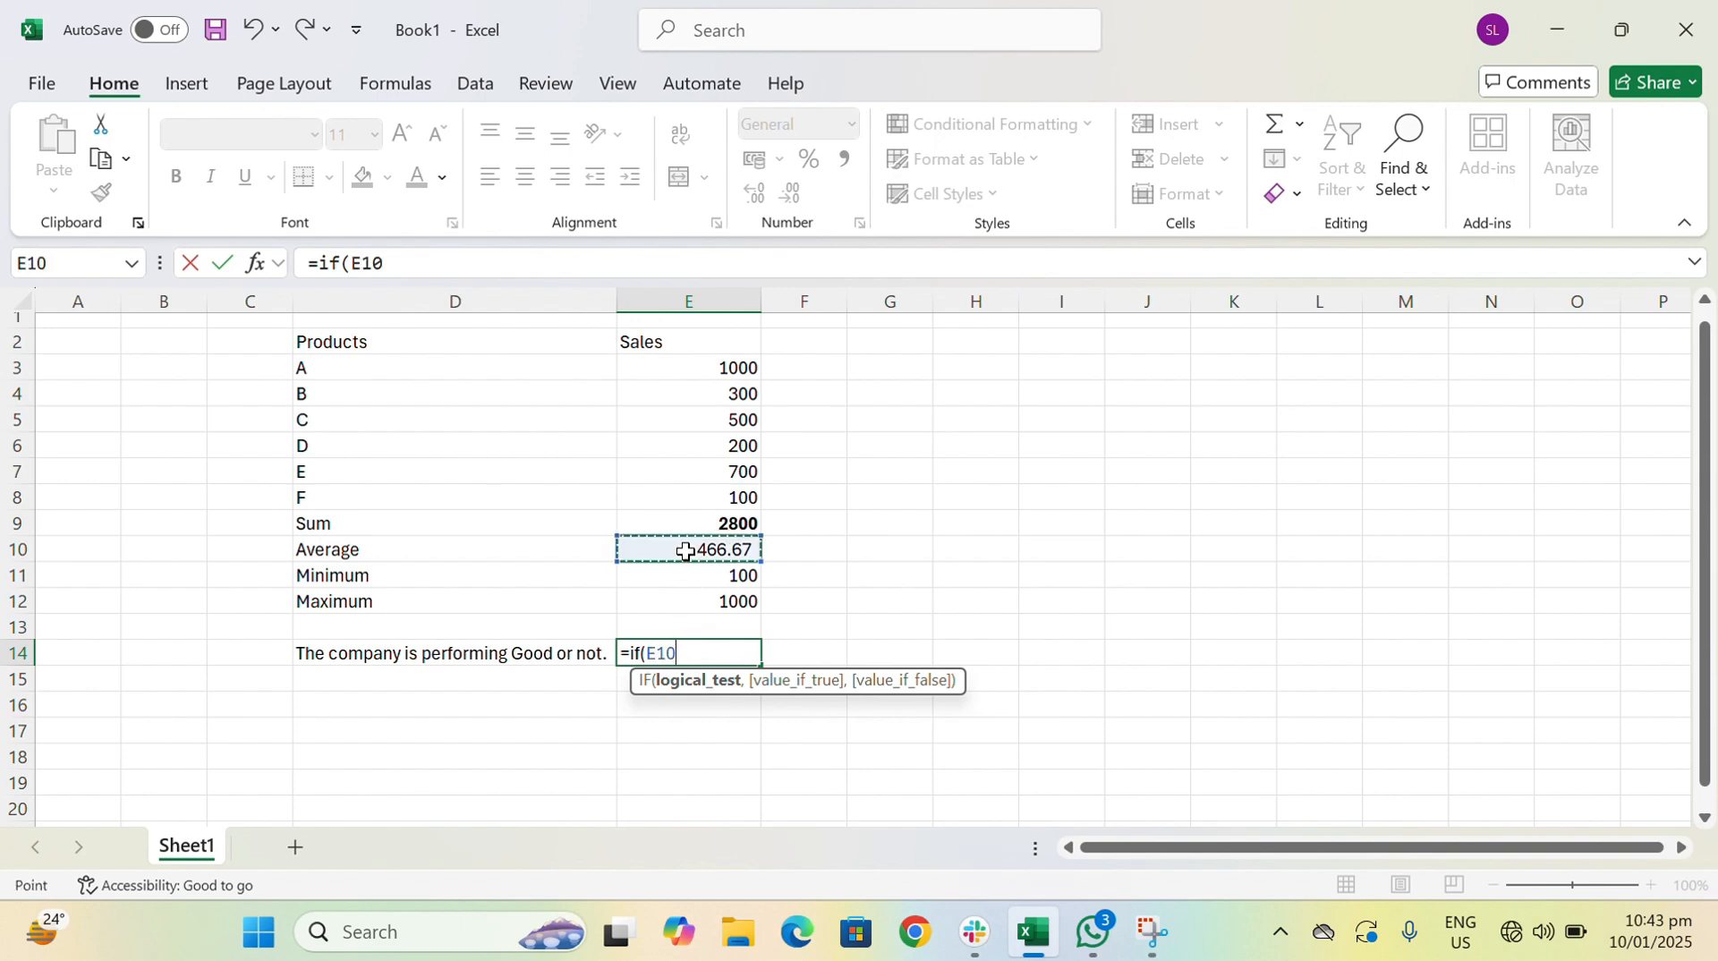
type(">=500")
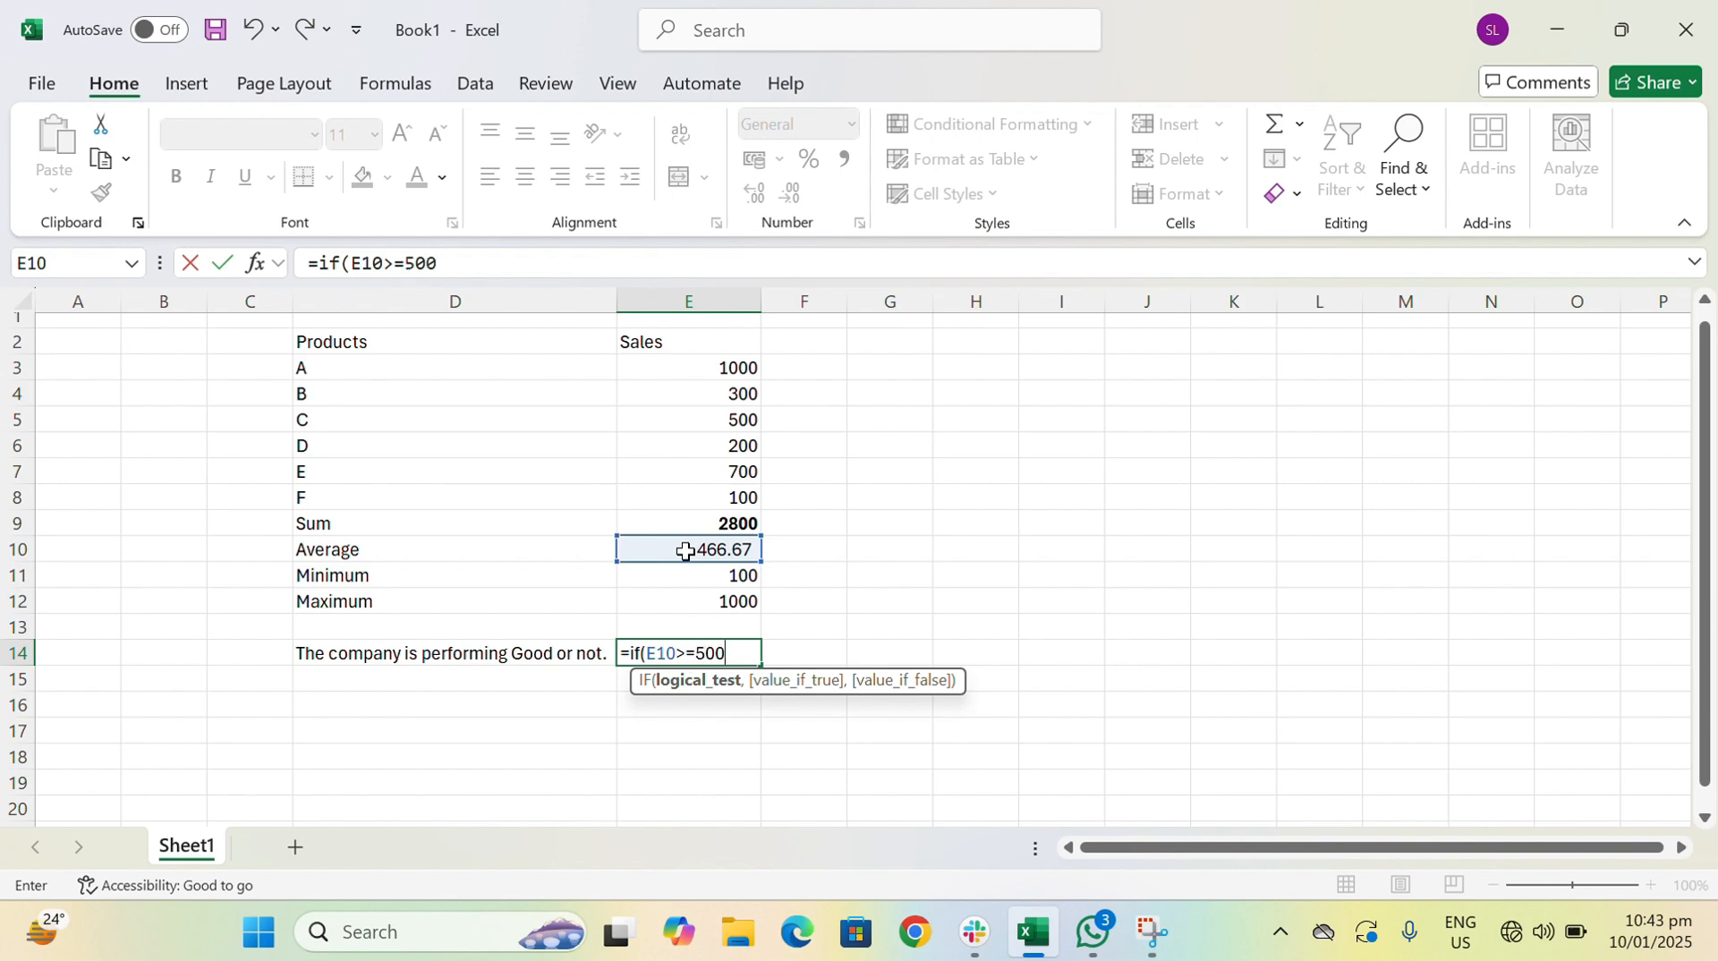
type(",")
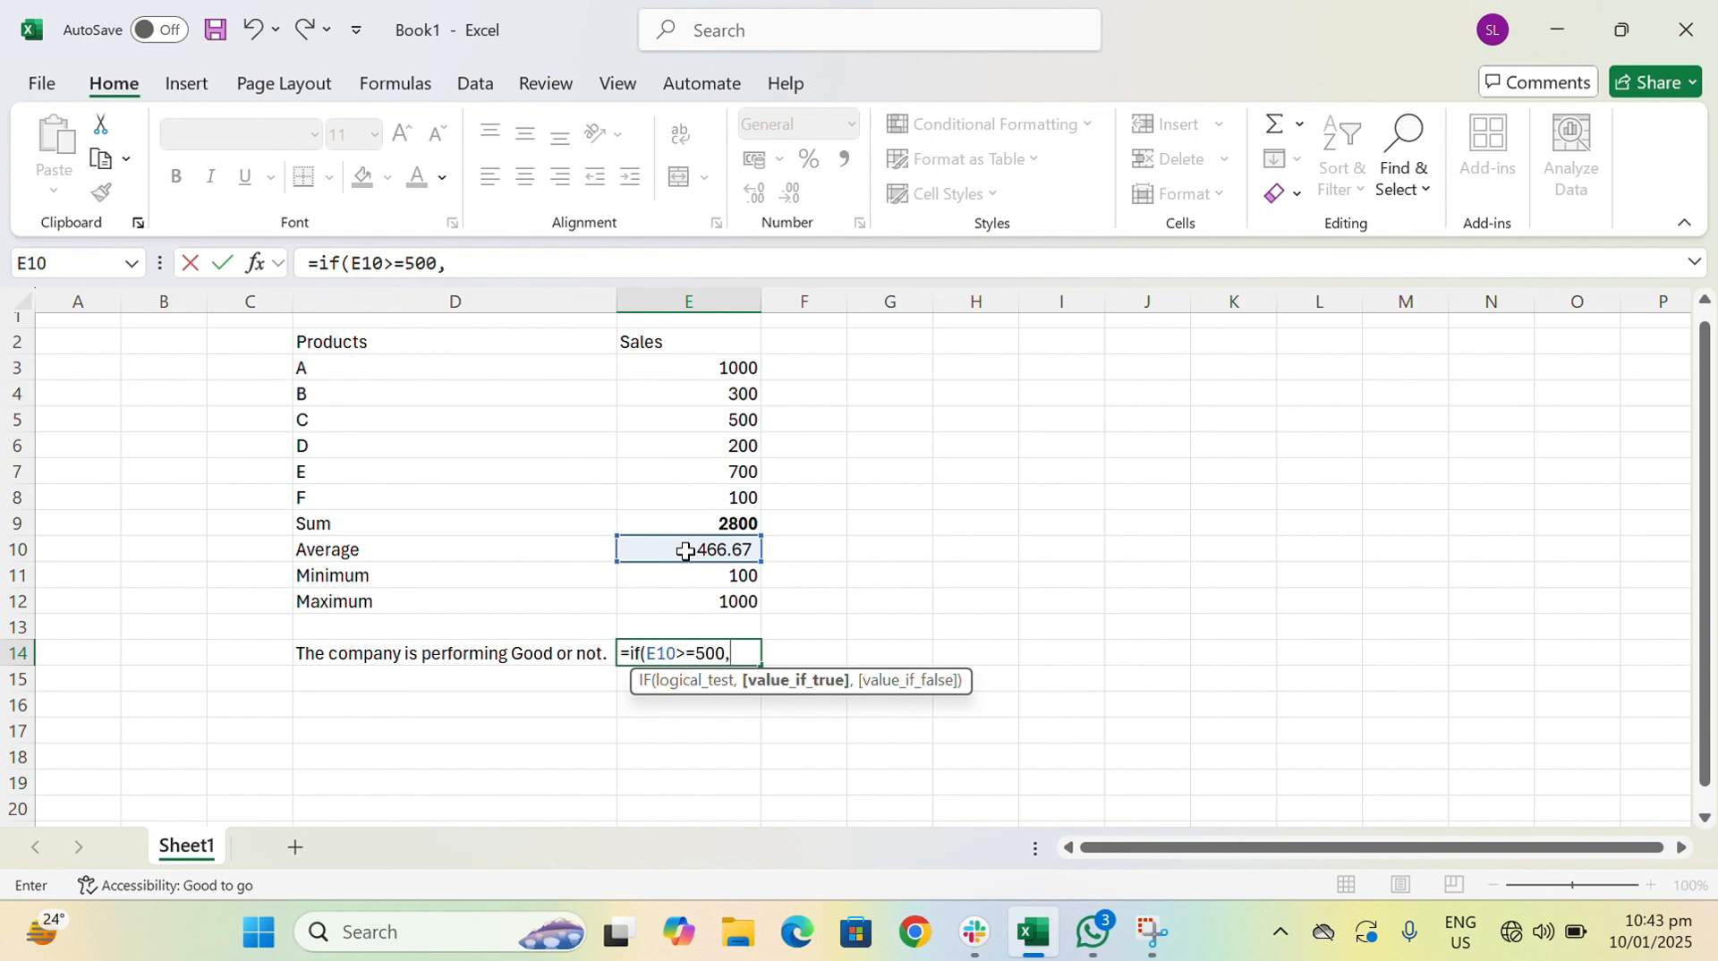
type("\"Good")
key("BackSpace")
key("BackSpace")
key("BackSpace")
key("BackSpace")
type("UYes")
type("\",\"No")
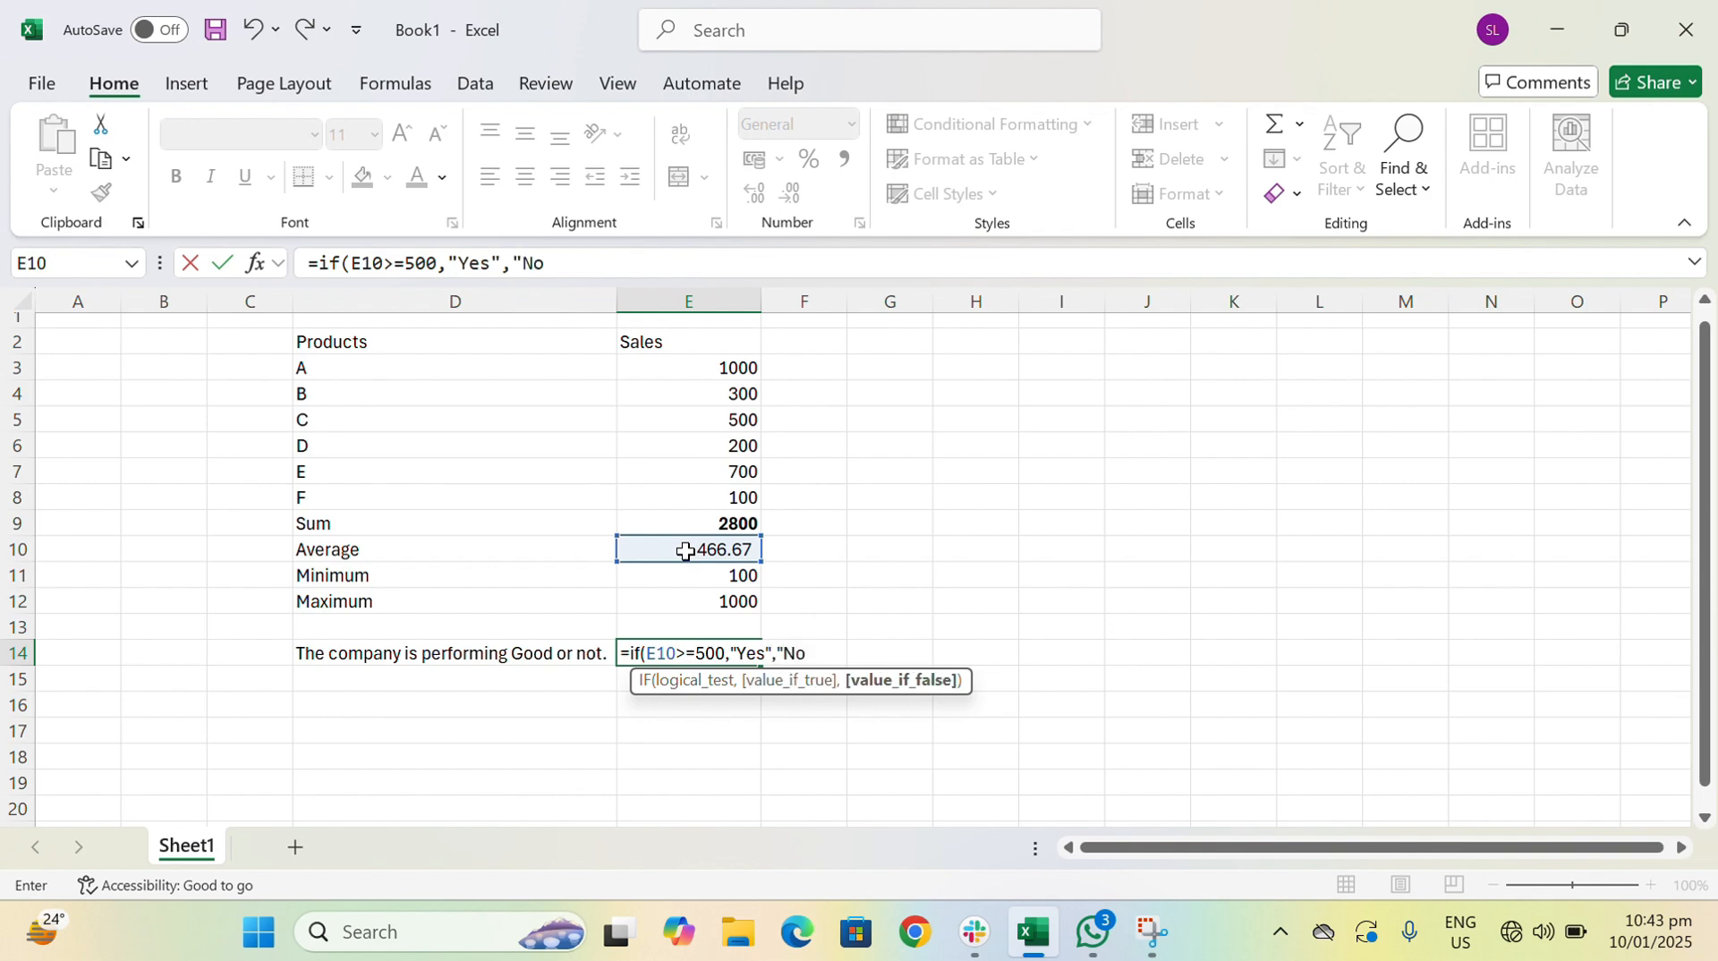
type("\")")
key("ctrl+Return")
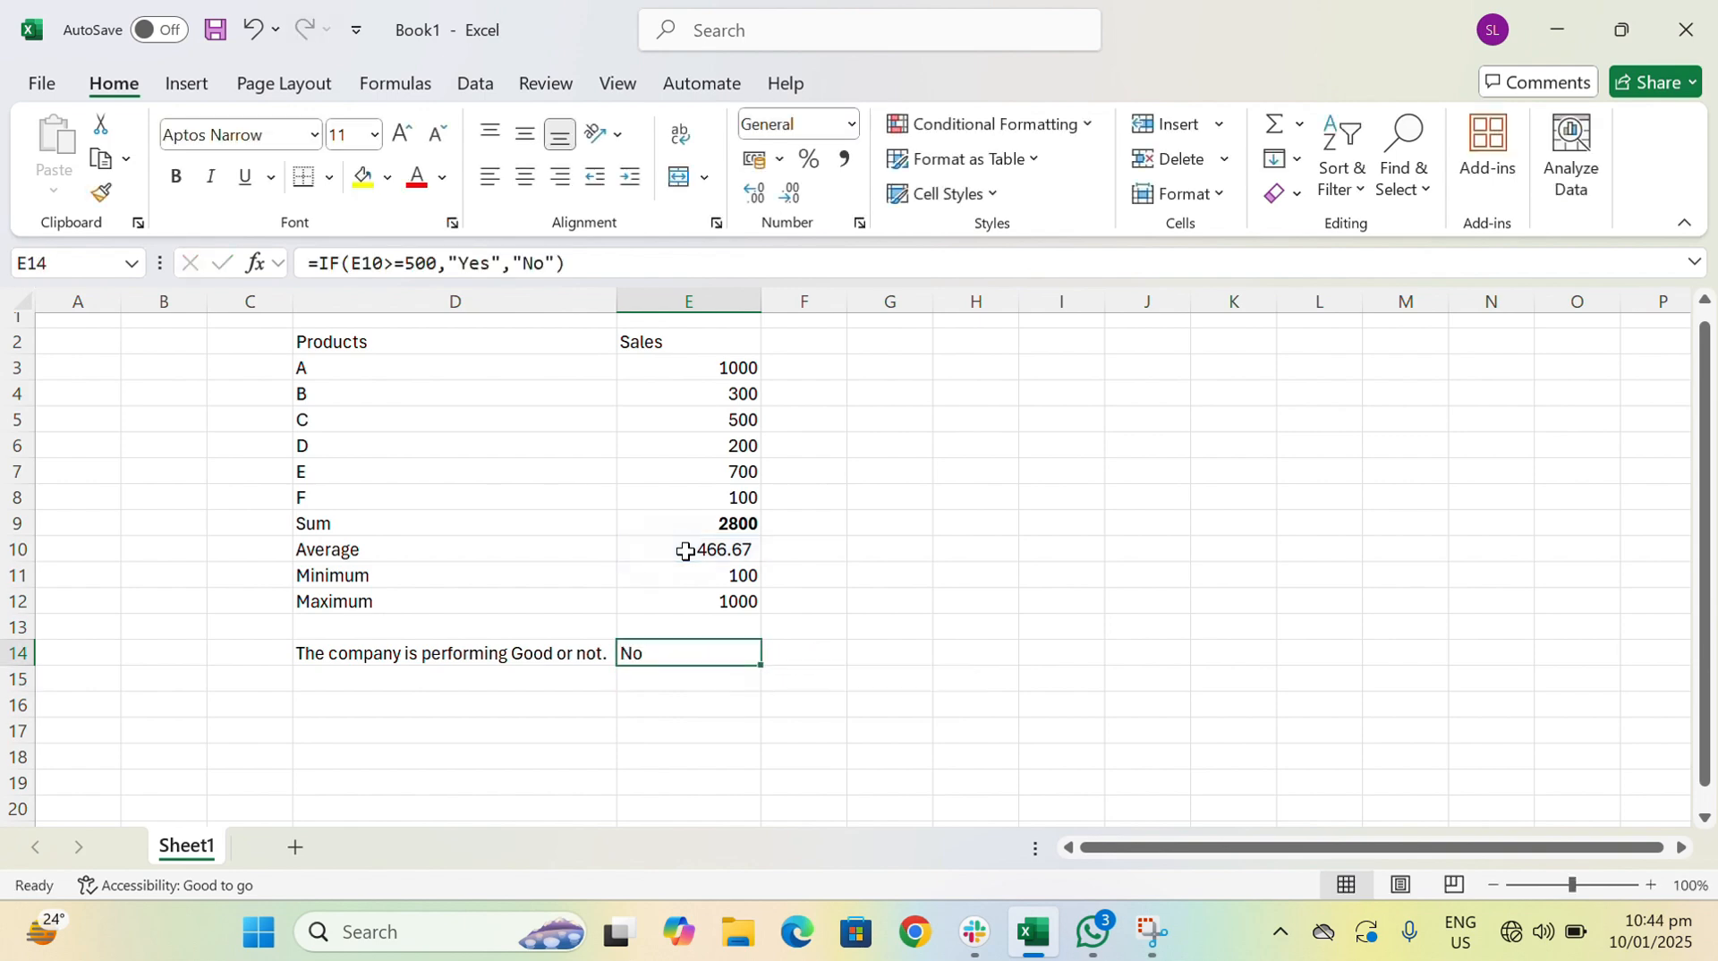
- Fill cell E14 with light blue and centre its text horizontally
left_click(387, 178)
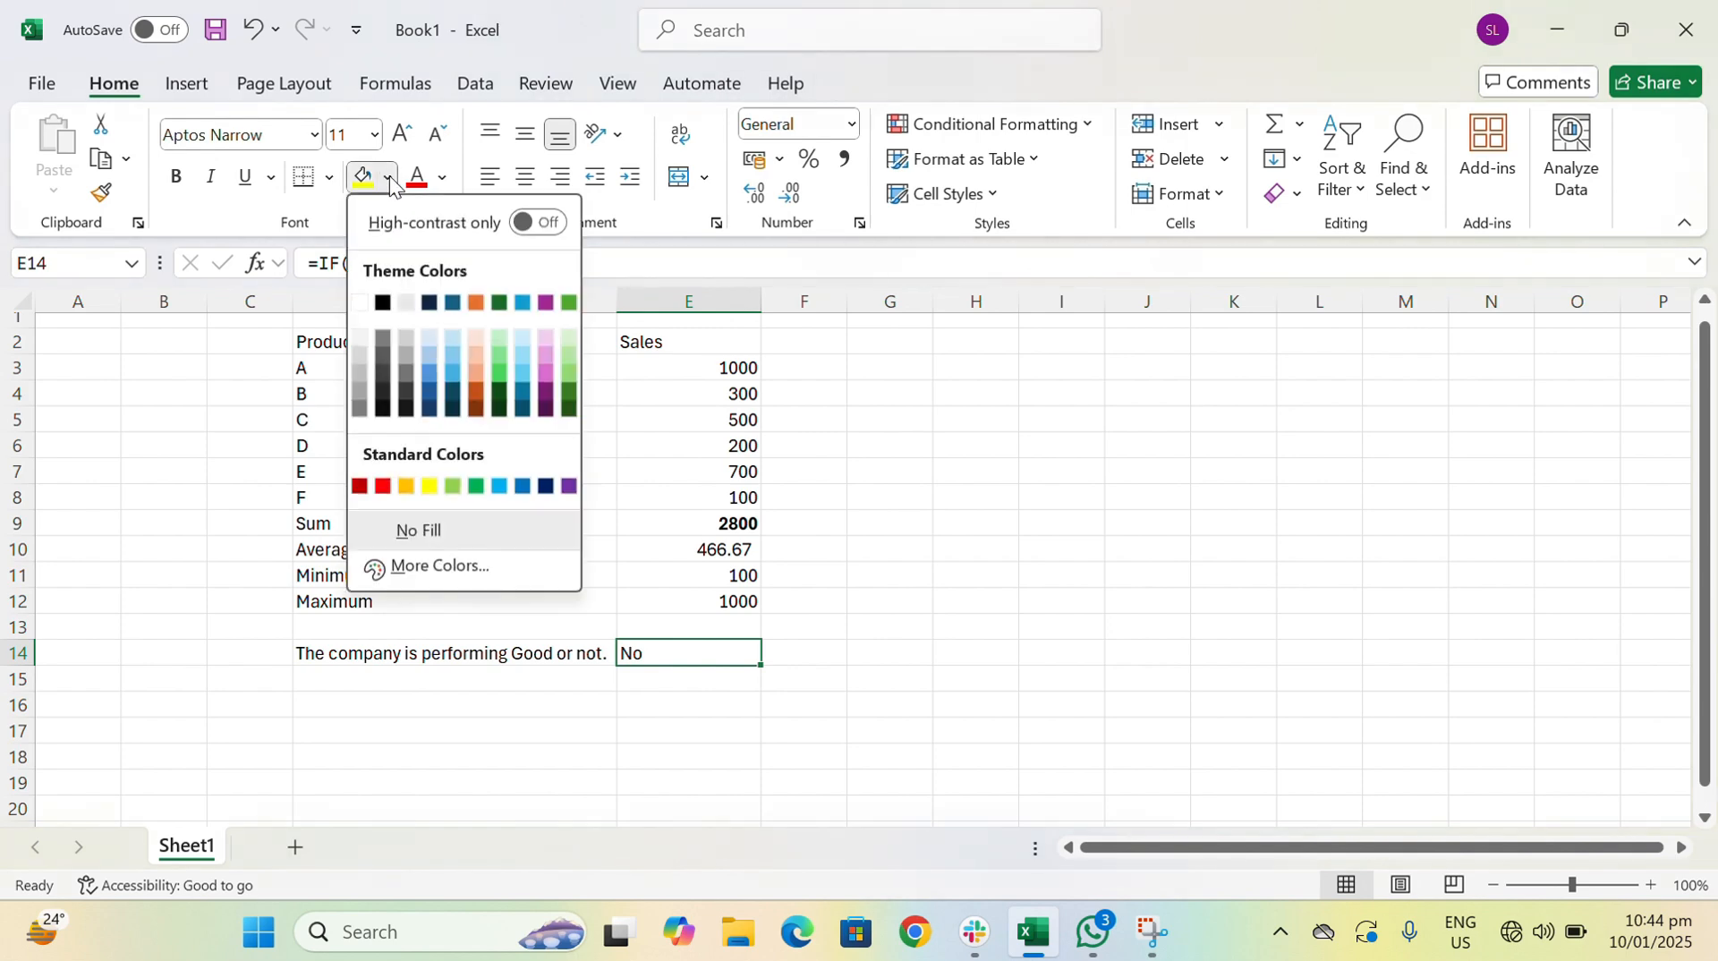
left_click(444, 336)
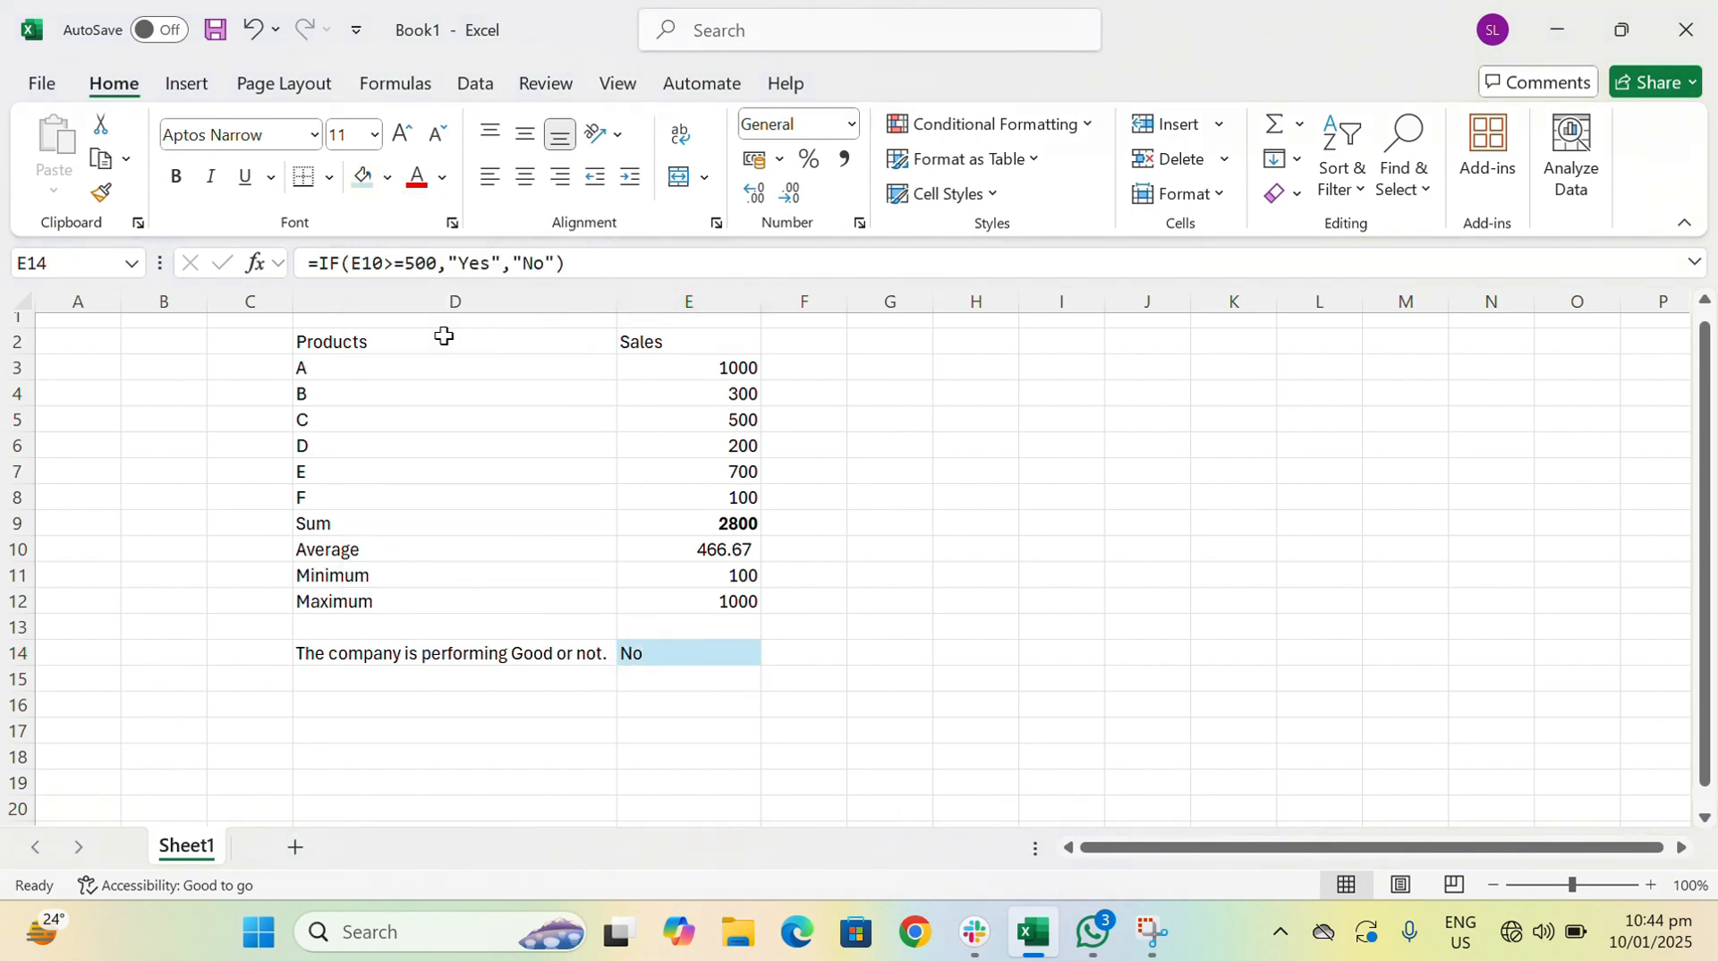
left_click(523, 179)
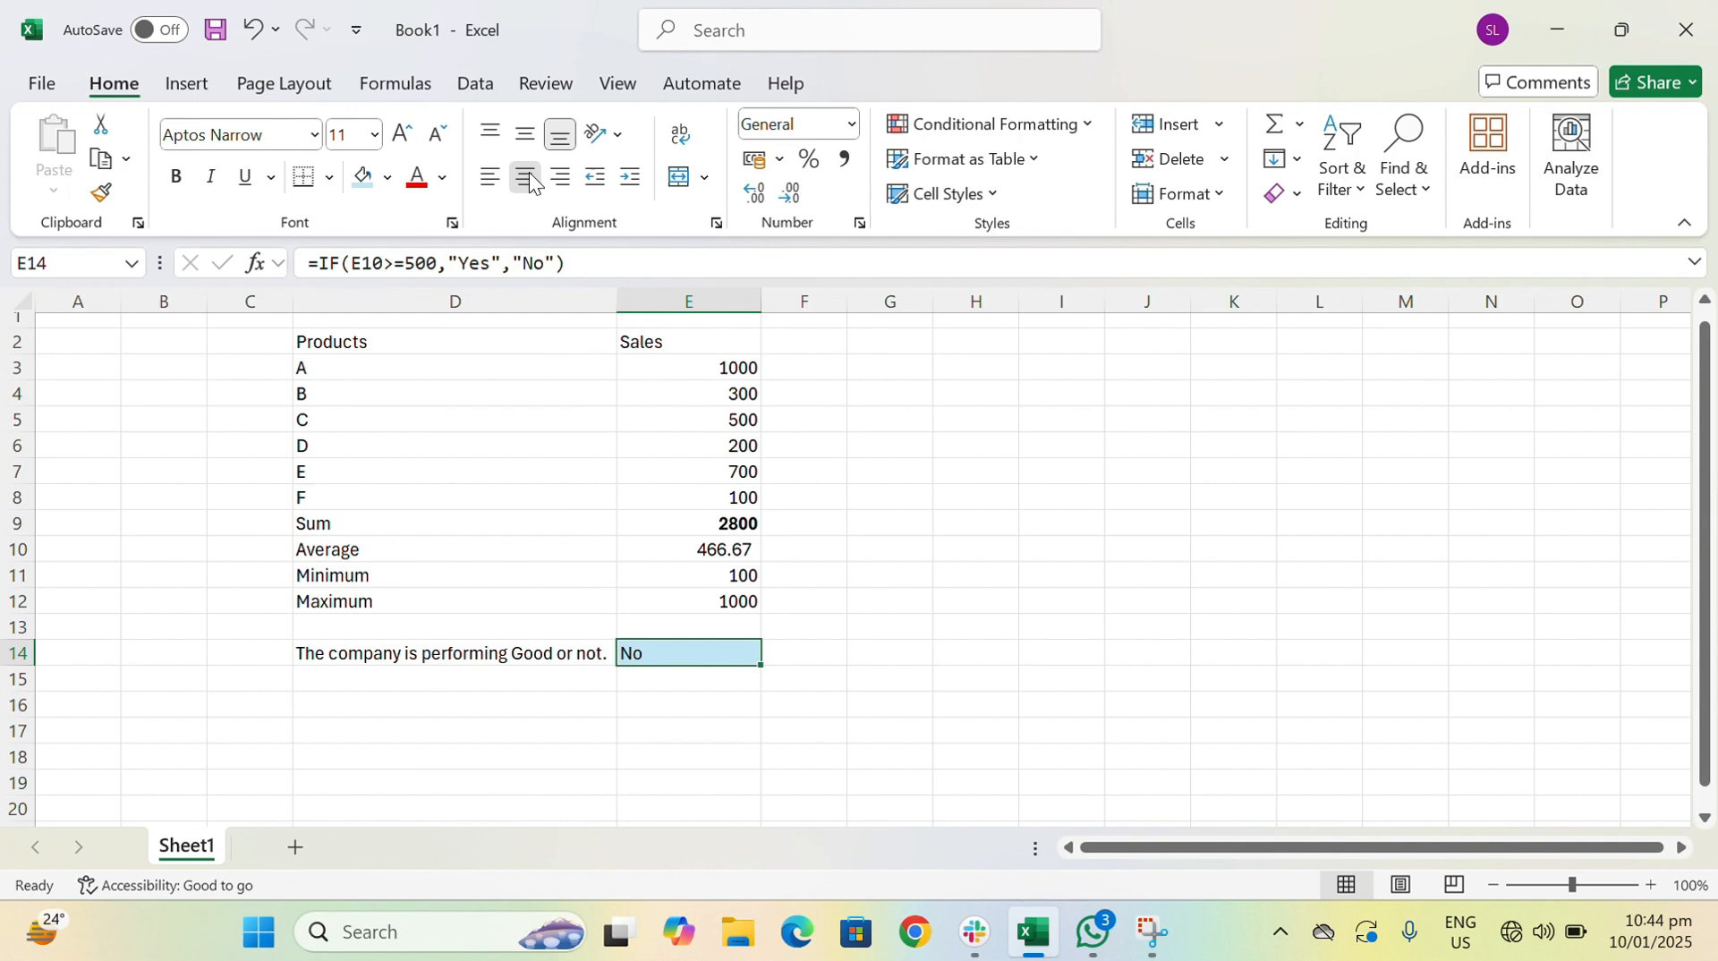
- Change product F's sales in cell E8 to 500 to test the IF formula
left_click(722, 496)
type("500")
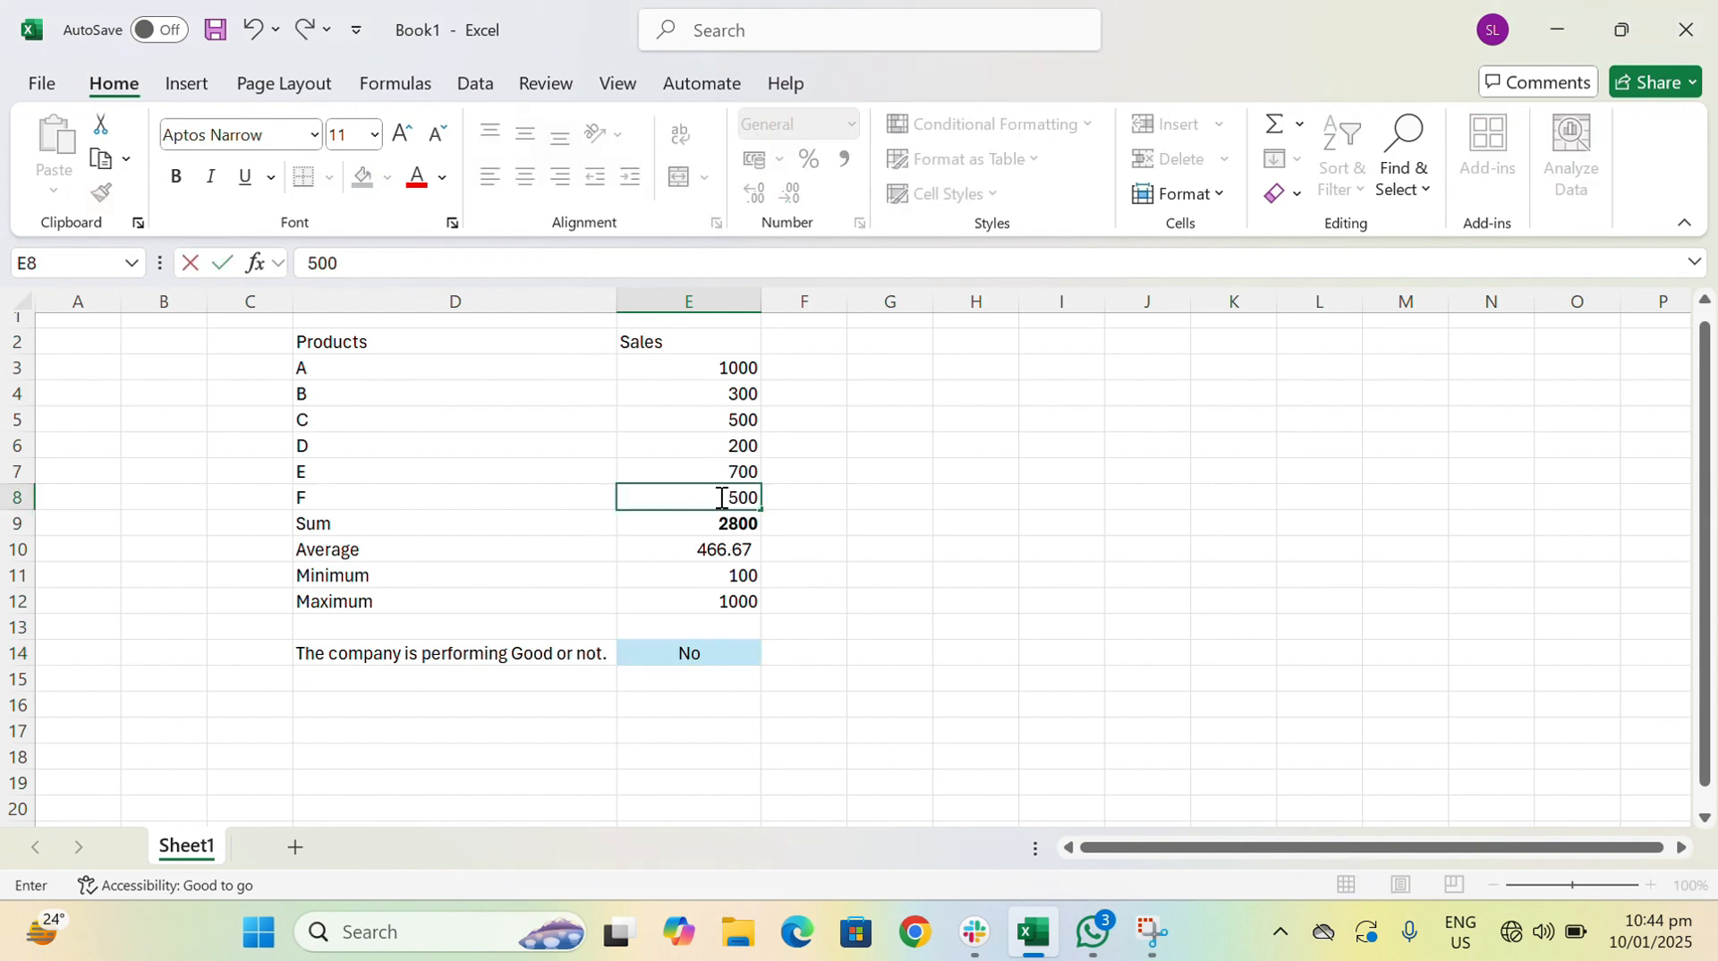
key("Return")
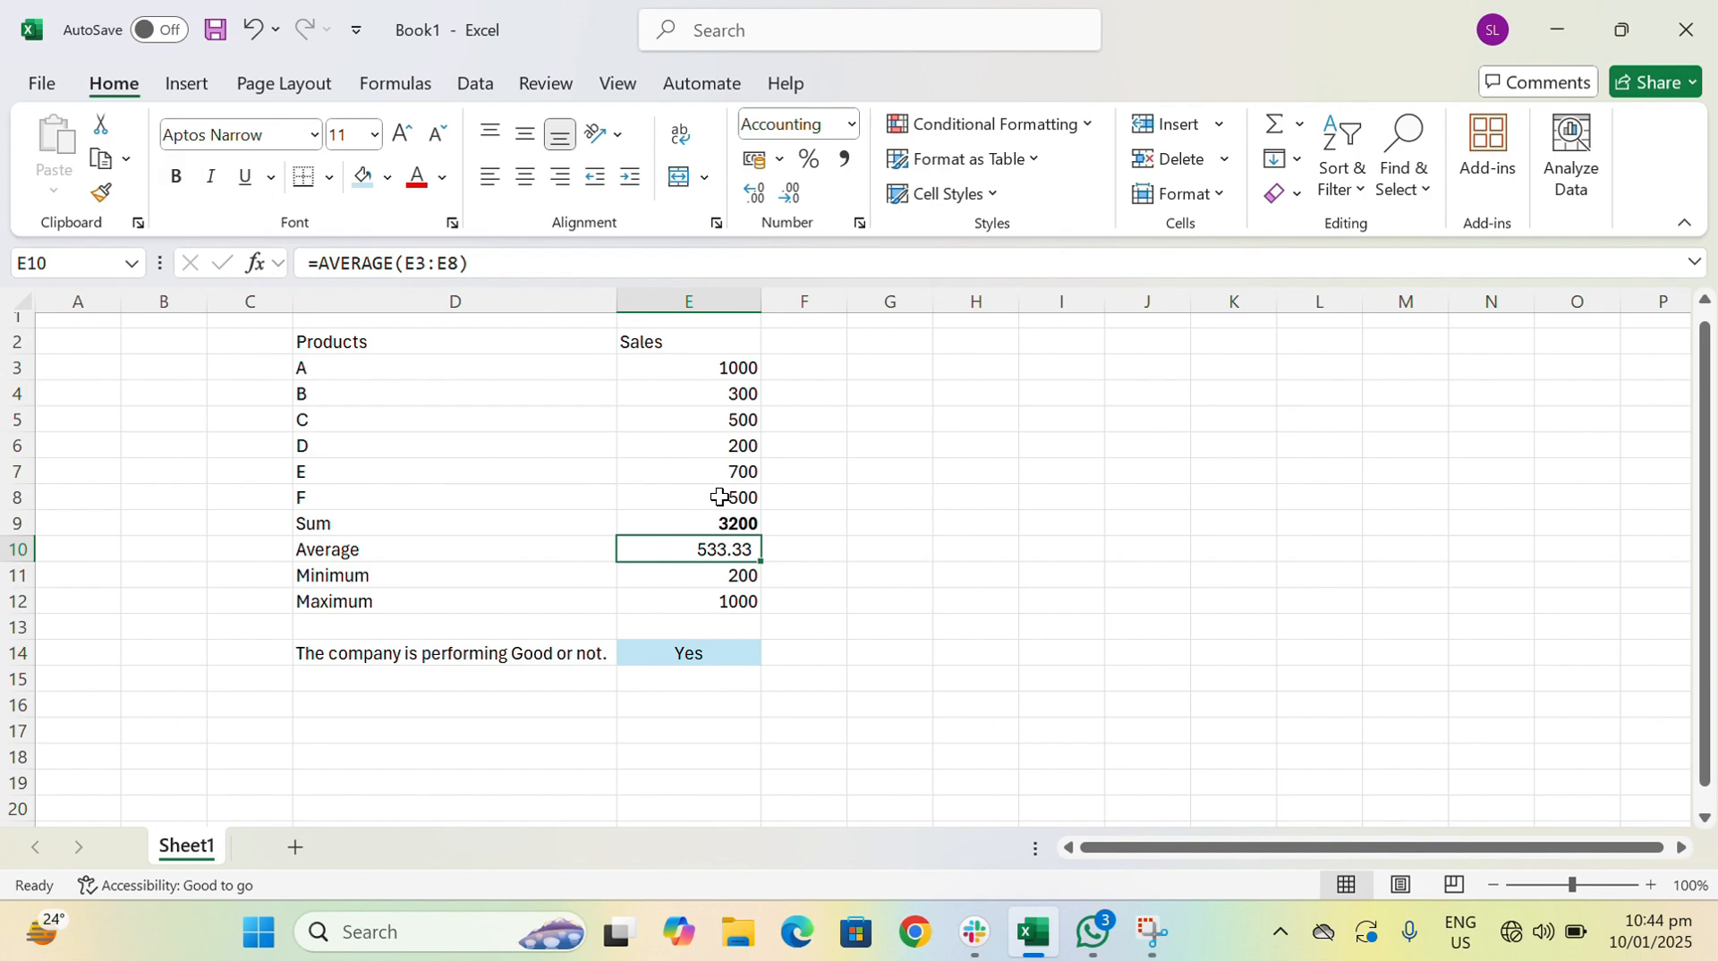
- Make the IF formula's result in cell E14 bold
key("Down")
key("Down")
key("Down")
key("Down")
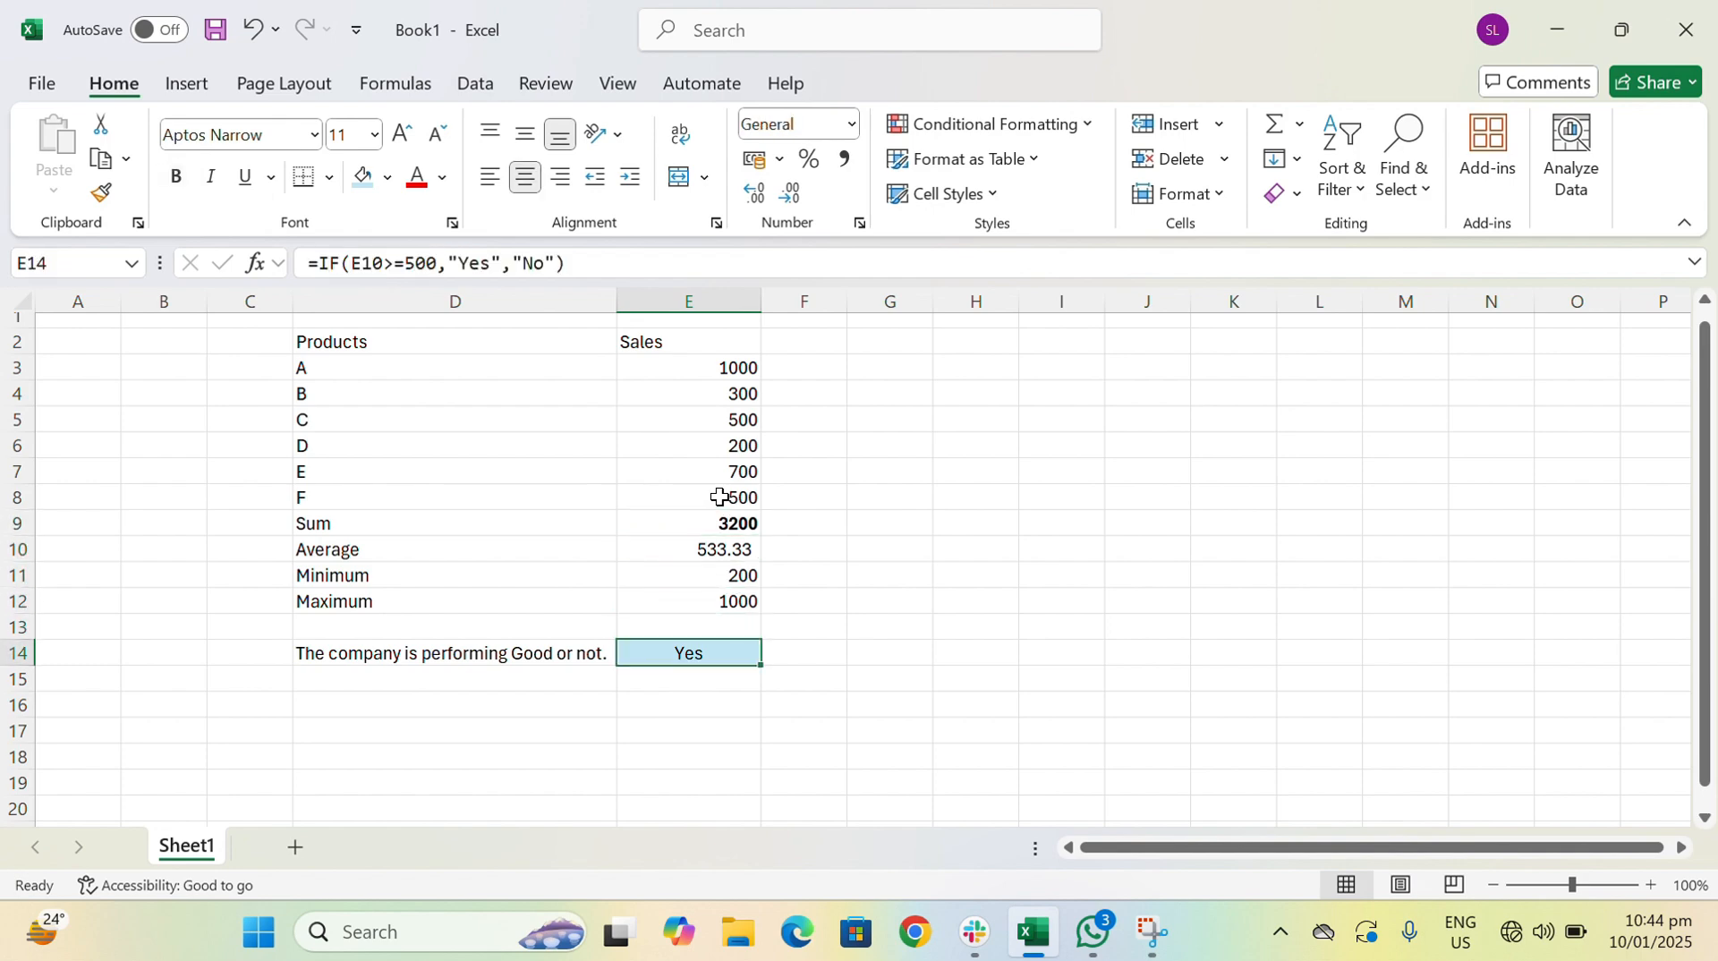
key("ctrl+b")
key("Down")
key("Left")
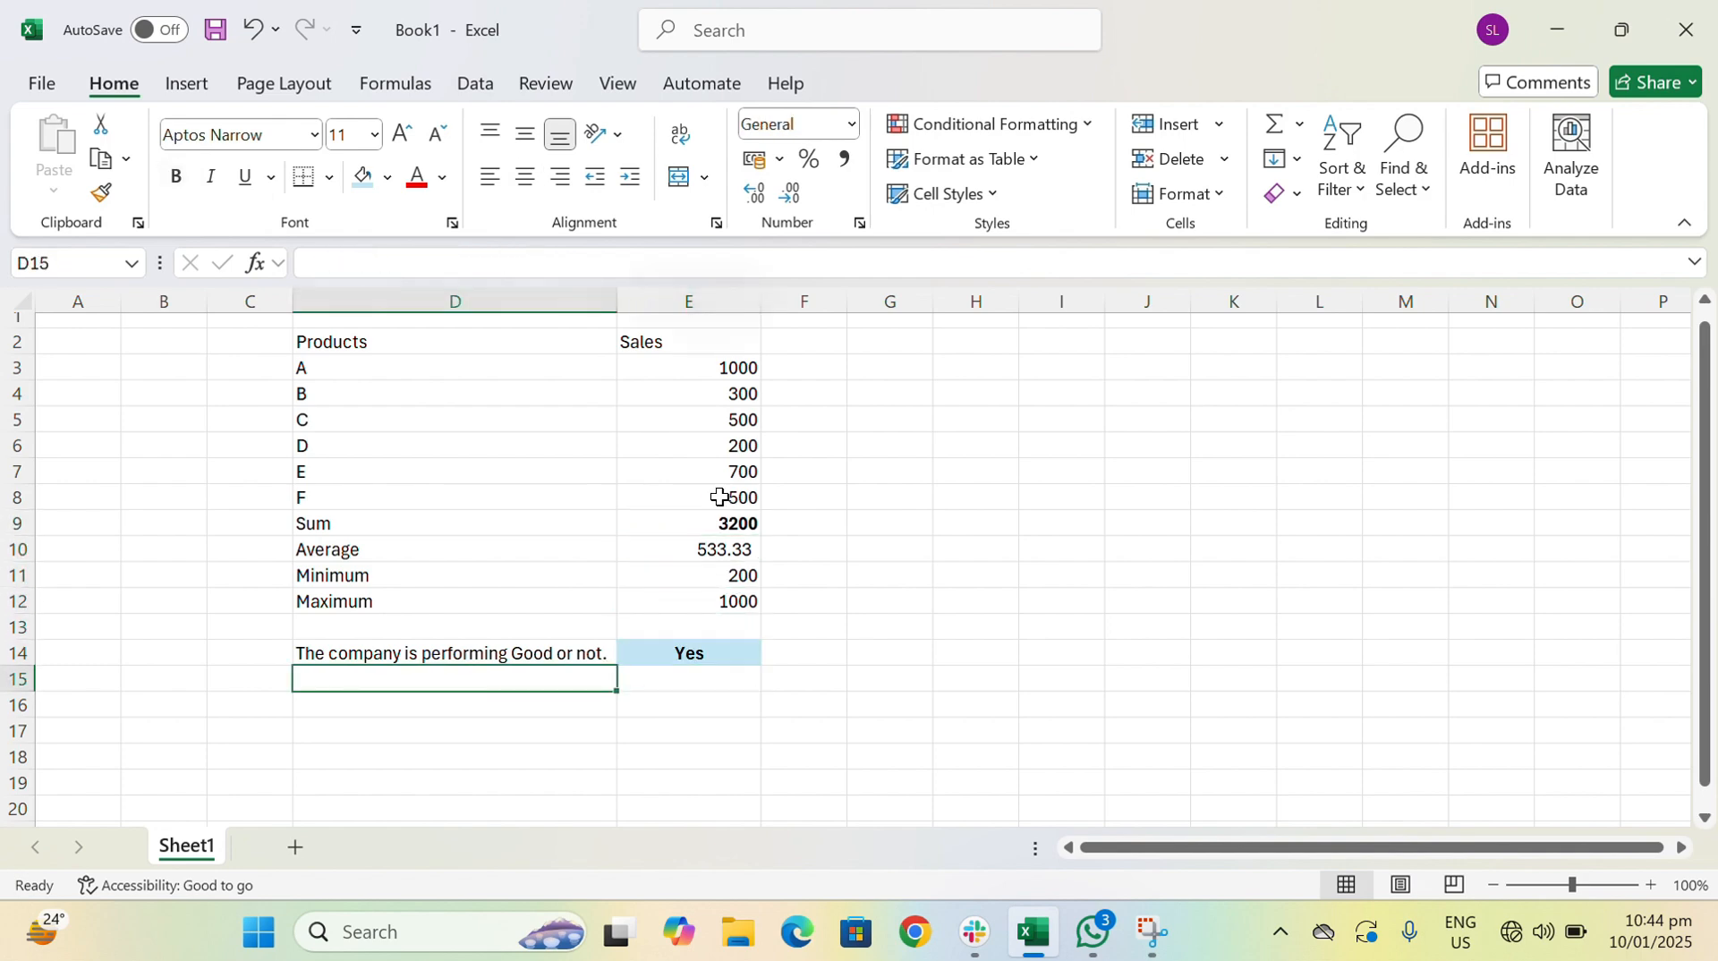
key("Up")
key("Right")
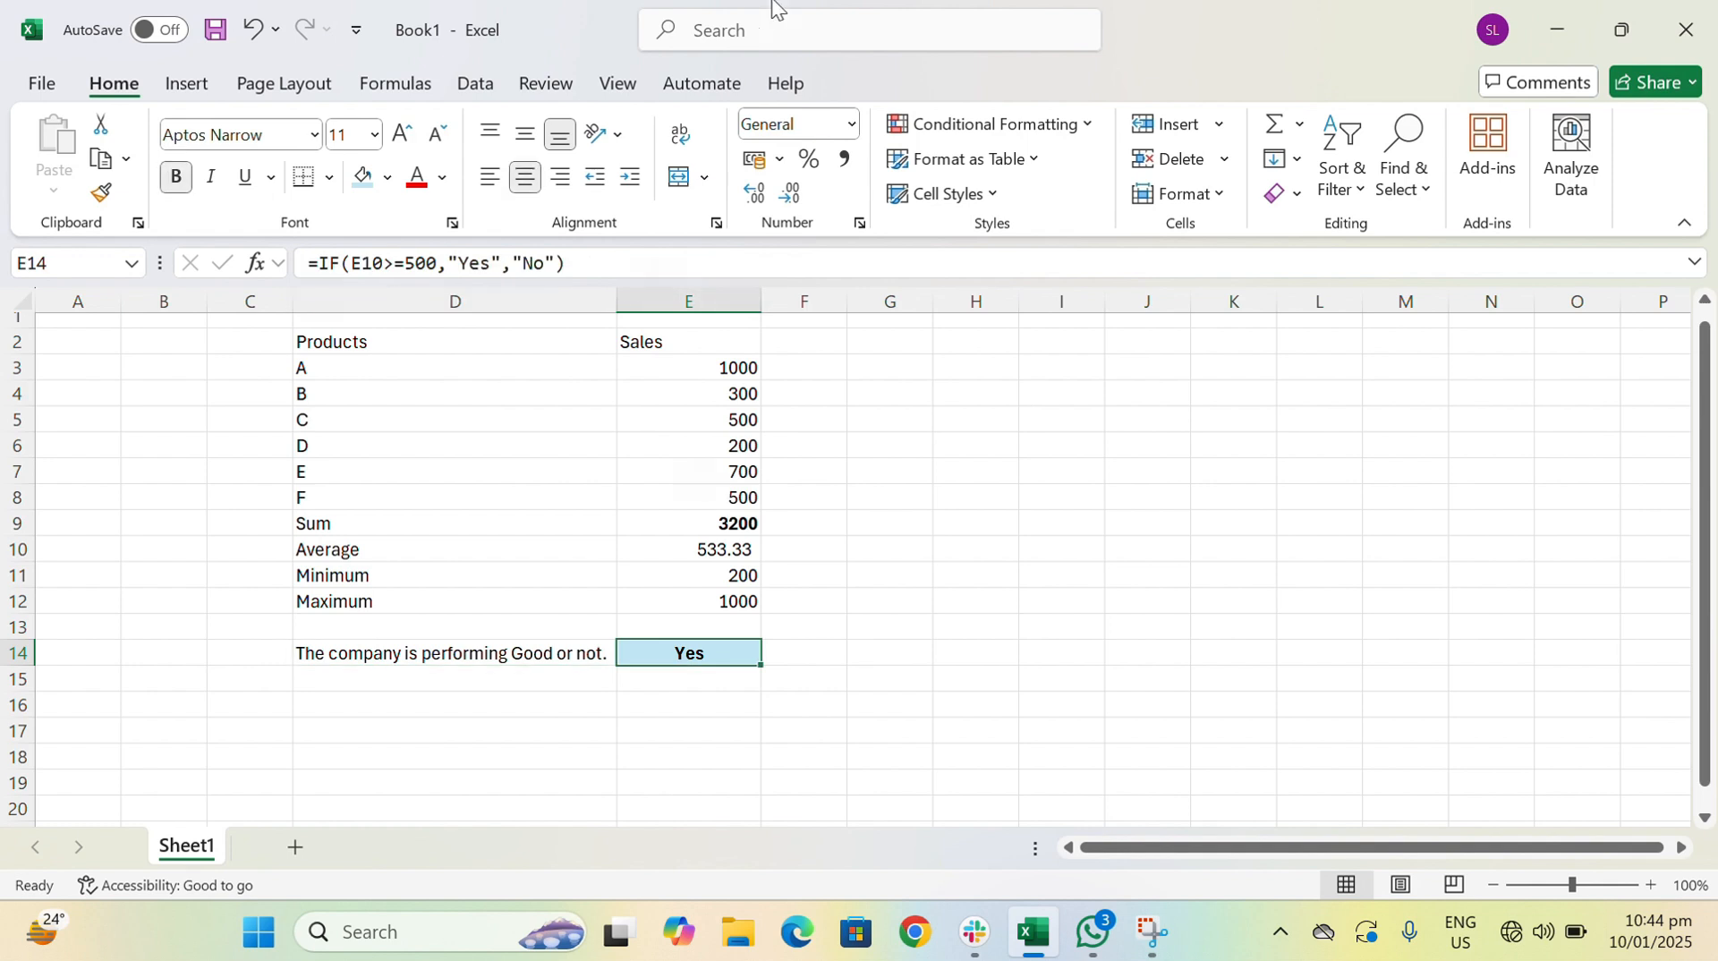
- Make the Products and Sales headers in D2:E2 bold
left_click(716, 52)
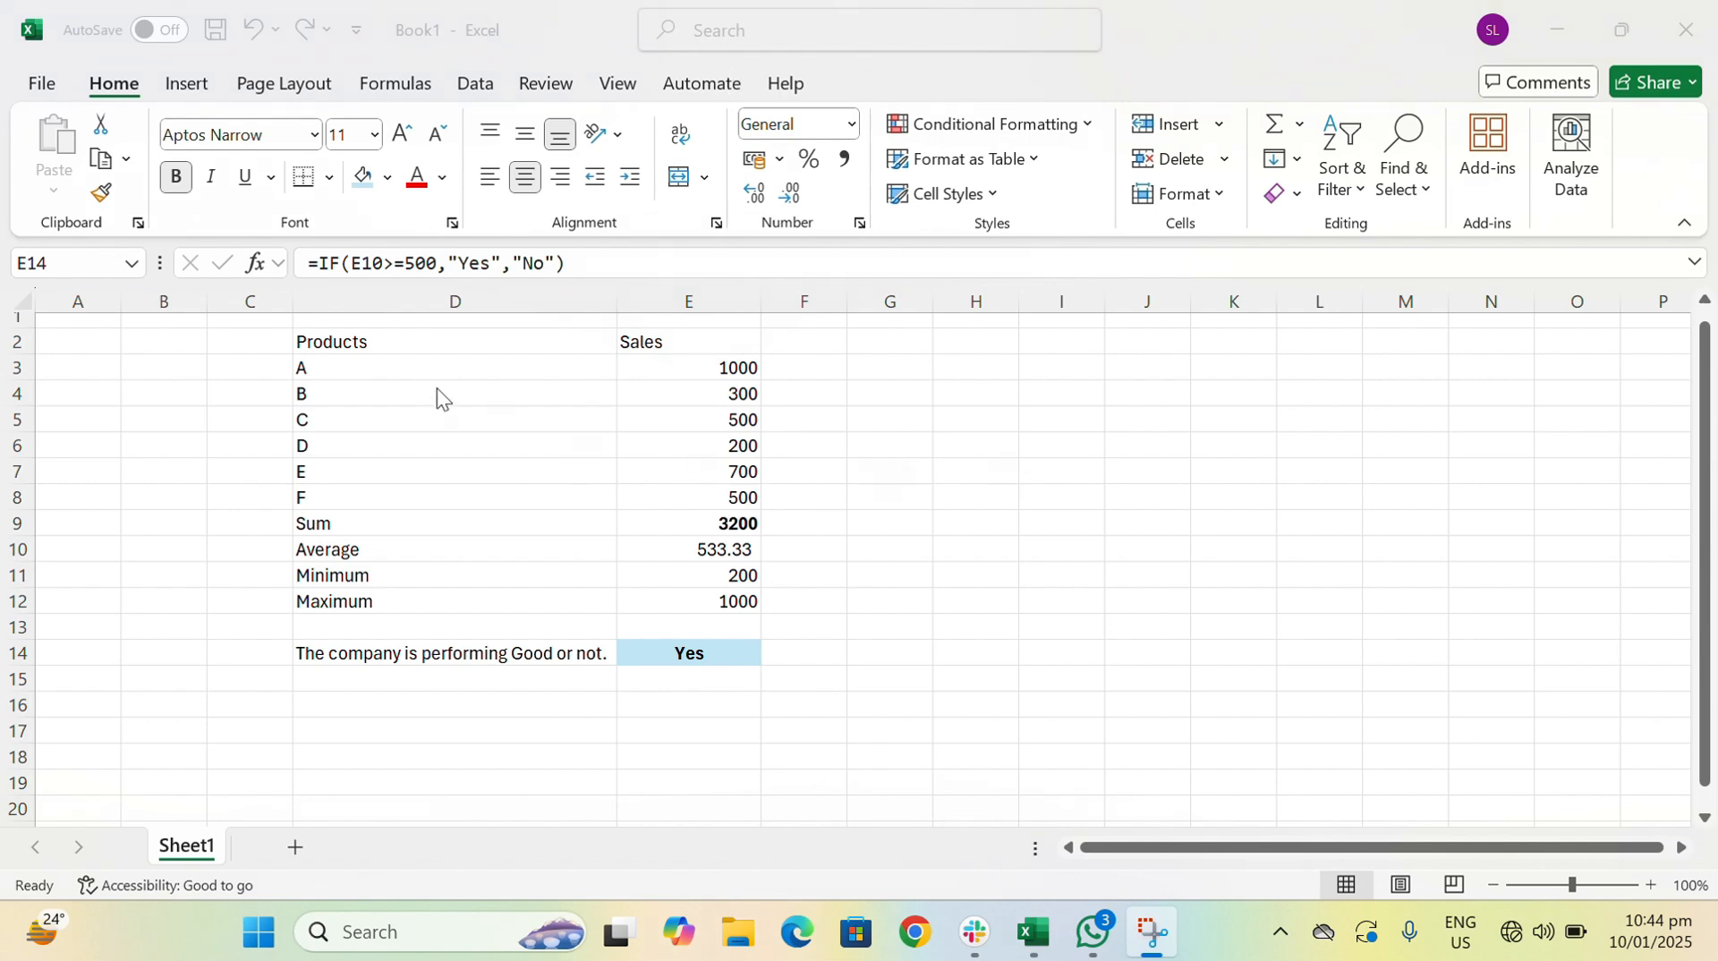
left_click(604, 345)
left_click_drag(605, 345, 652, 344)
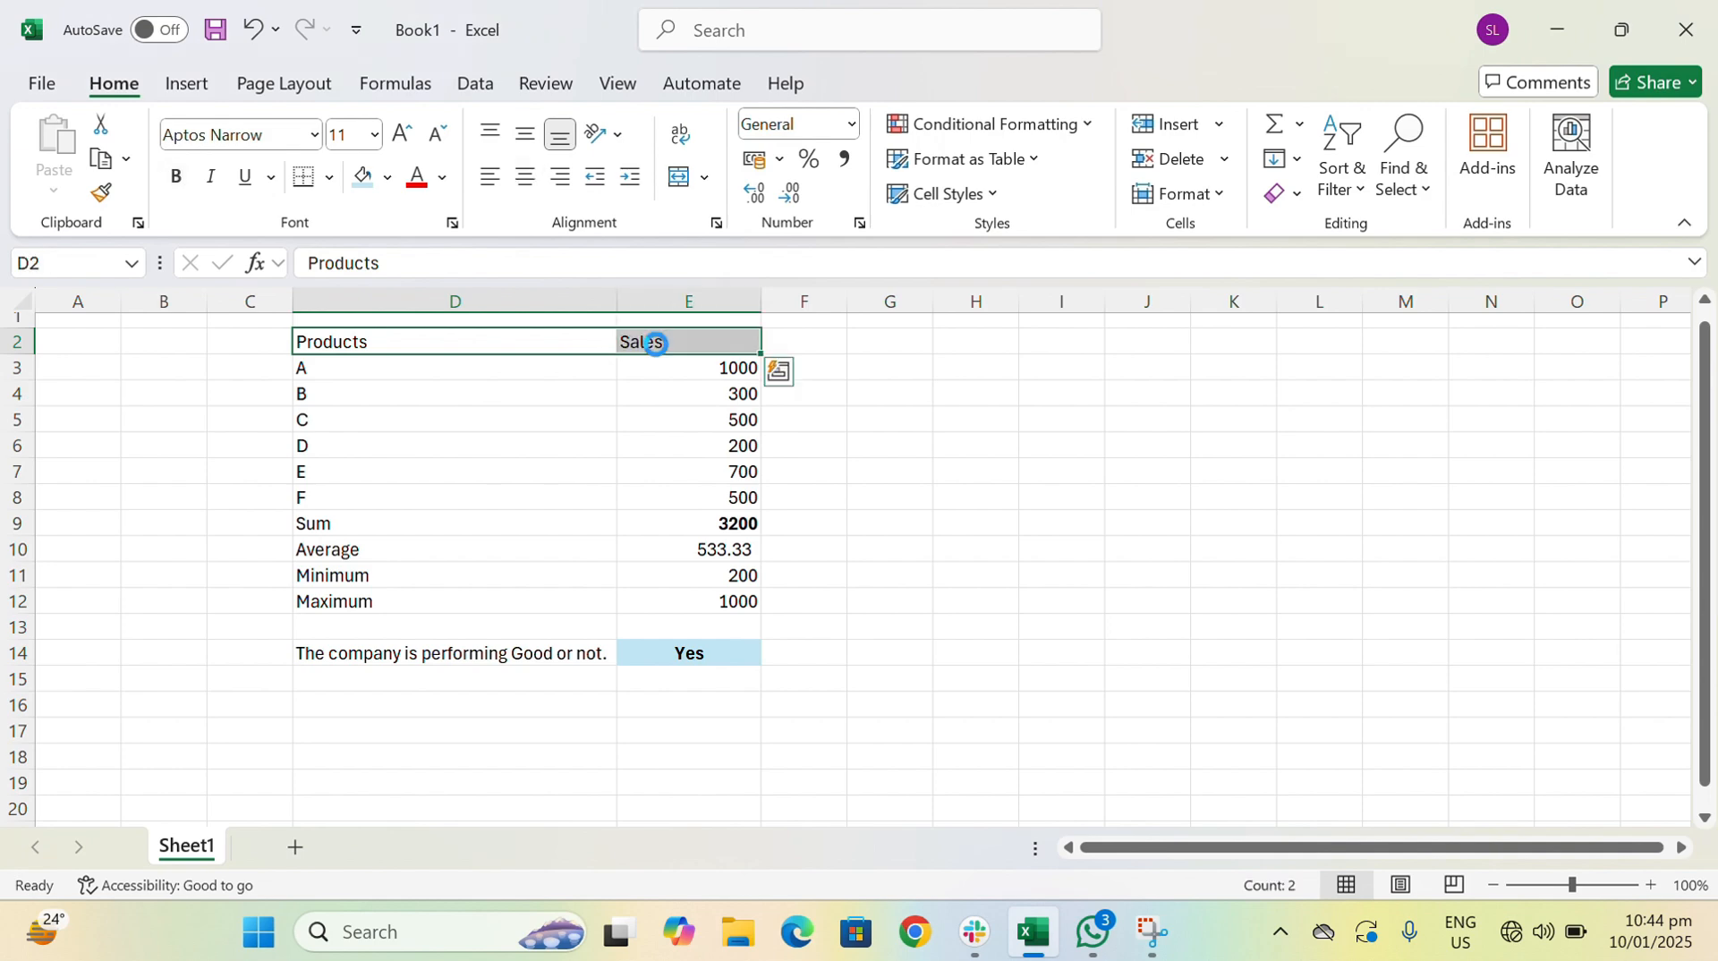
key("ctrl+b")
left_click(674, 650)
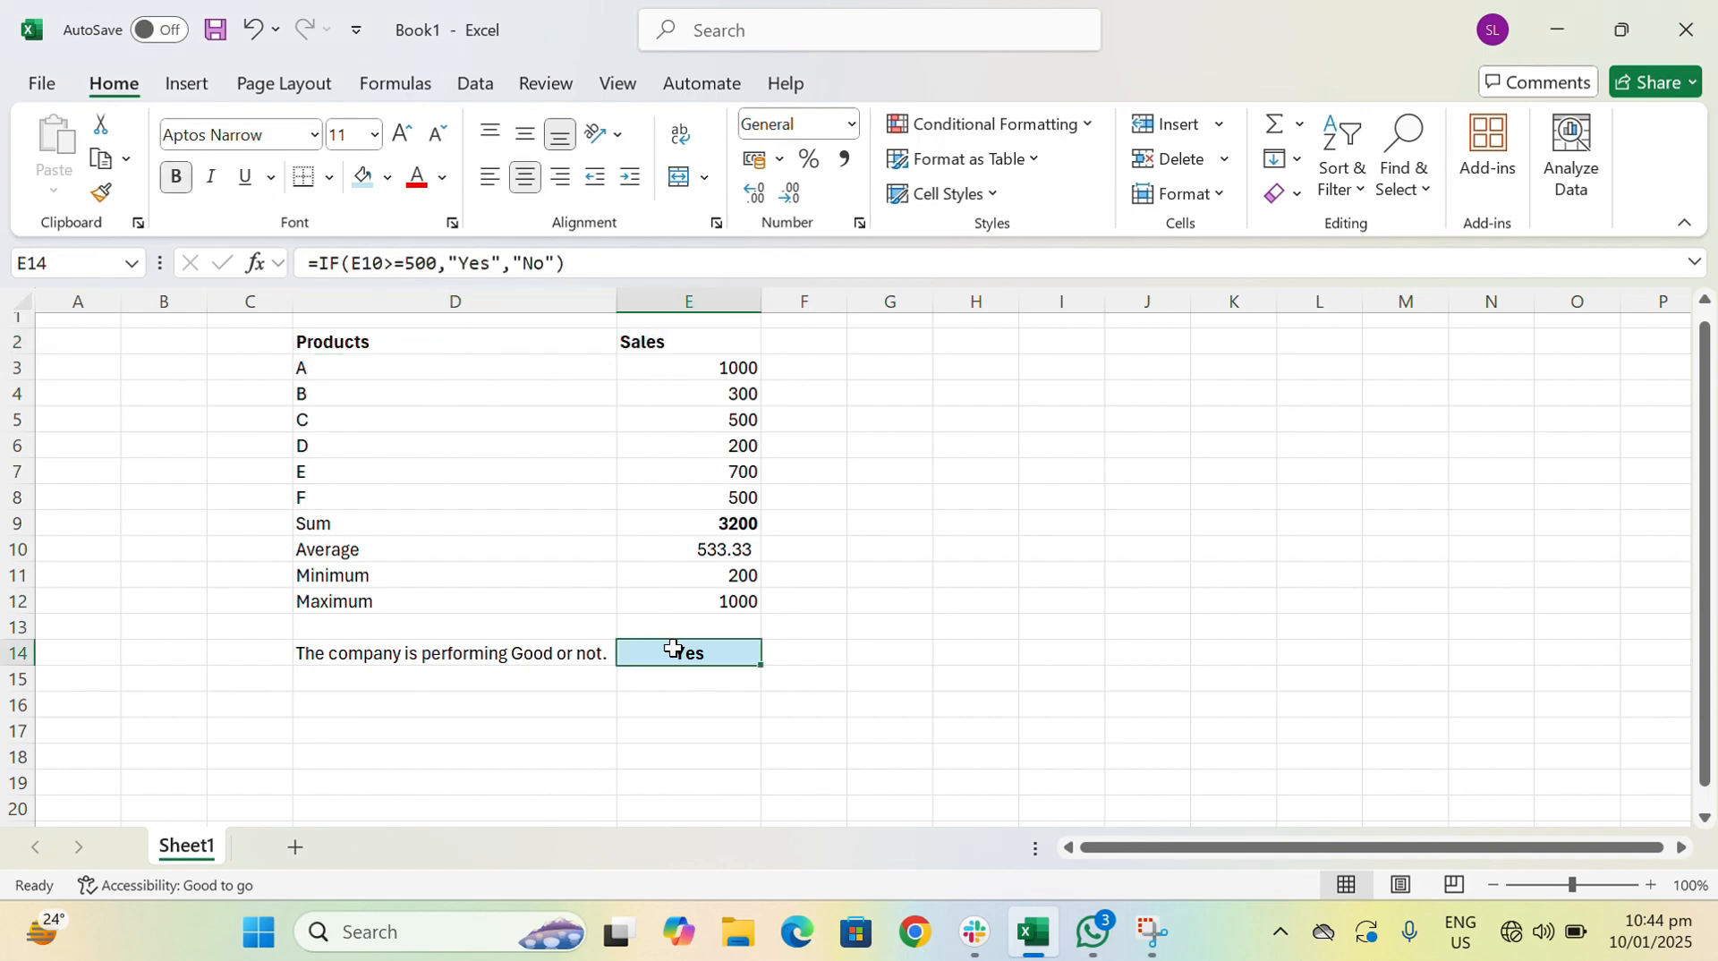